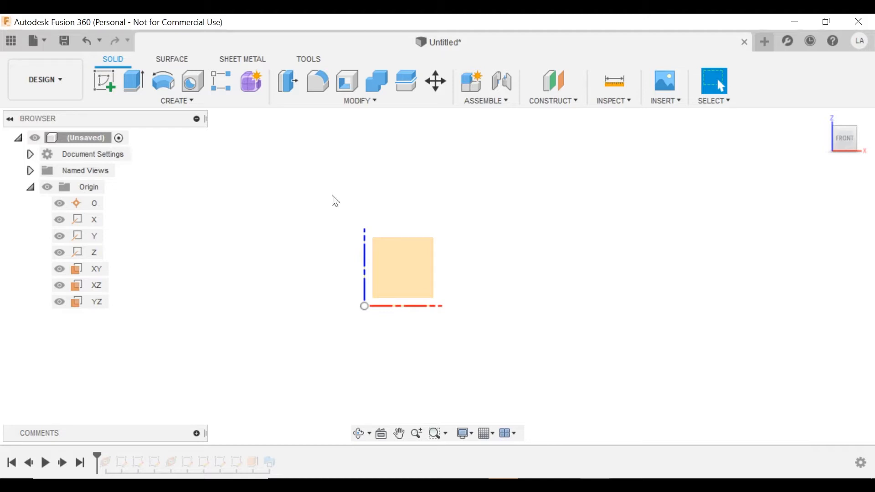
Start a new sketch (Sketch11) on the XZ plane and pick the Line tool.
click(409, 258)
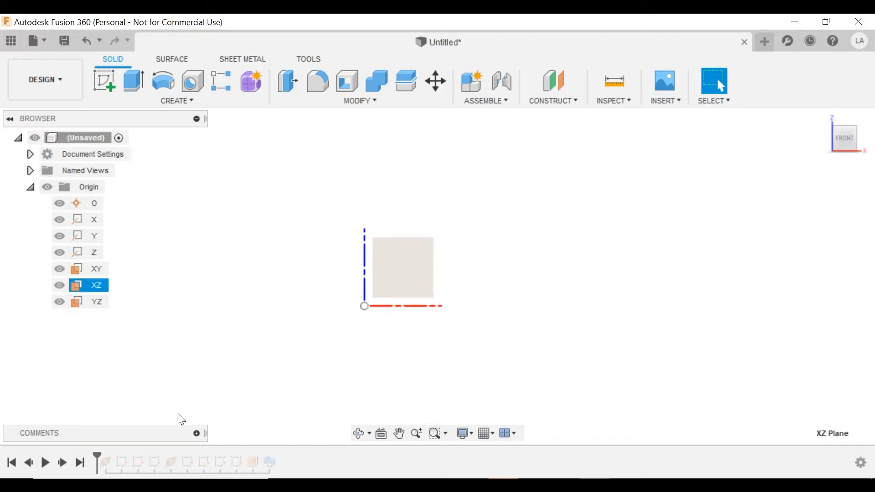
click(108, 77)
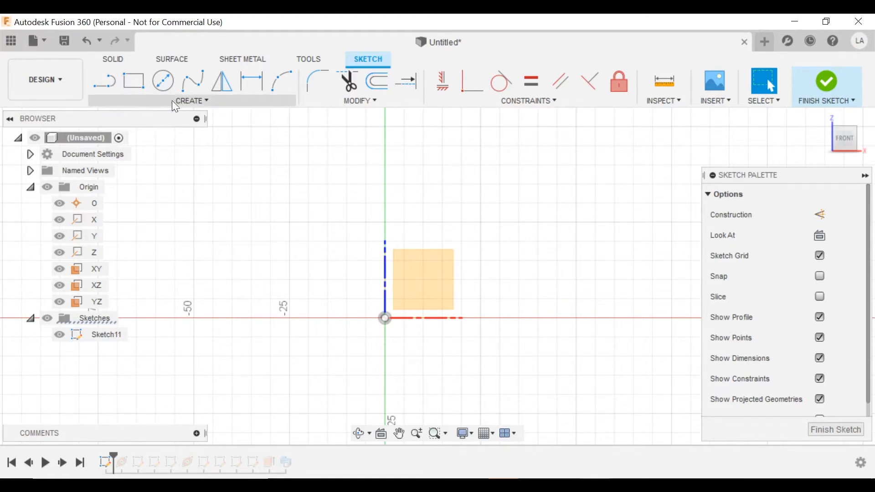
click(108, 79)
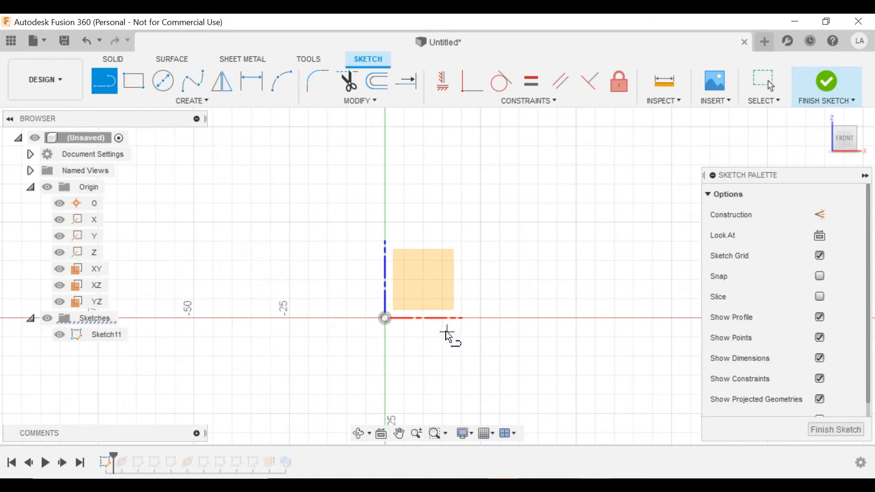
Draw the first vertical line and sweep a half-circle arc from its top.
scroll(411, 333, up, 2)
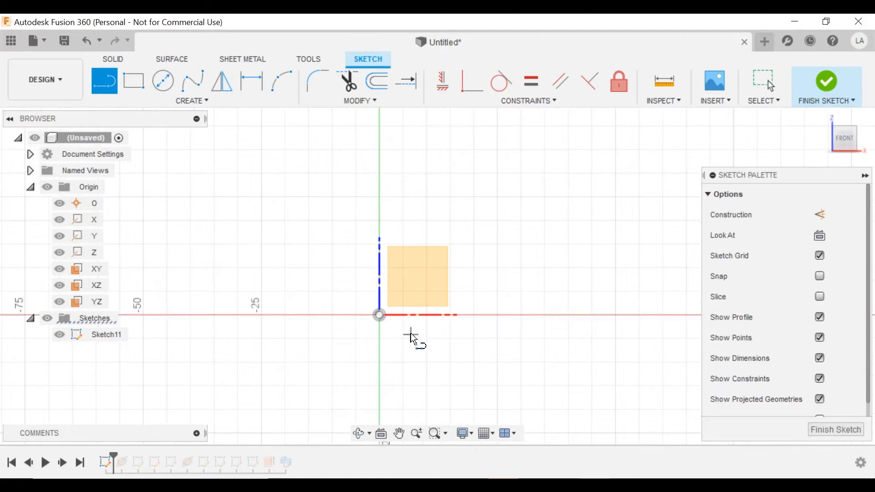
click(453, 334)
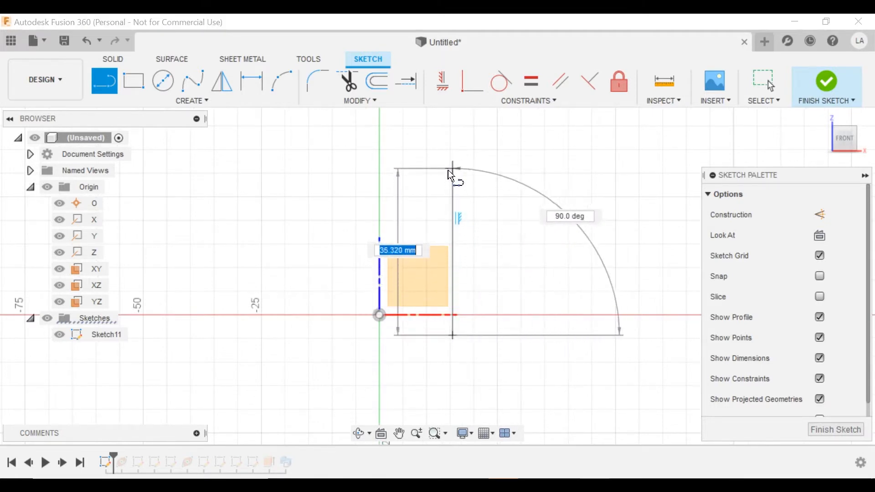
click(452, 165)
drag(403, 129, 340, 166)
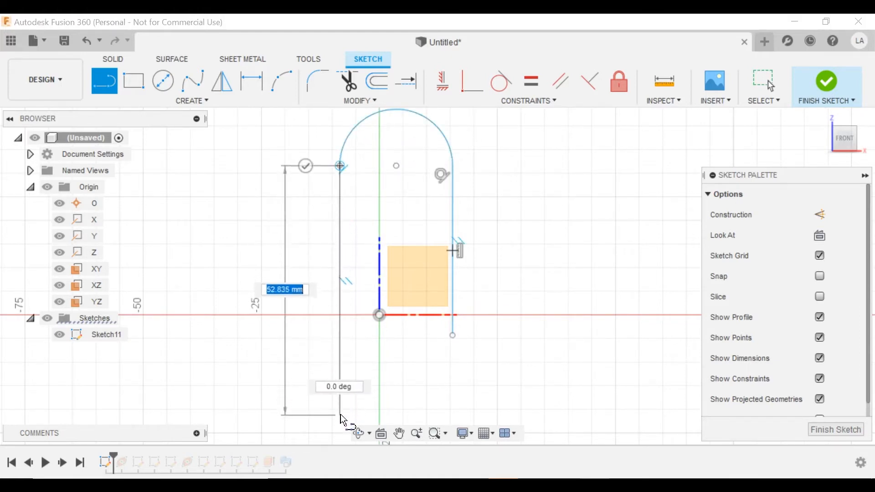
middle_drag(339, 388, 335, 307)
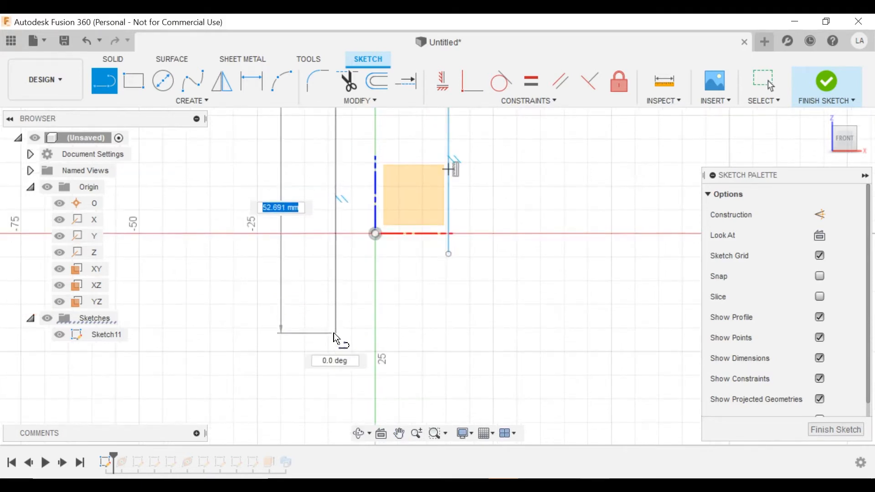
Complete both nested slot loops with further vertical lines and tangent arcs, then stop drawing.
drag(334, 333, 436, 333)
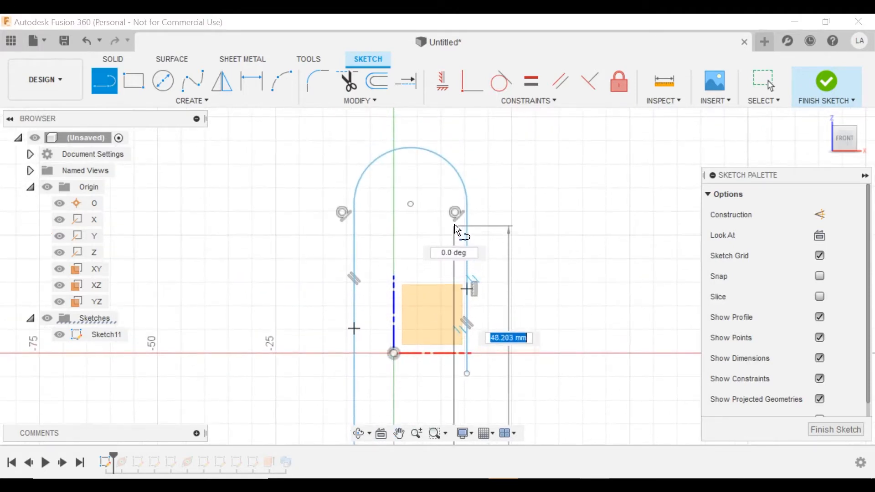
mouse_move(454, 213)
mouse_down()
mouse_move(416, 196)
mouse_move(381, 195)
mouse_move(375, 223)
mouse_up()
middle_drag(370, 369, 389, 257)
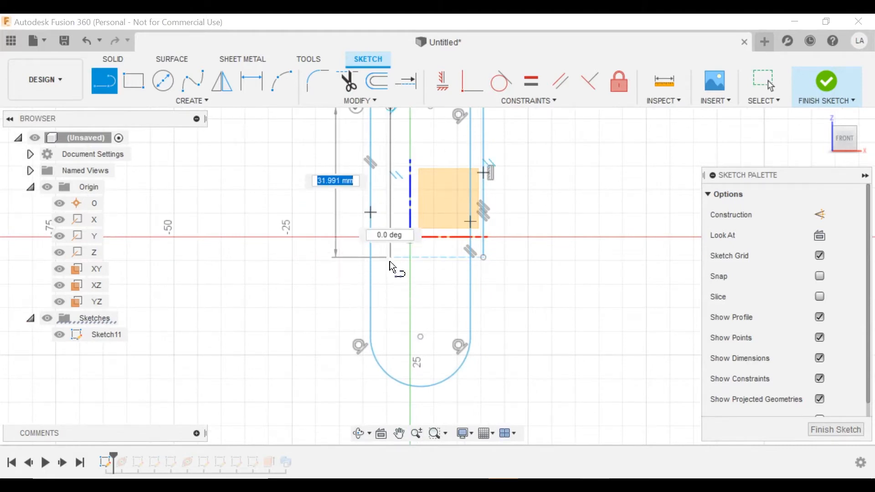
click(391, 258)
drag(390, 258, 406, 294)
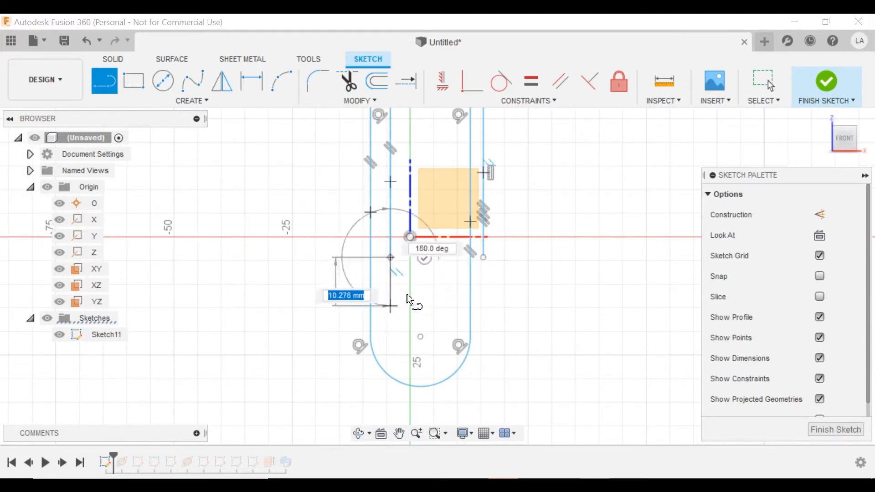
key(Escape)
scroll(387, 263, down, 1)
middle_drag(386, 264, 363, 356)
scroll(377, 288, up, 1)
middle_drag(375, 285, 374, 269)
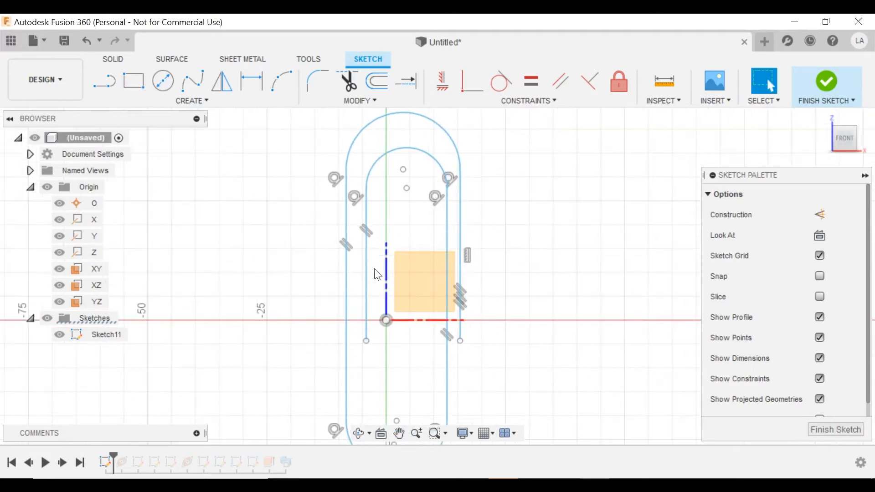
click(387, 265)
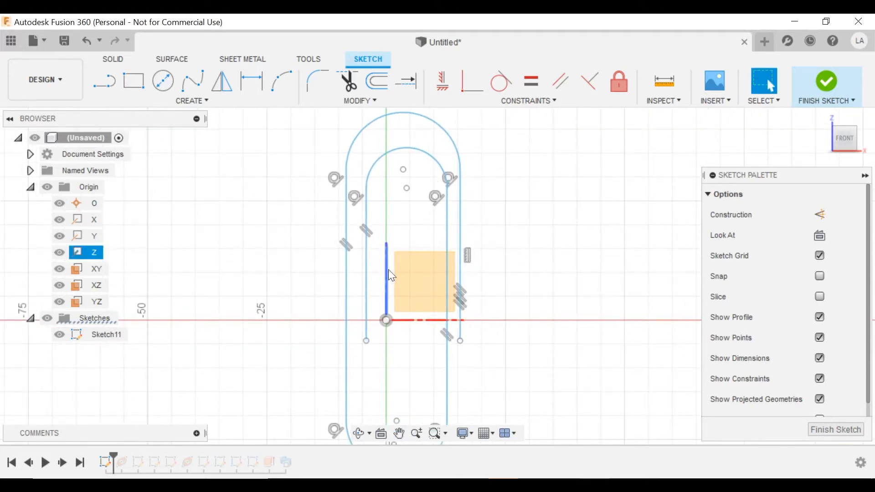
Dimension the overall width between the outer lines to 15 mm.
click(252, 81)
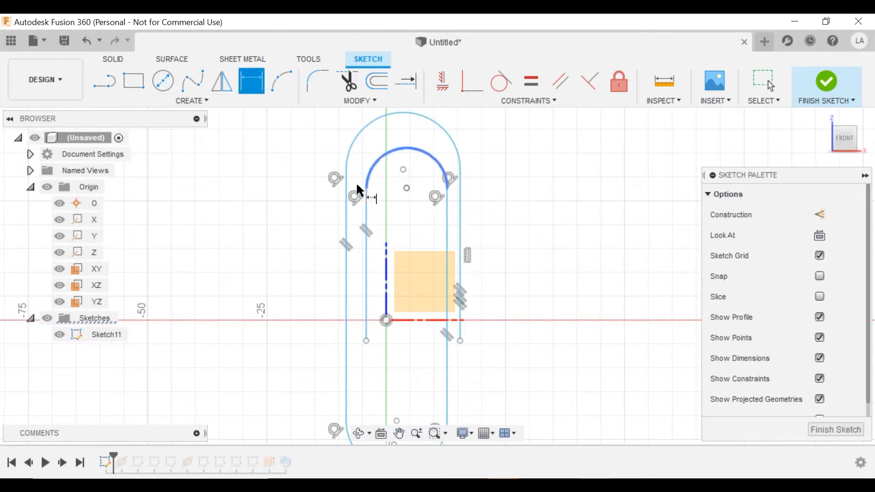
middle_drag(355, 186, 349, 240)
click(338, 237)
click(454, 242)
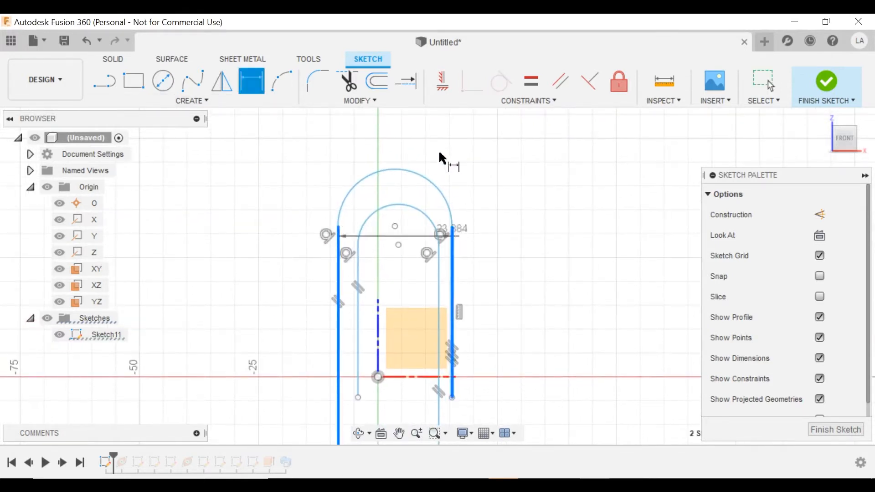
click(433, 133)
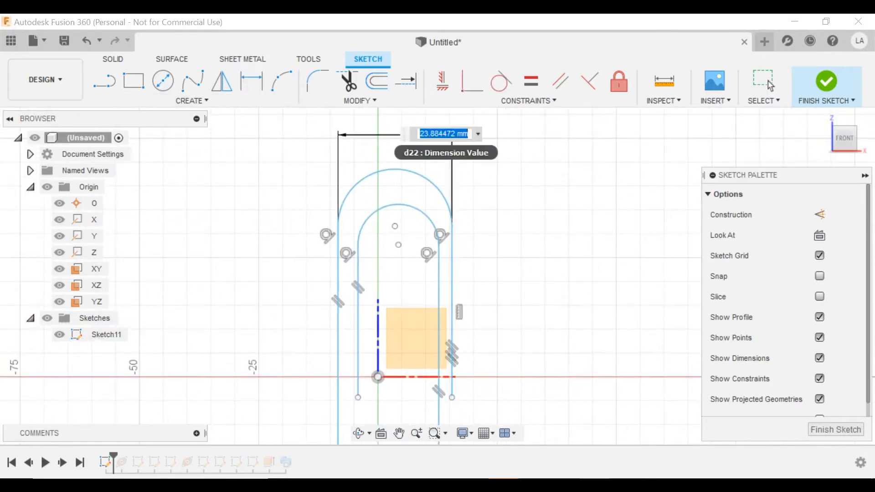
text(15)
key(Return)
key(Escape)
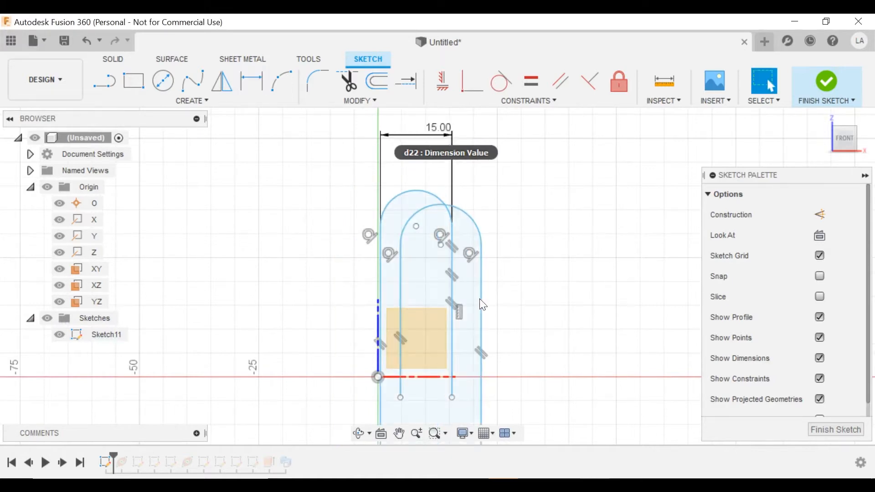
Shift the inner right line and dimension the right-side gap to 2 mm.
drag(483, 305, 437, 300)
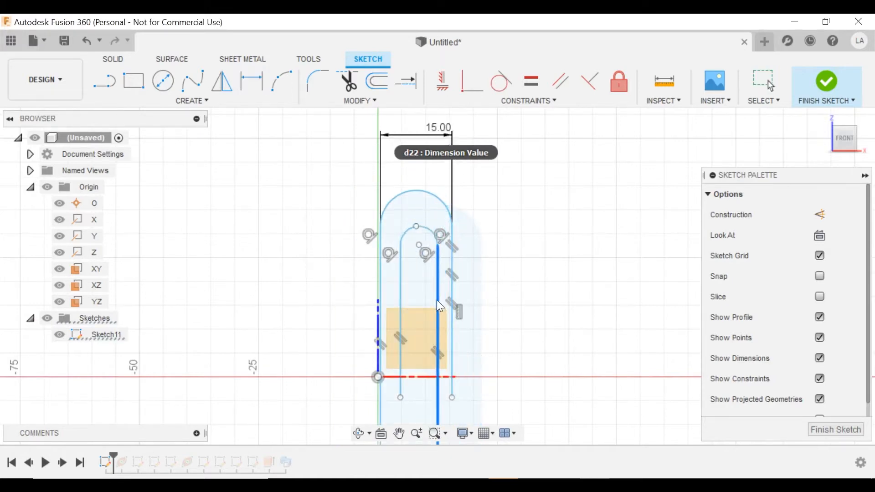
mouse_move(484, 320)
middle_down()
mouse_move(459, 198)
mouse_move(460, 379)
middle_up()
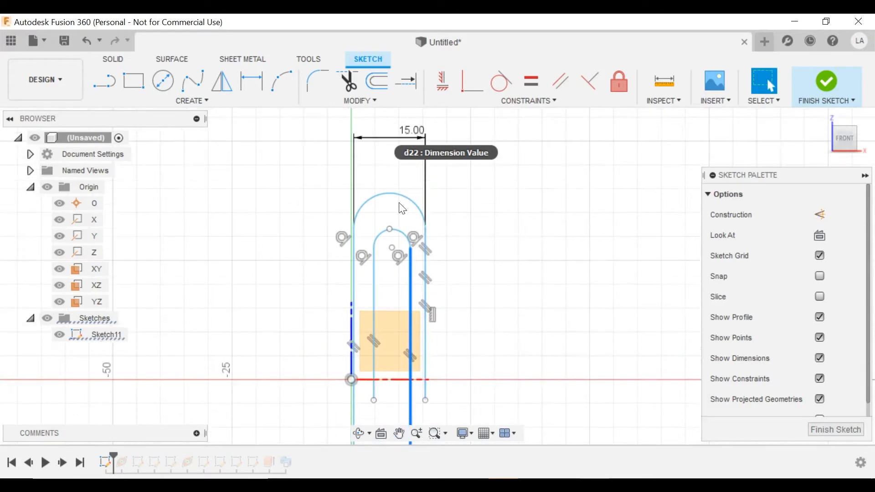
middle_drag(402, 262, 395, 232)
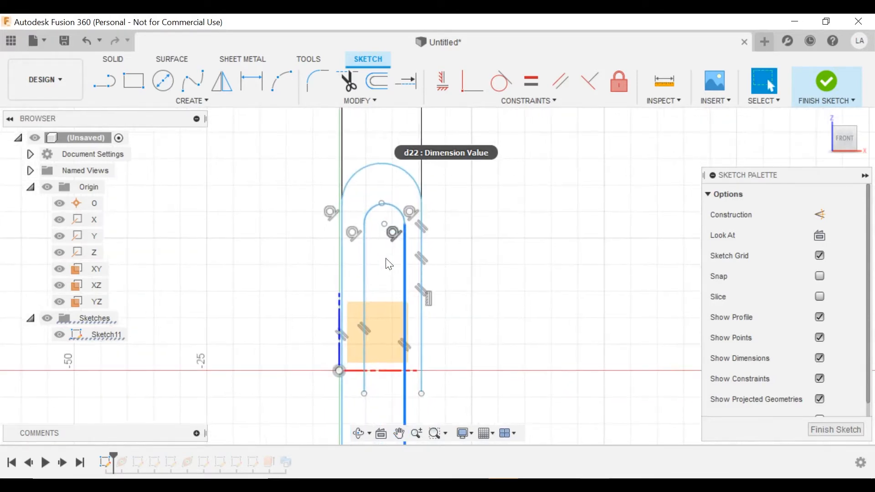
click(252, 81)
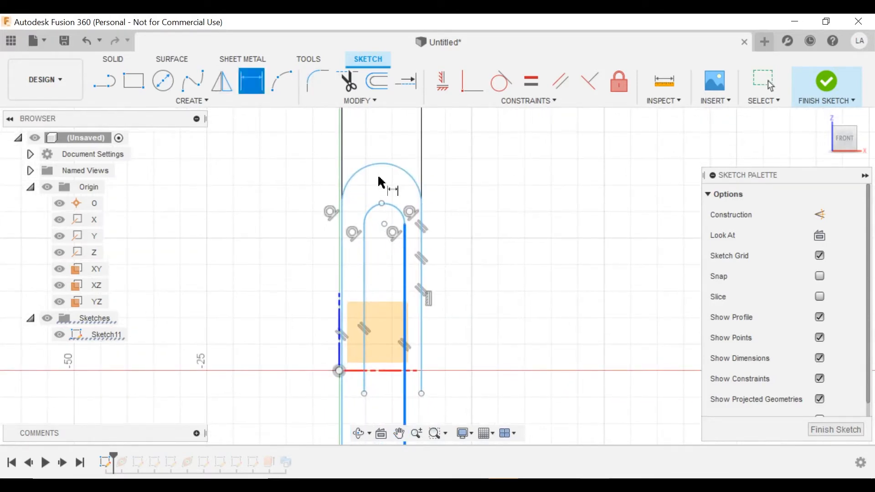
click(422, 279)
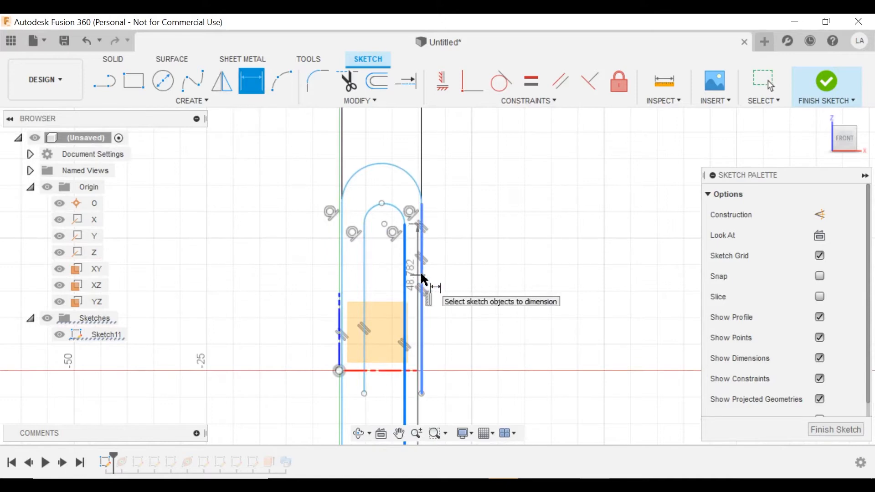
click(460, 239)
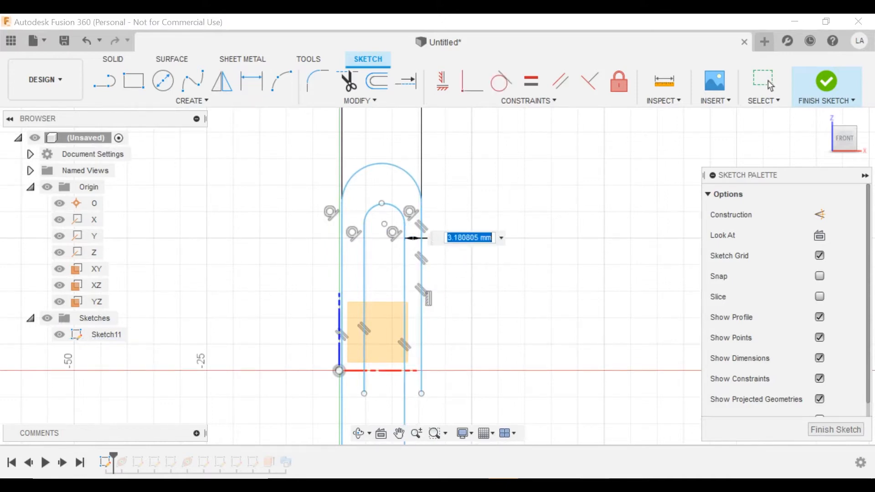
text(2)
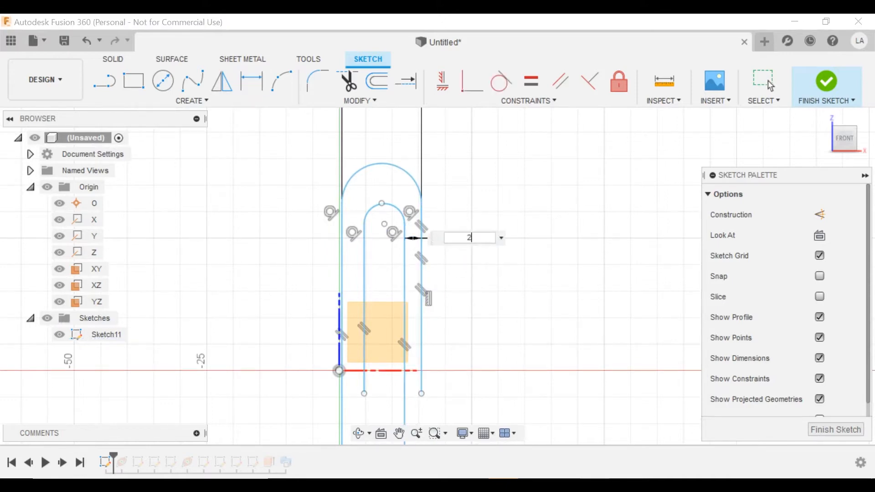
key(Return)
Set the left-side gap equal to d23 (2 mm) and drag the sketch by its arc centre.
click(364, 259)
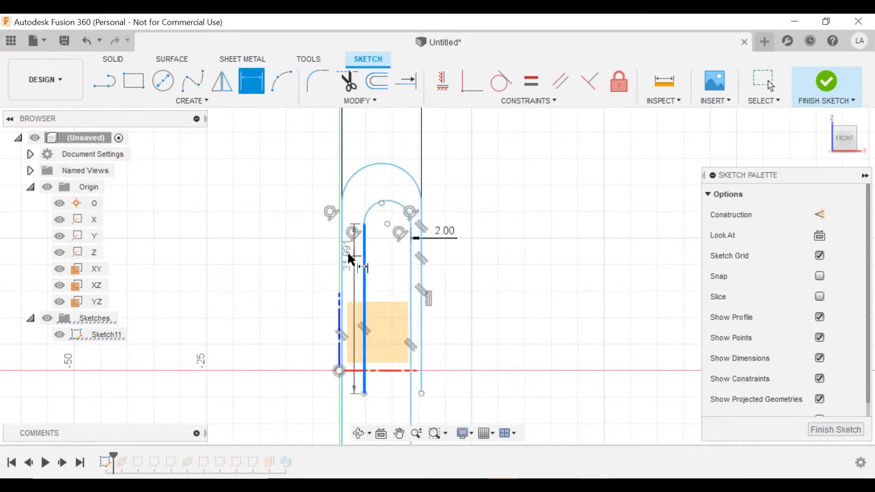
click(343, 257)
click(313, 225)
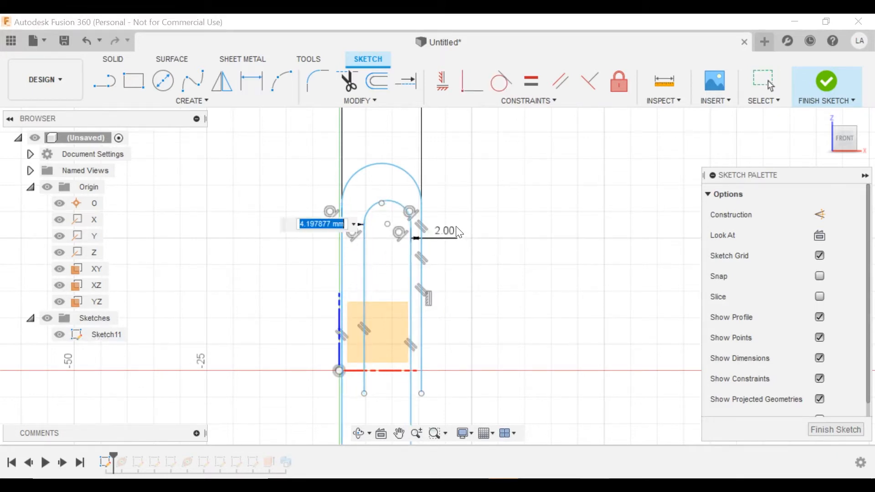
click(443, 237)
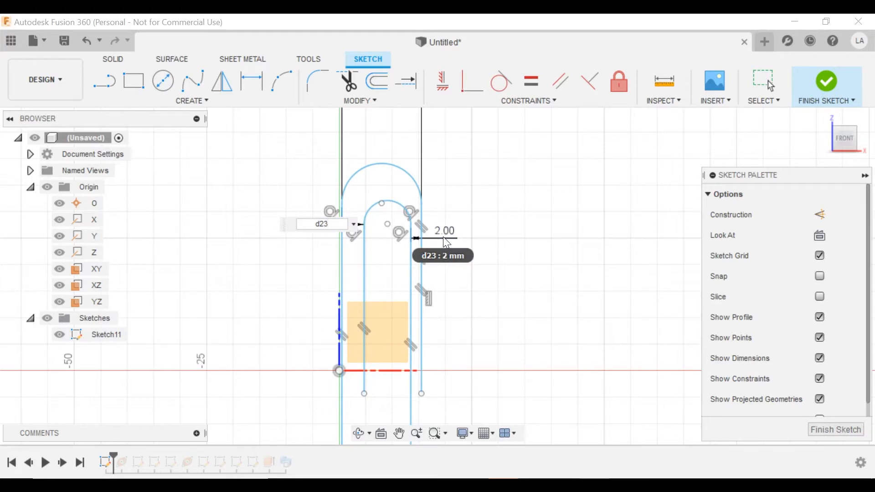
key(Return)
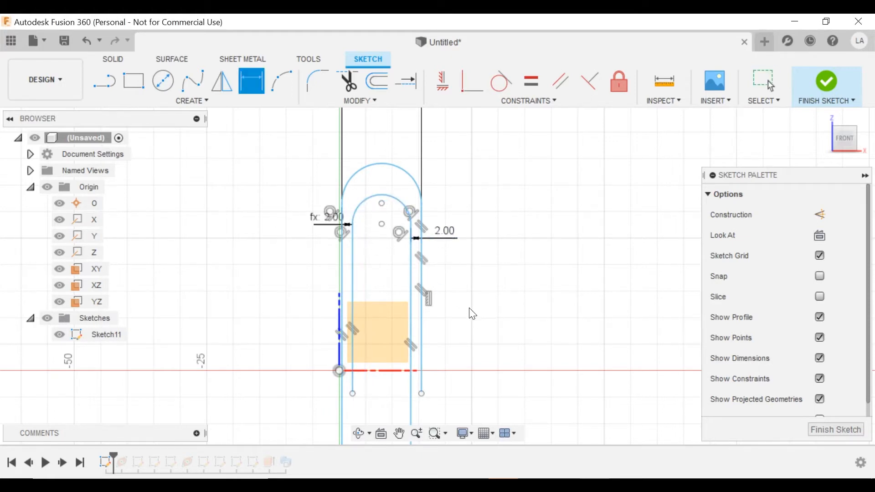
key(Escape)
mouse_move(463, 307)
middle_down()
mouse_move(466, 241)
mouse_move(501, 269)
middle_up()
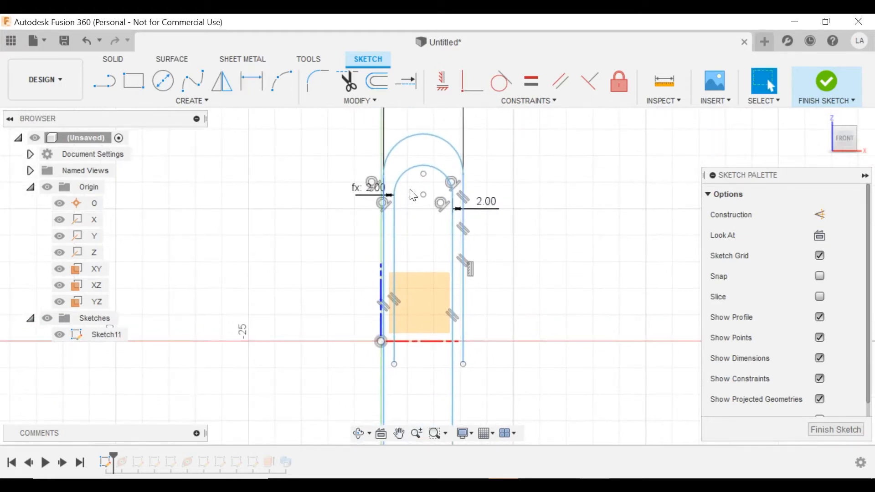
mouse_move(423, 195)
mouse_down()
mouse_move(397, 193)
mouse_move(385, 203)
mouse_up()
click(472, 81)
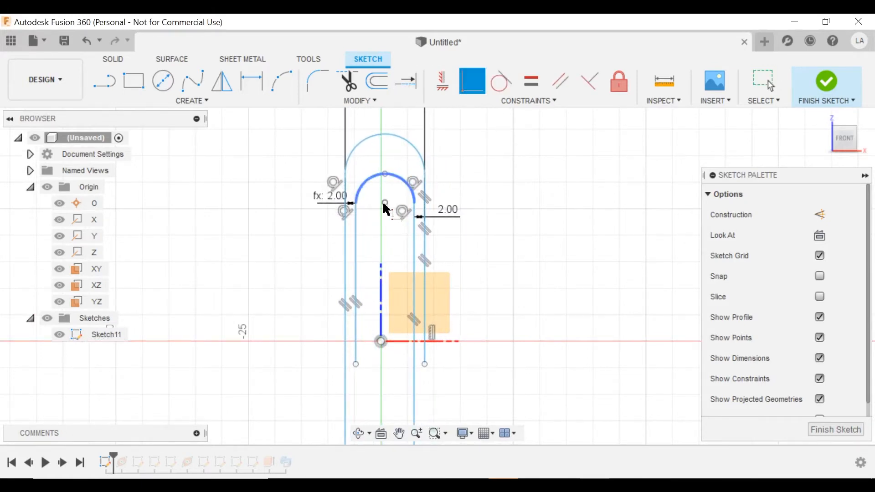
click(385, 203)
click(382, 305)
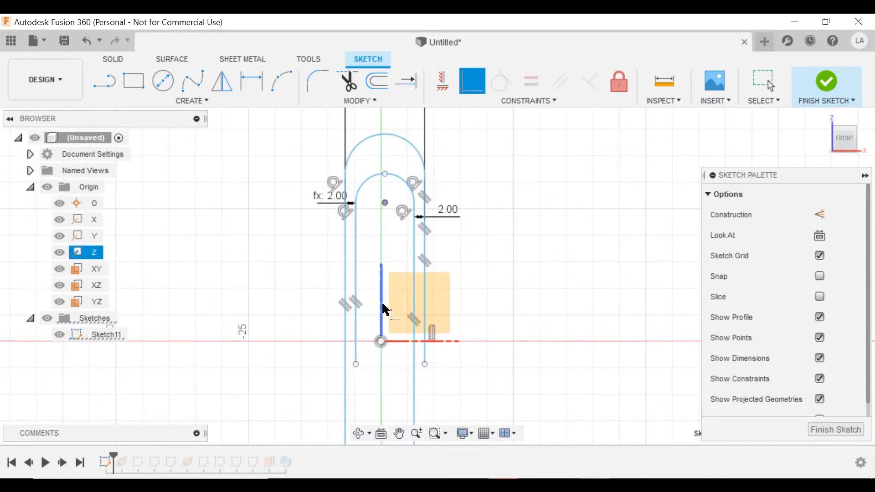
click(382, 309)
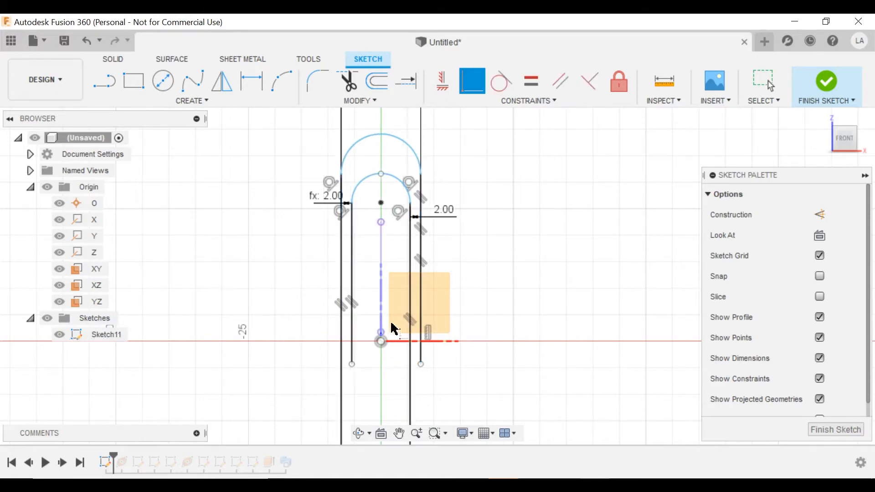
scroll(394, 328, down, 1)
key(Escape)
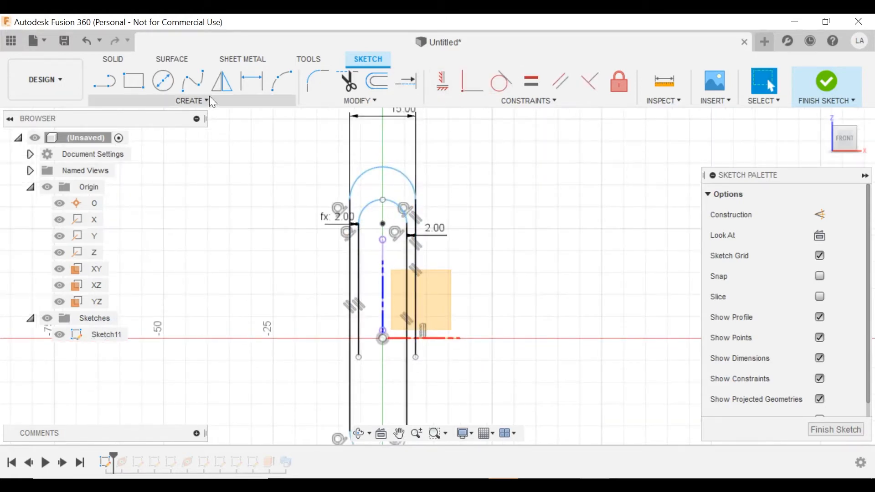
scroll(403, 255, down, 1)
mouse_move(398, 262)
middle_down()
mouse_move(403, 233)
mouse_move(396, 232)
middle_up()
scroll(383, 206, up, 1)
scroll(384, 208, down, 1)
scroll(395, 207, up, 2)
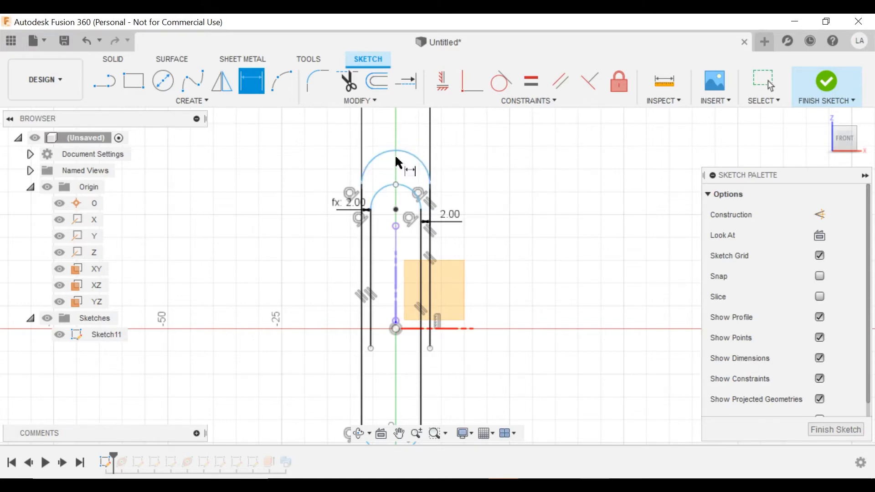
Undo an unwanted driven 7.50 dimension between the arc tops and raise the outer arc.
click(396, 185)
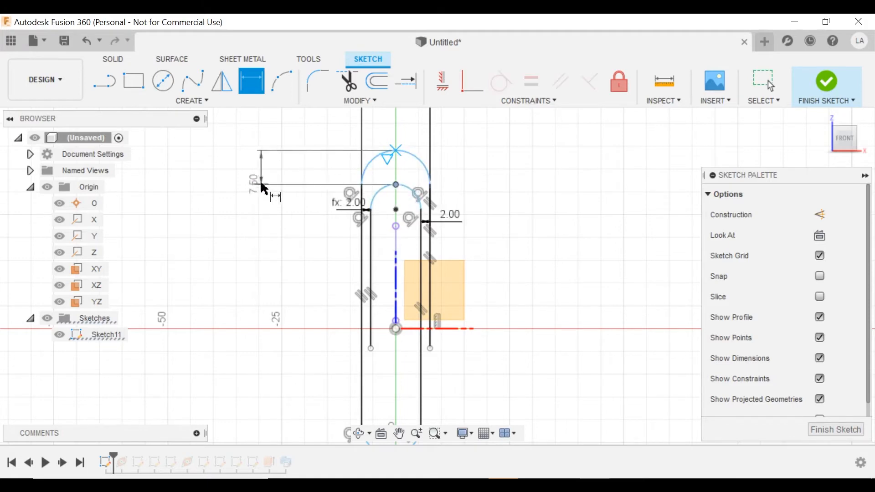
click(261, 184)
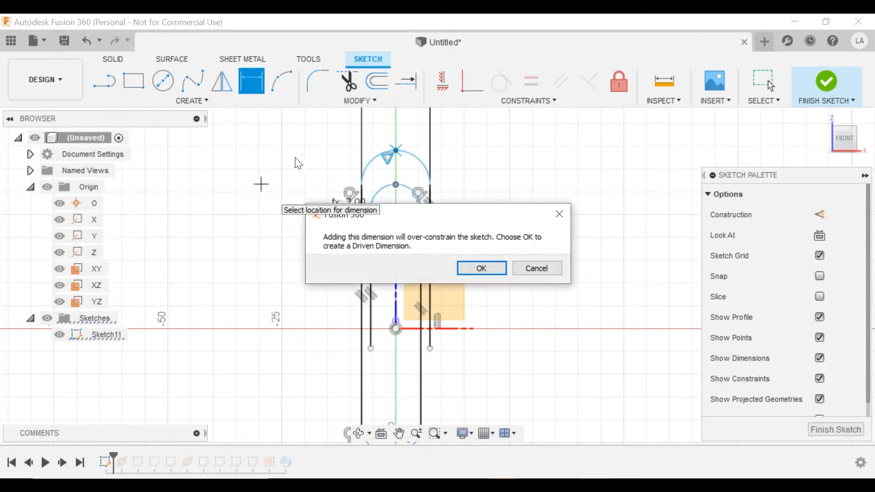
key(Return)
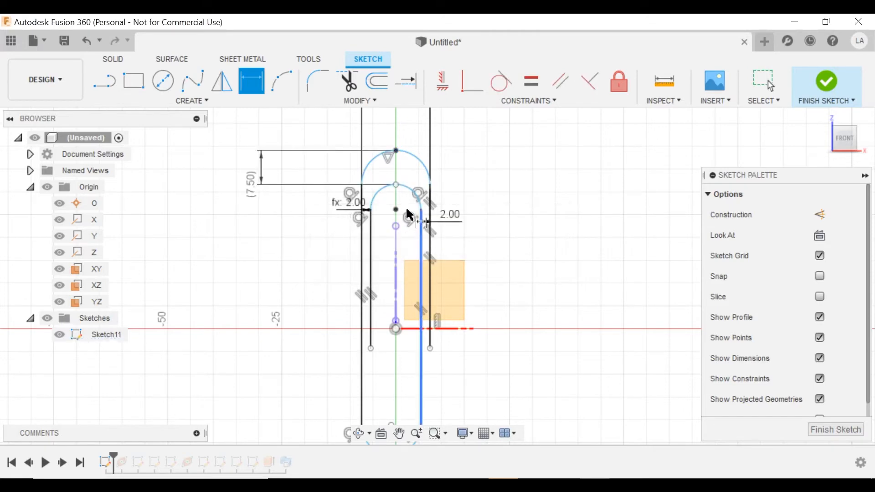
key(Escape)
key(ctrl+z)
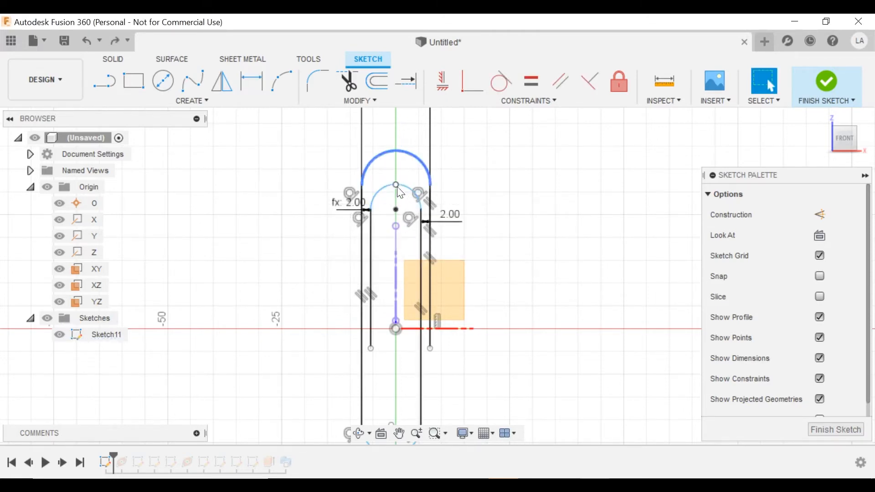
drag(397, 186, 397, 146)
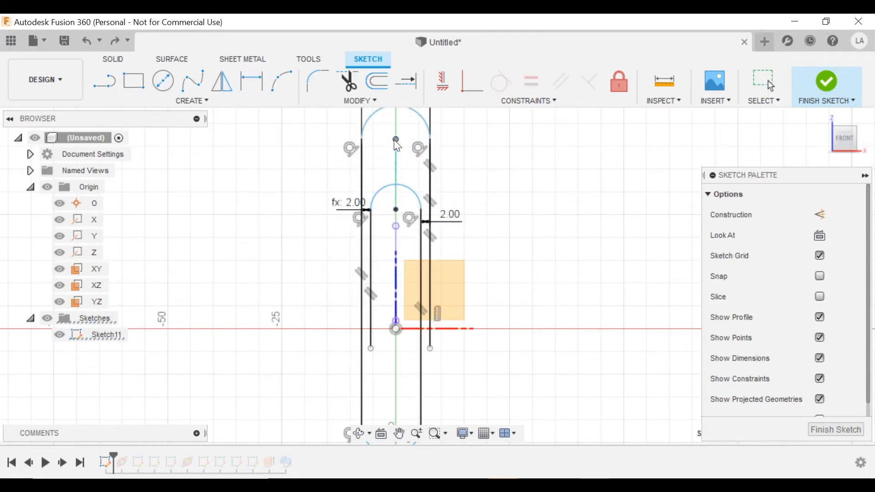
Dimension the spacing between the two top arcs to 8 mm.
click(251, 72)
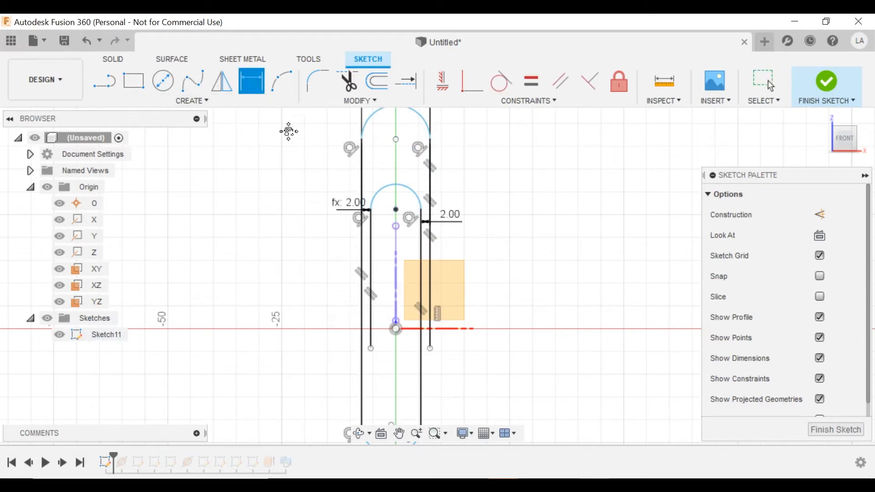
middle_drag(290, 131, 276, 217)
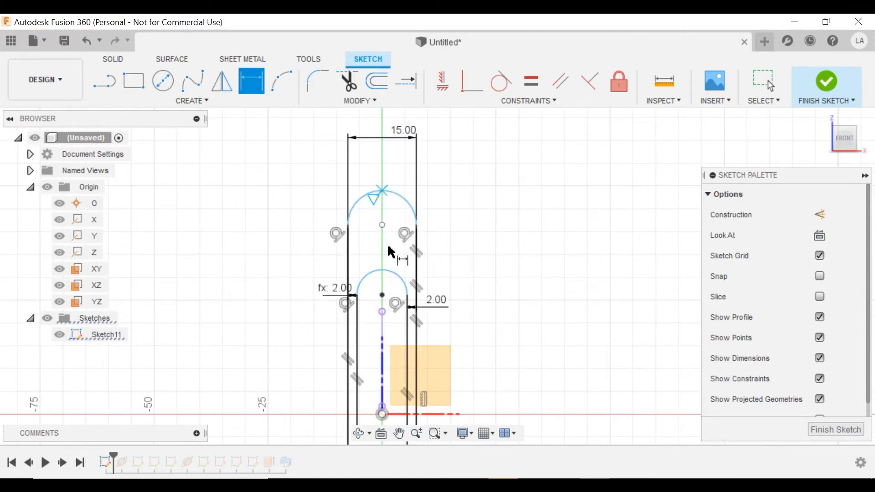
click(384, 274)
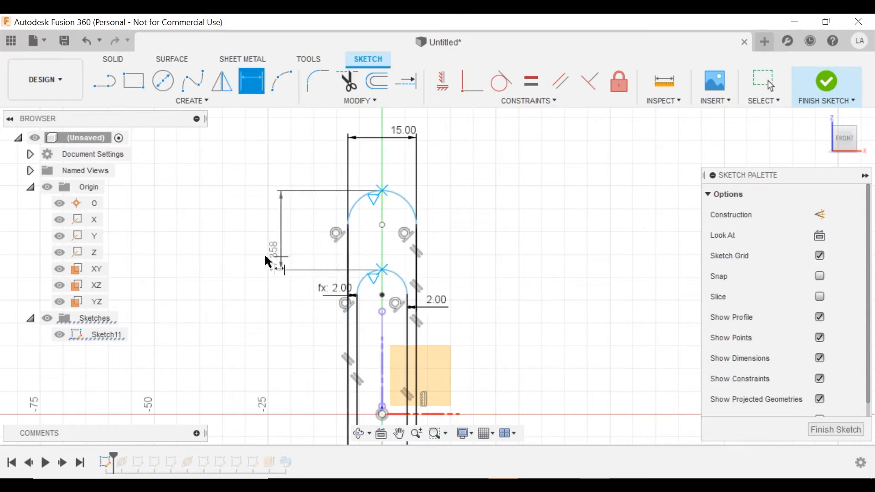
click(234, 249)
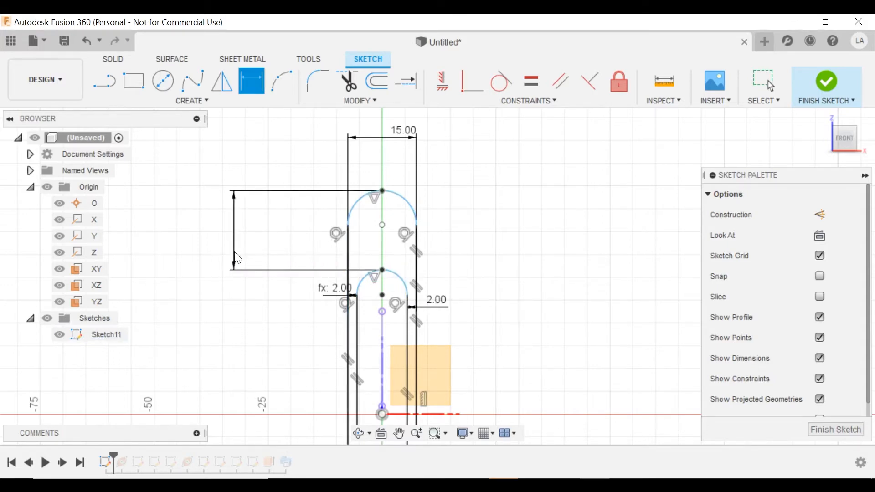
text(8)
key(Return)
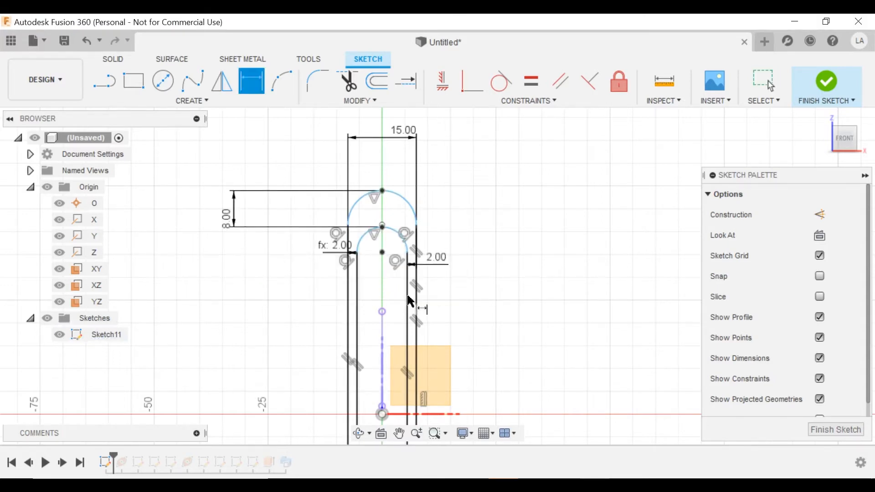
middle_drag(354, 326, 356, 241)
scroll(356, 242, down, 2)
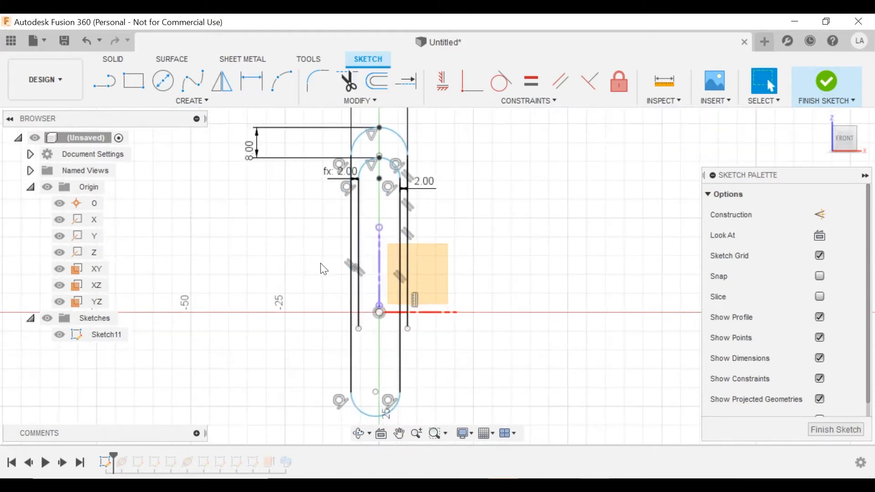
Set the overall outline height to 50 mm and drag both inner lines' lower ends upward.
key(d)
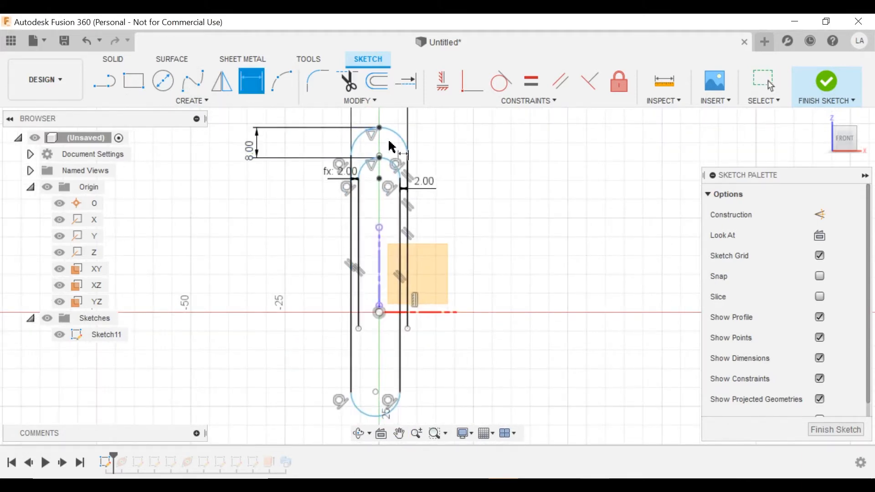
click(380, 128)
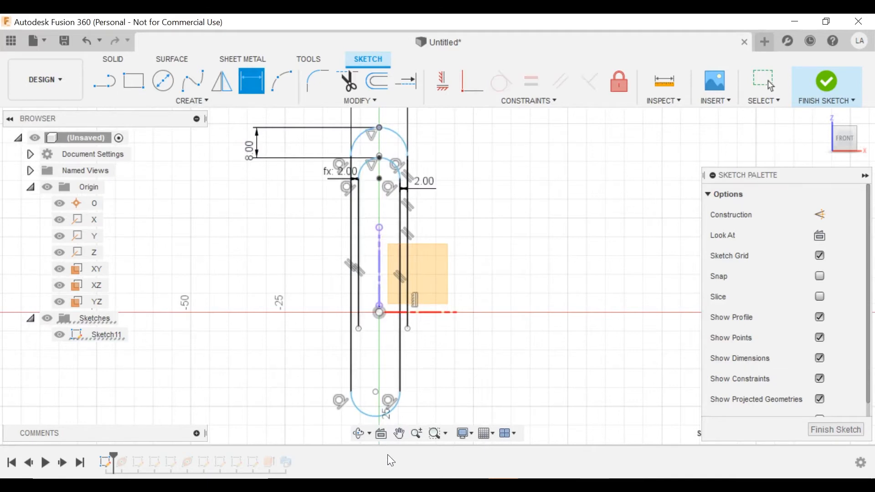
click(377, 418)
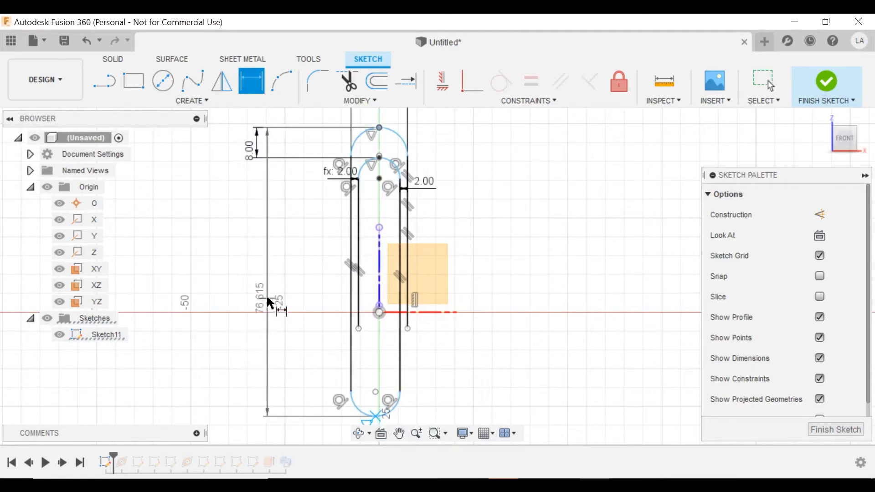
click(248, 249)
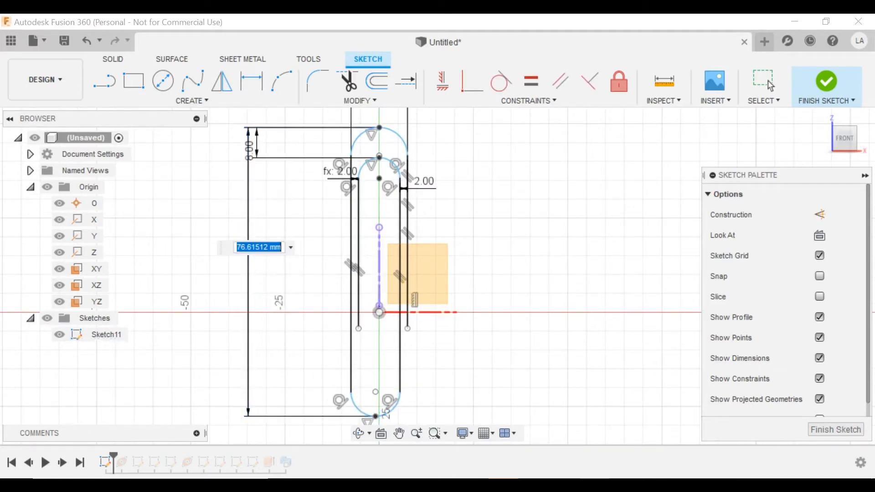
text(5)
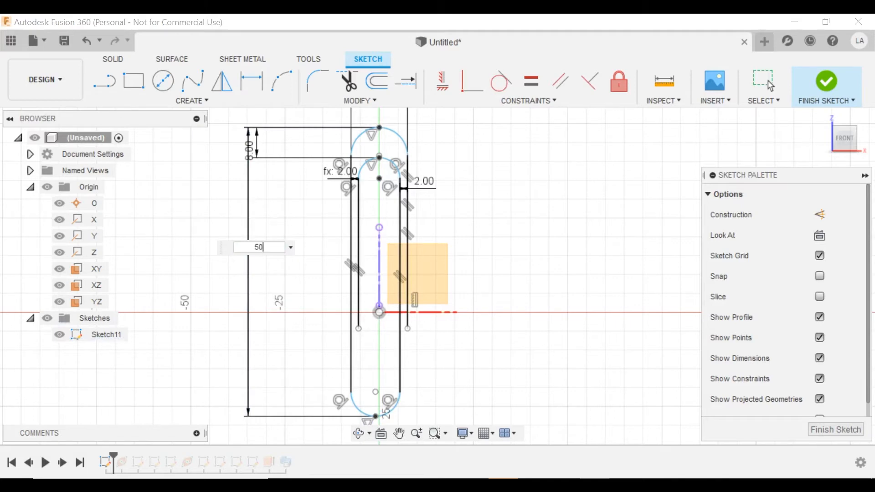
text(0)
key(Return)
key(Escape)
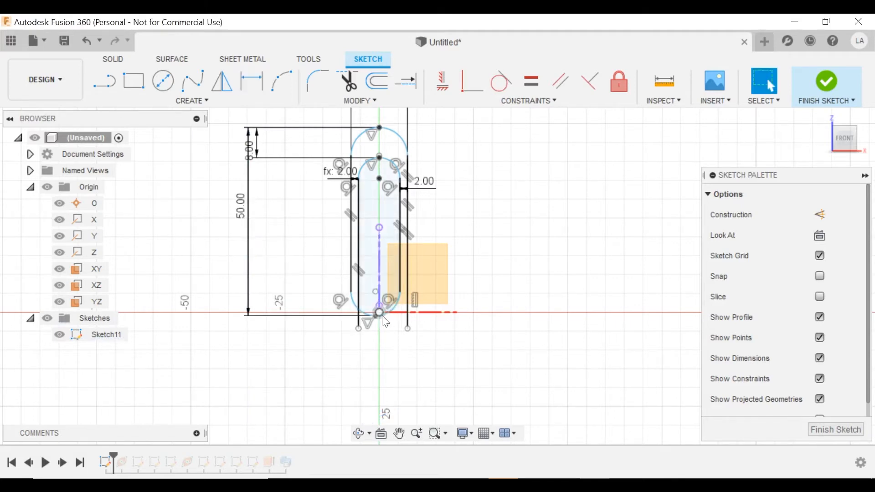
drag(407, 328, 408, 274)
drag(359, 328, 369, 269)
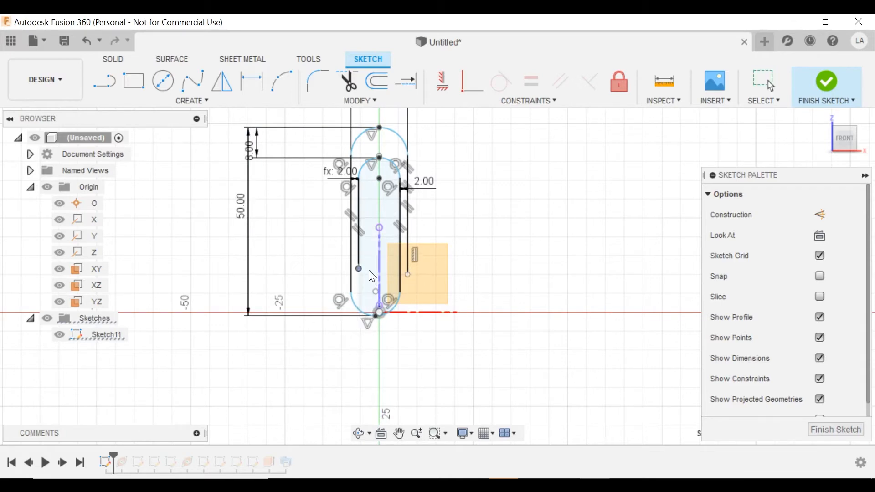
Align the lower ends of the right and left inner lines horizontally.
scroll(396, 208, up, 2)
middle_drag(380, 200, 382, 186)
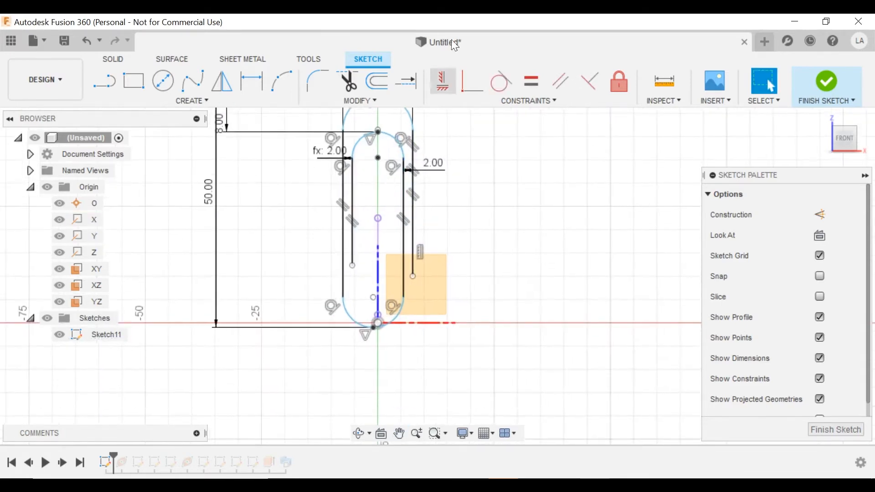
click(442, 81)
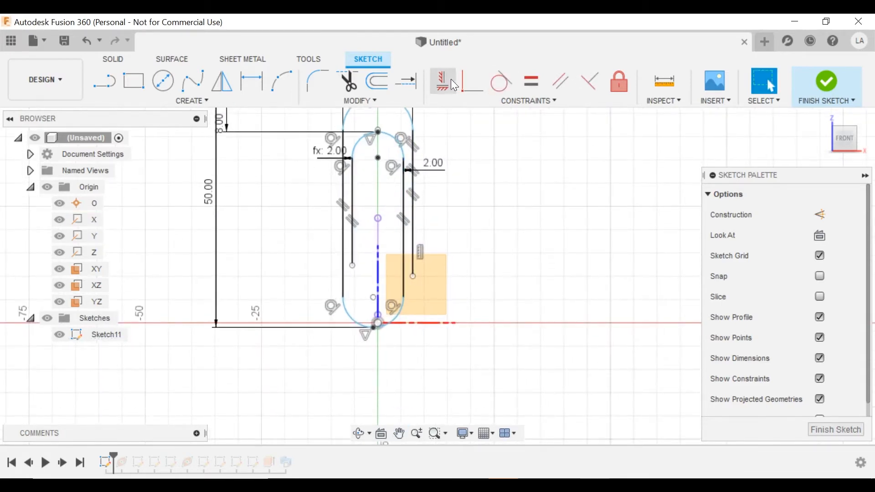
click(414, 276)
click(353, 267)
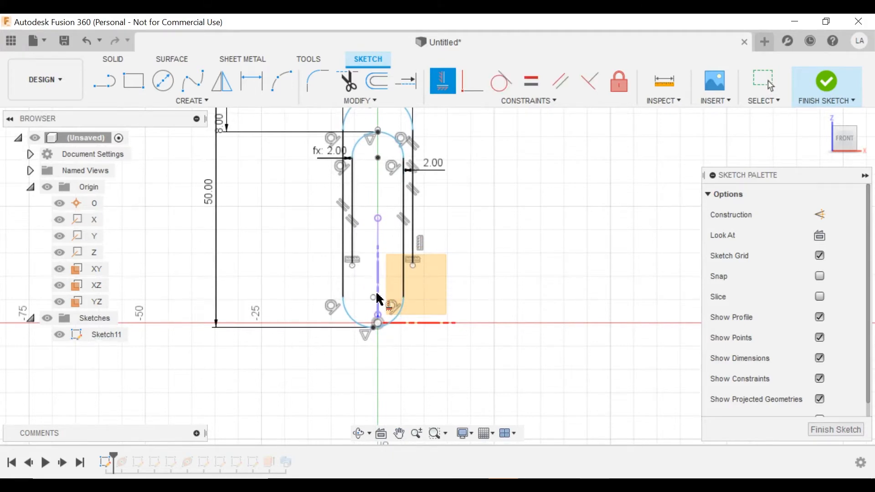
key(Escape)
Dimension the inner line ends to 10 mm above the bottom arc's lowest point.
key(d)
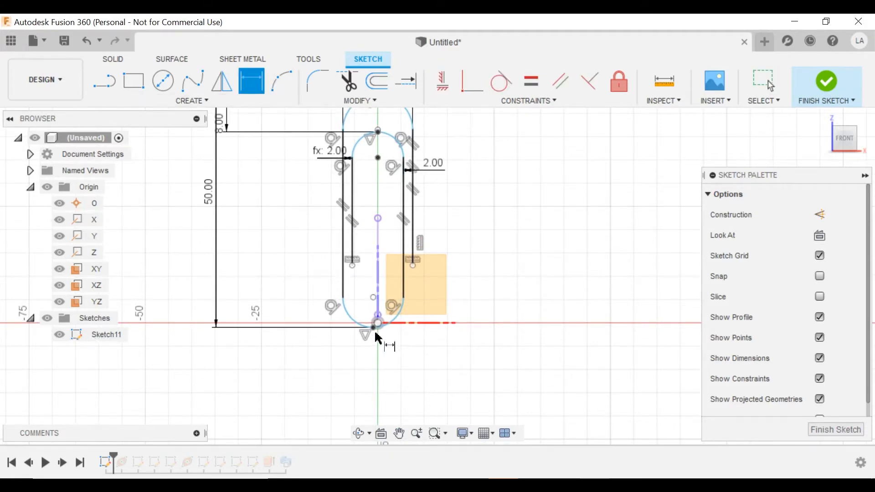
scroll(375, 327, up, 3)
click(374, 324)
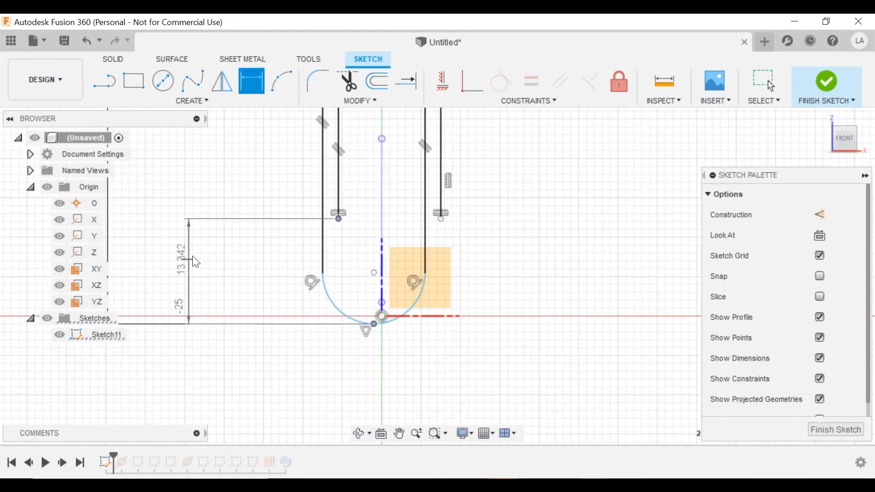
click(193, 256)
text(10)
key(Return)
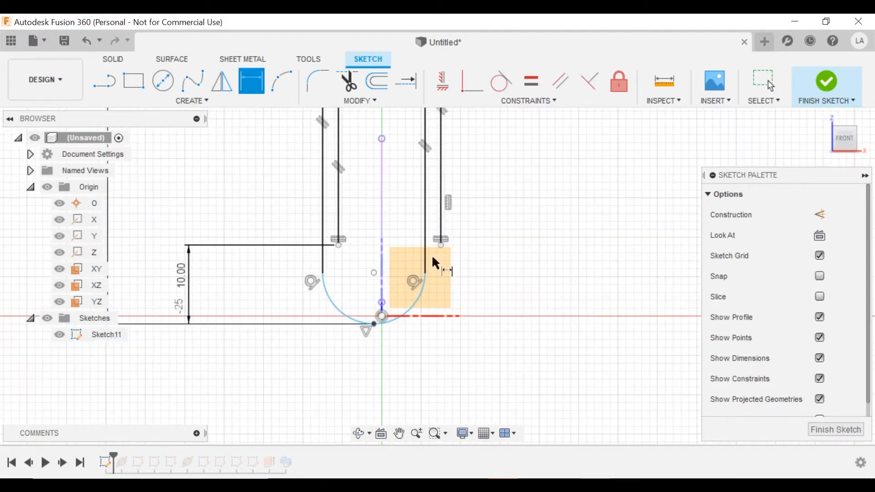
scroll(432, 223, down, 4)
middle_drag(438, 194, 418, 249)
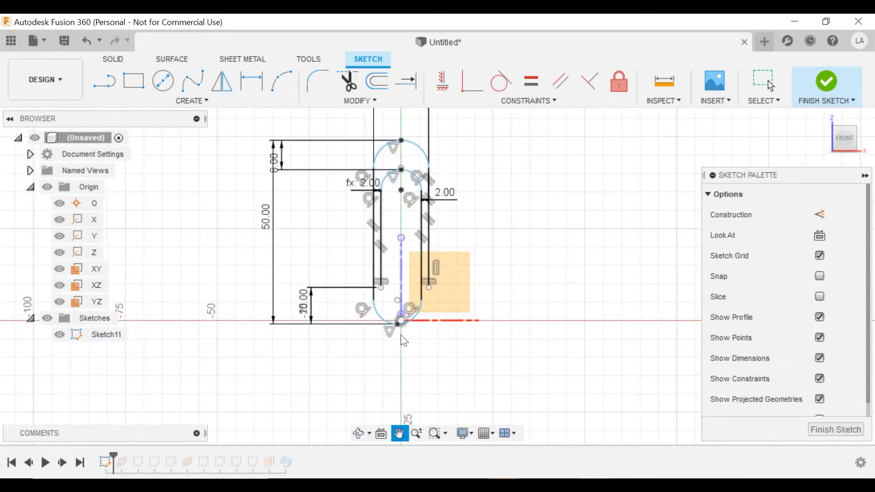
scroll(430, 358, up, 6)
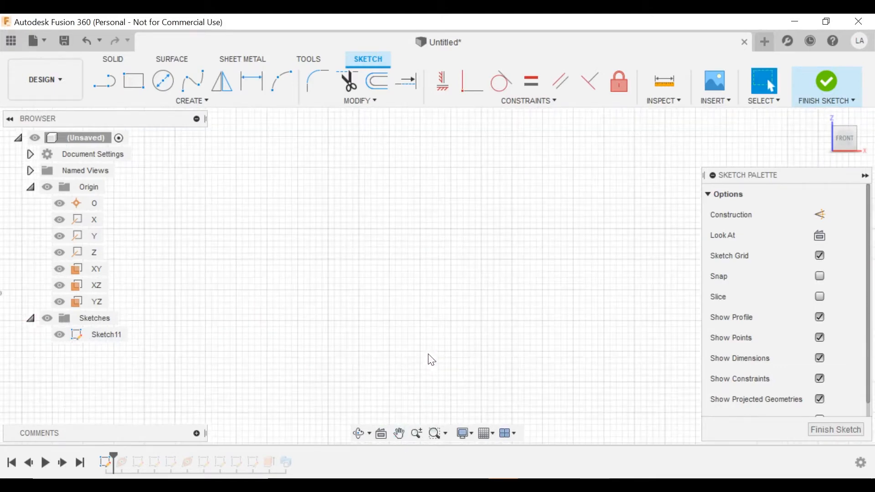
scroll(437, 347, down, 5)
middle_drag(413, 312, 446, 424)
scroll(421, 333, down, 4)
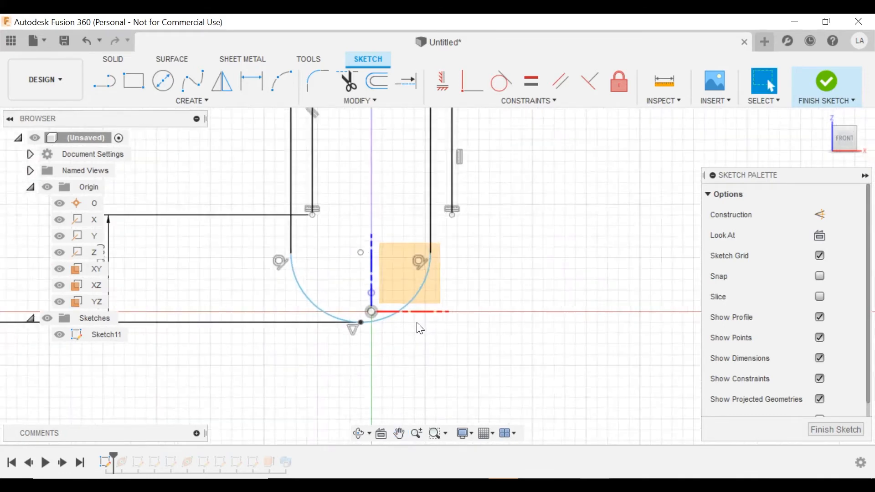
scroll(445, 340, up, 2)
mouse_move(450, 344)
middle_down()
mouse_move(458, 403)
mouse_move(489, 430)
middle_up()
Project the X axis into the sketch as reference geometry.
key(p)
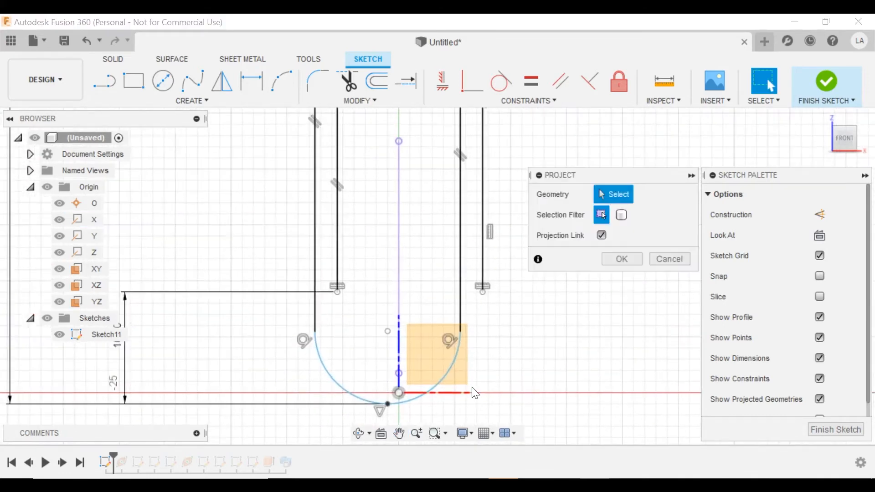
click(465, 398)
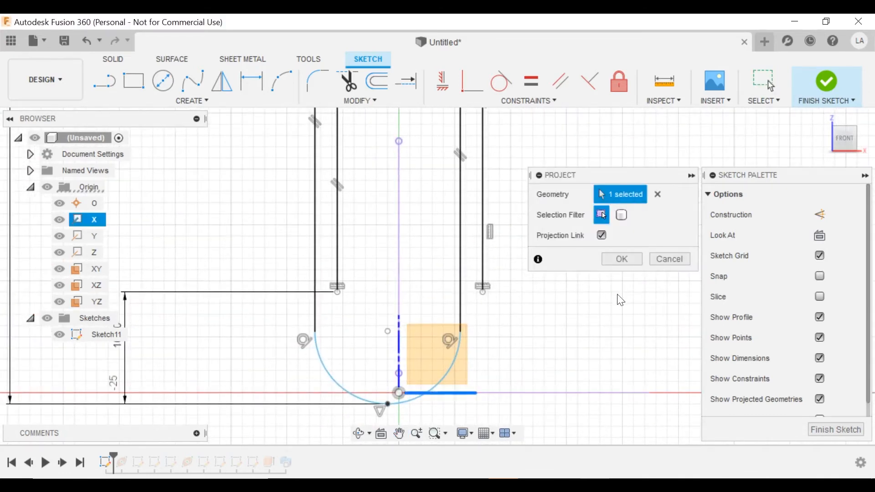
click(622, 259)
scroll(528, 292, down, 2)
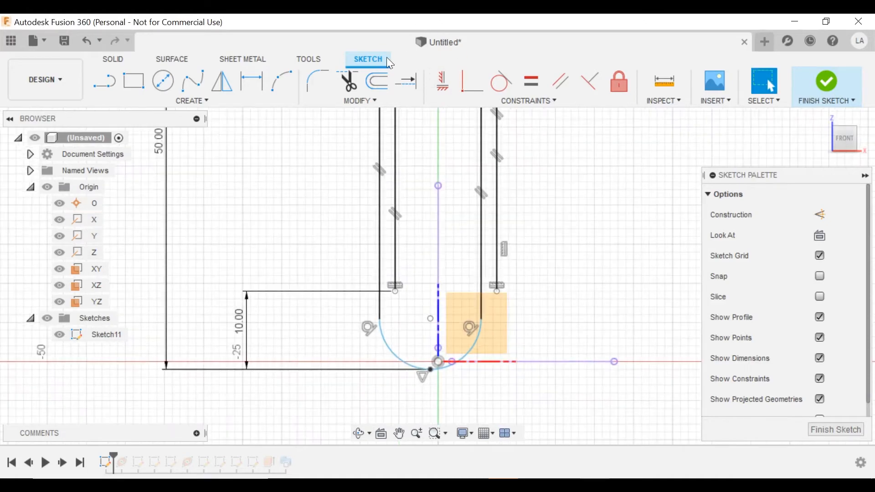
Make the lower arc's endpoint coincident with the projected X axis.
click(474, 82)
click(431, 370)
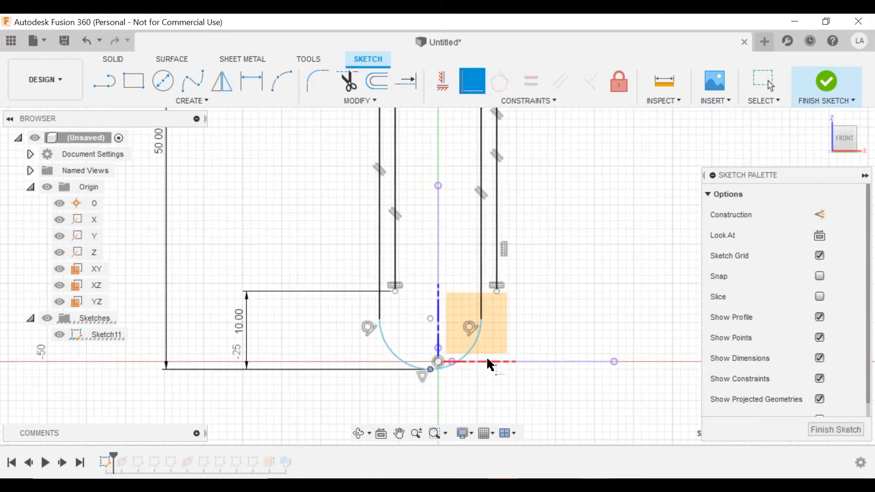
click(516, 361)
scroll(513, 319, down, 2)
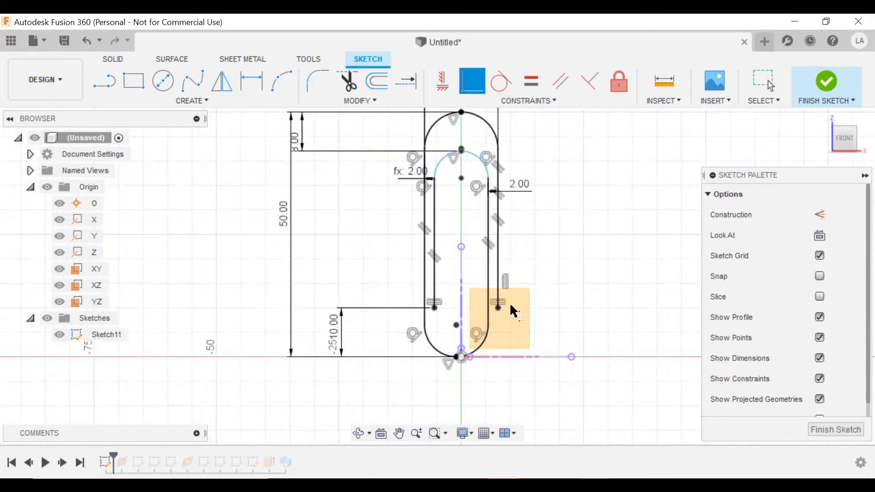
key(Escape)
middle_drag(553, 228, 504, 272)
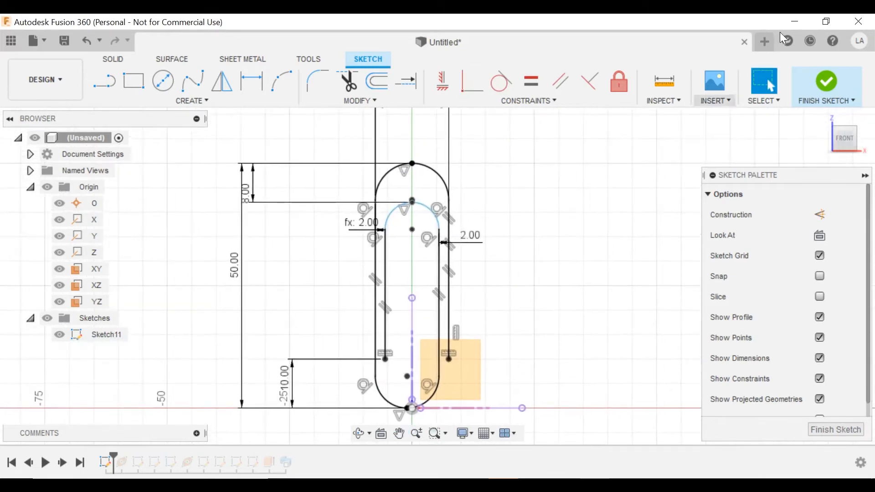
Finish Sketch11, orbit to a 3D view, and hide the Origin planes and axes.
click(826, 82)
scroll(581, 243, down, 1)
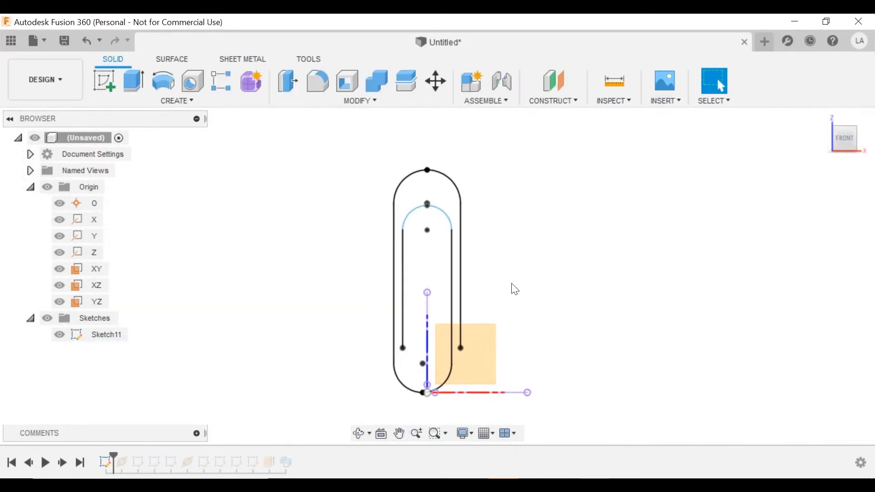
mouse_move(515, 290)
shift+middle_down()
mouse_move(474, 205)
mouse_move(562, 261)
mouse_move(554, 266)
shift+middle_up()
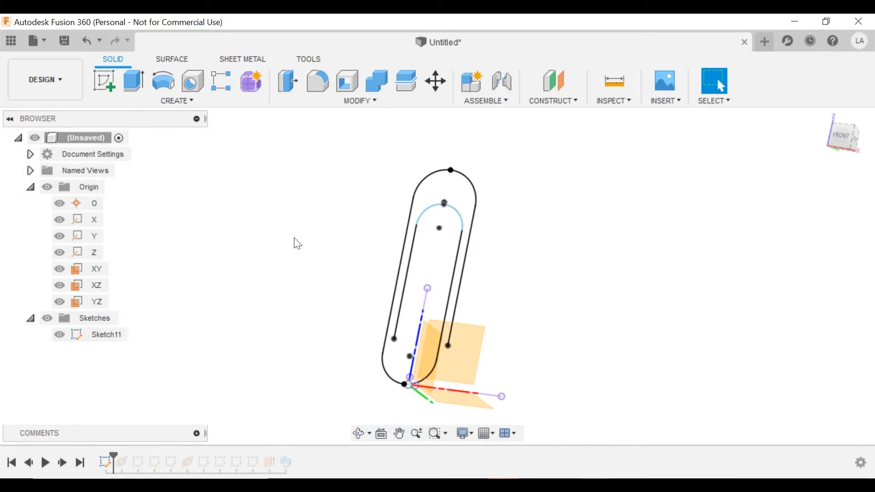
click(47, 187)
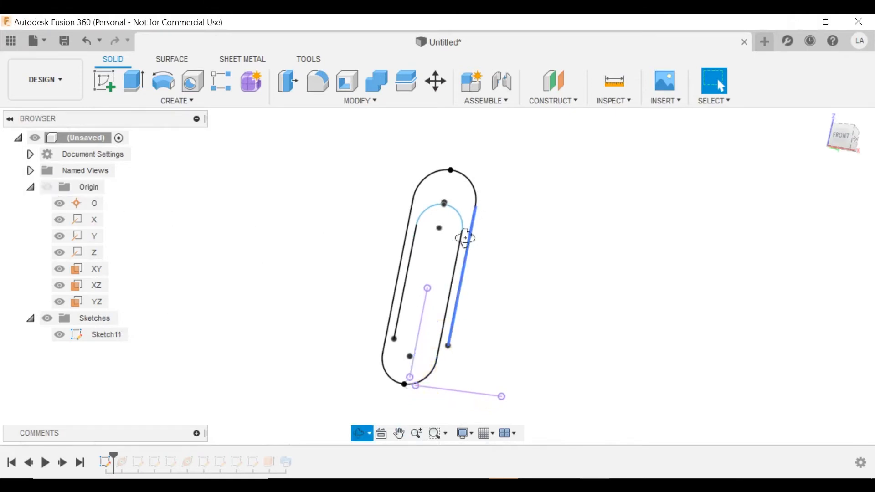
mouse_move(466, 237)
shift+middle_down()
mouse_move(450, 267)
mouse_move(494, 260)
mouse_move(474, 246)
mouse_move(524, 150)
mouse_move(504, 197)
mouse_move(490, 278)
mouse_move(425, 224)
mouse_move(420, 308)
mouse_move(469, 269)
mouse_move(482, 229)
mouse_move(462, 271)
shift+middle_up()
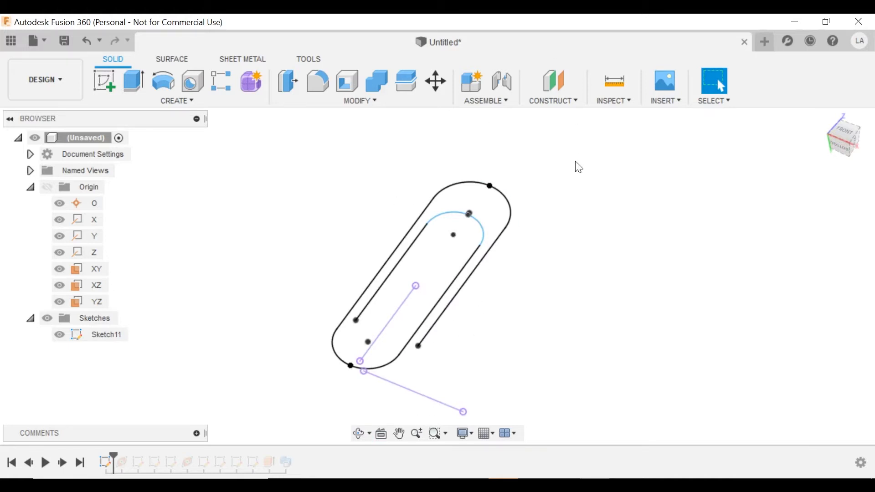
click(551, 100)
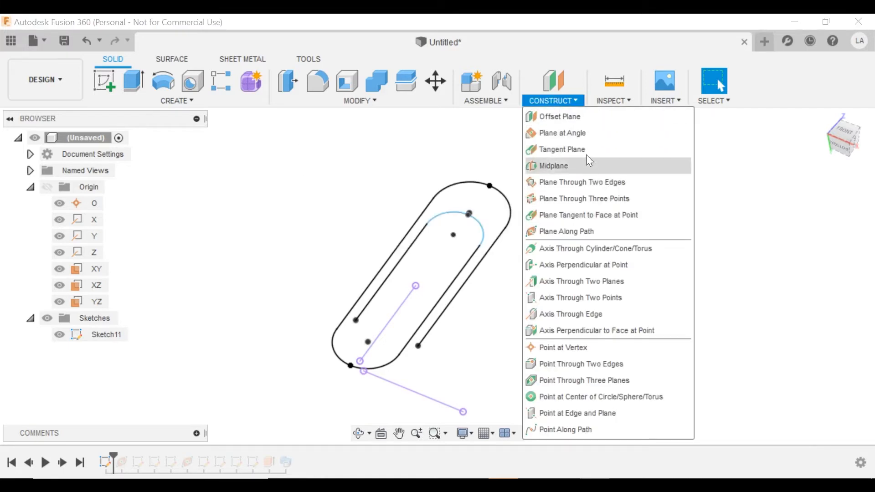
Create a plane along the paperclip path at distance 0, at the path's start.
click(580, 232)
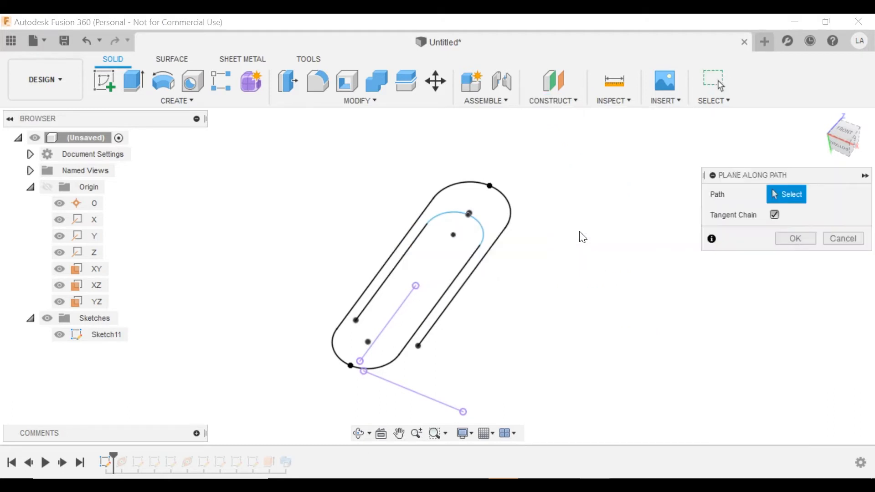
click(439, 329)
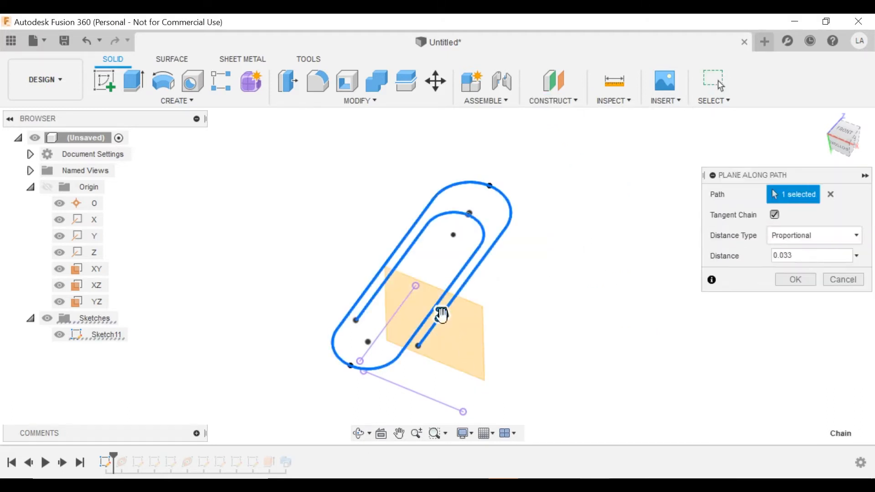
drag(441, 310, 404, 360)
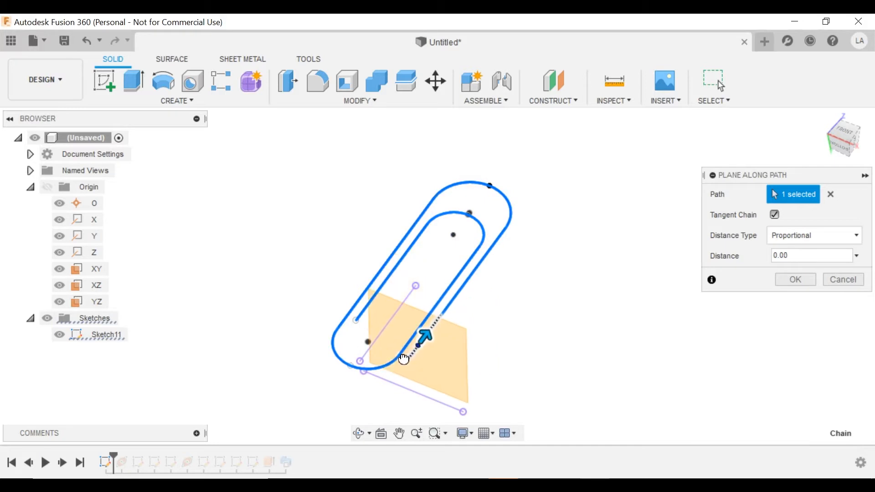
shift+middle_drag(496, 318, 774, 182)
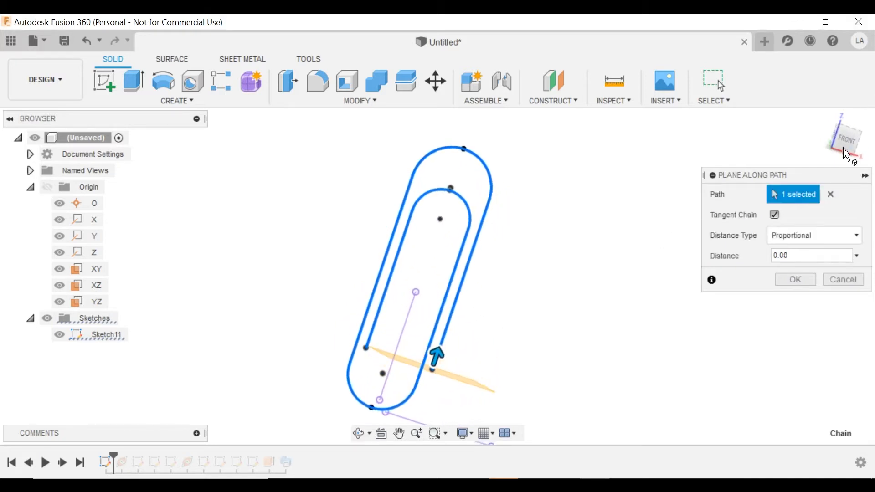
click(844, 147)
scroll(420, 395, up, 5)
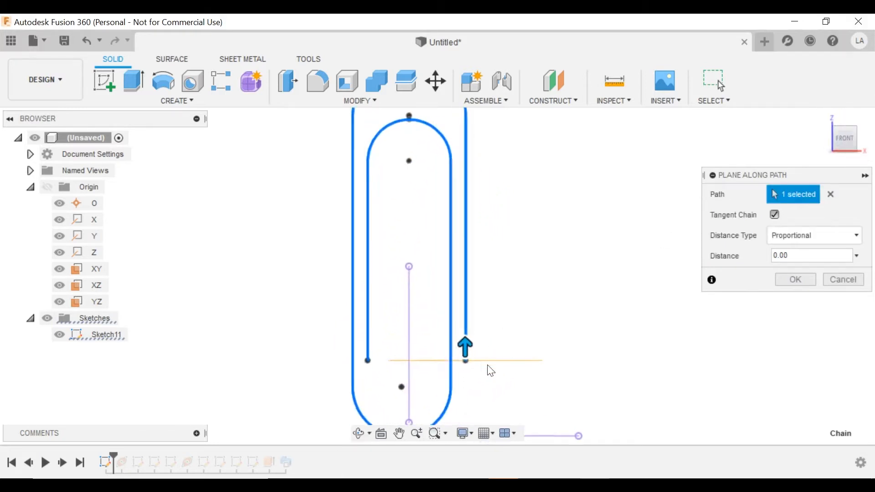
scroll(490, 371, up, 4)
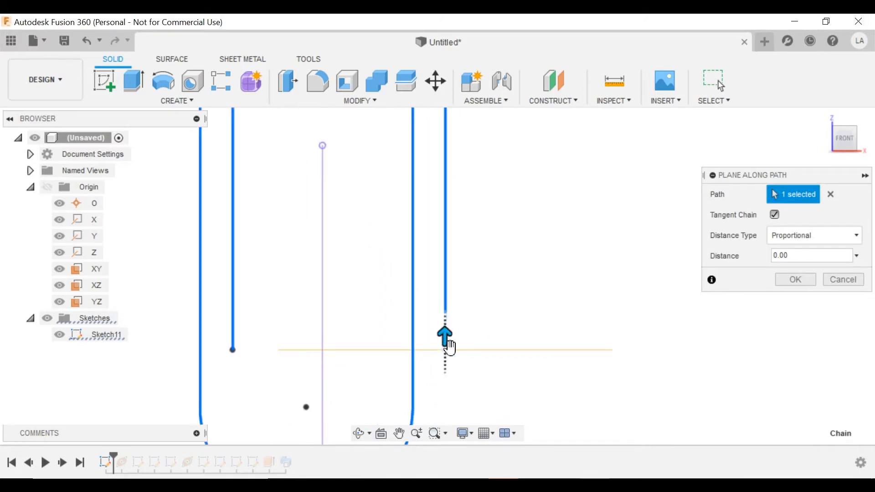
scroll(482, 318, down, 1)
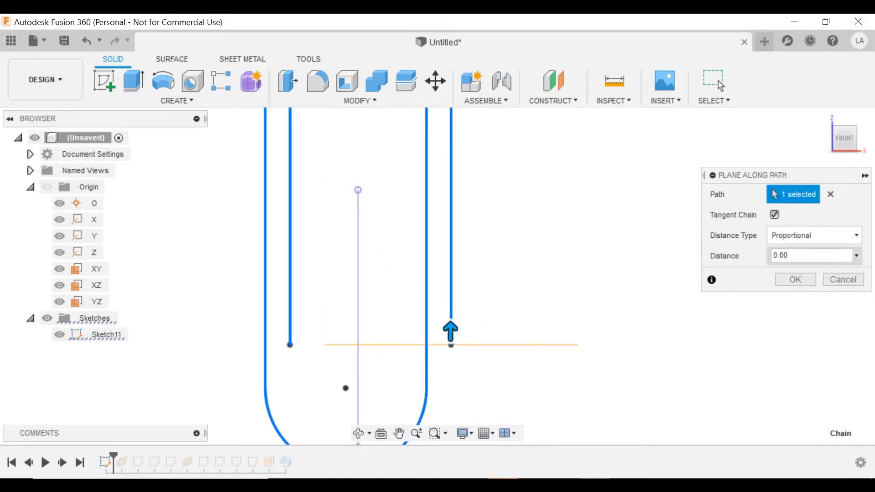
click(801, 256)
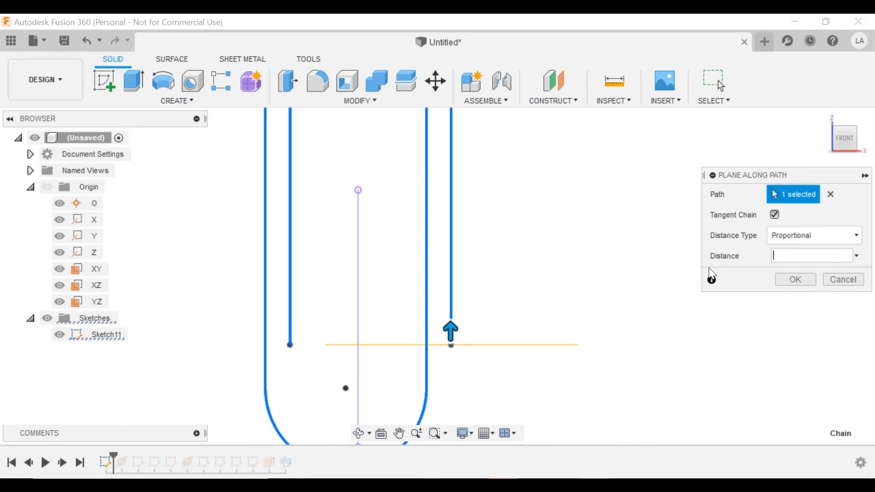
text(1)
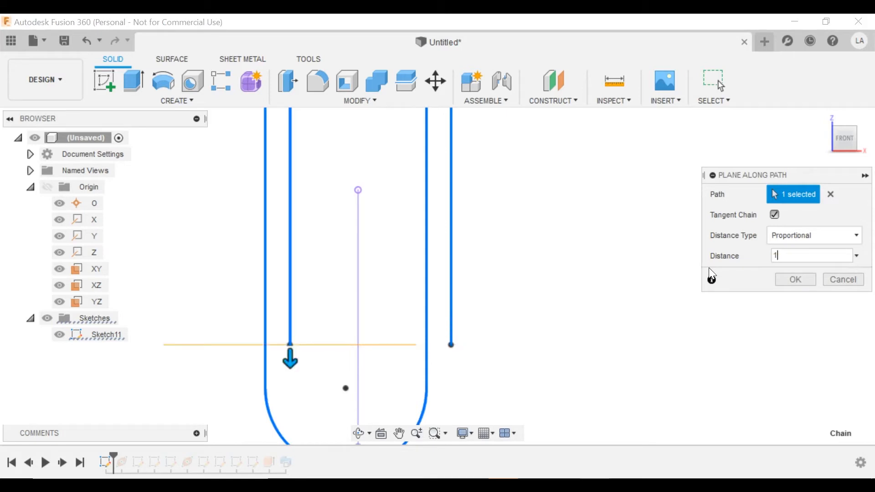
key(BackSpace)
text(0)
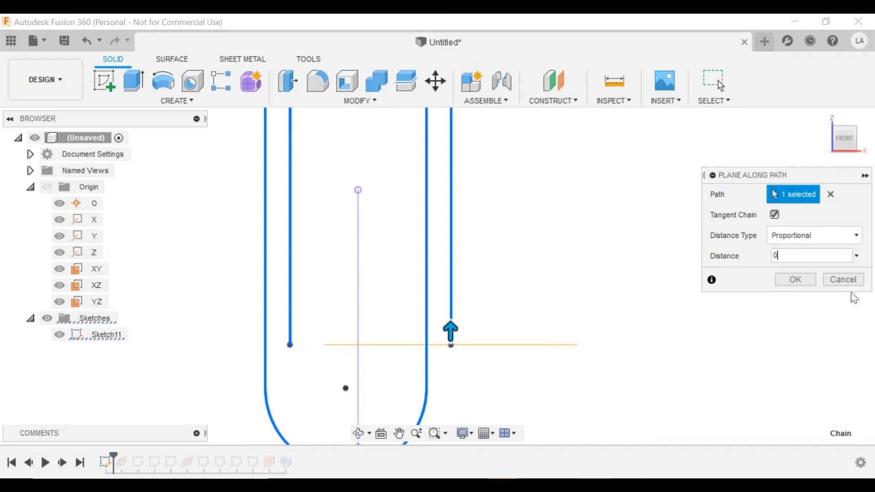
click(795, 280)
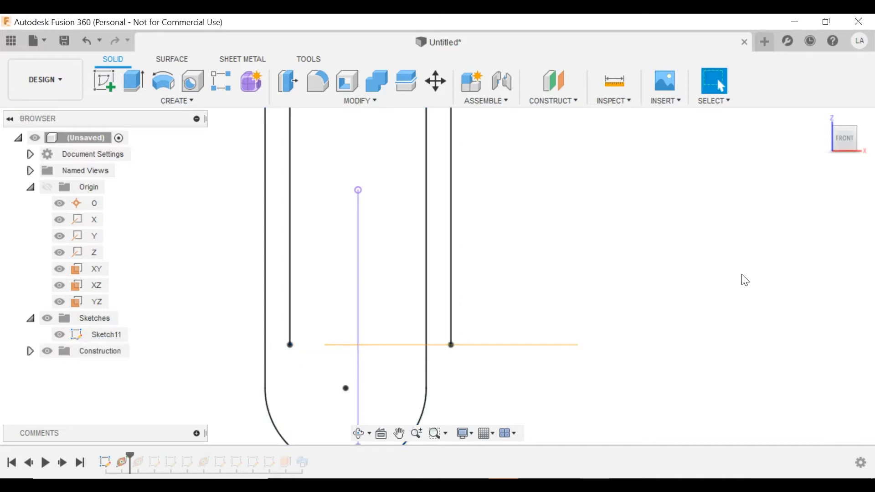
On Plane3, sketch a 1.5 mm diameter circle centred at the origin and finish the sketch.
mouse_move(614, 288)
shift+middle_down()
mouse_move(624, 239)
mouse_move(578, 209)
mouse_move(595, 332)
mouse_move(611, 271)
shift+middle_up()
click(575, 249)
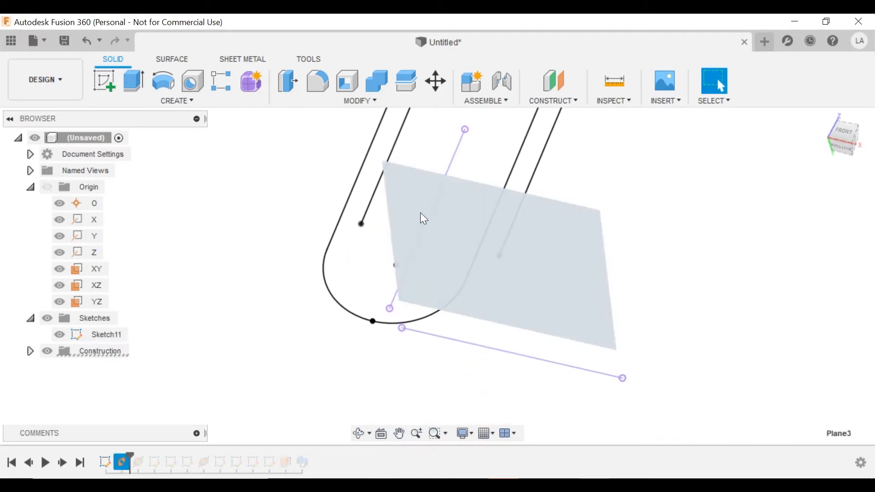
click(107, 78)
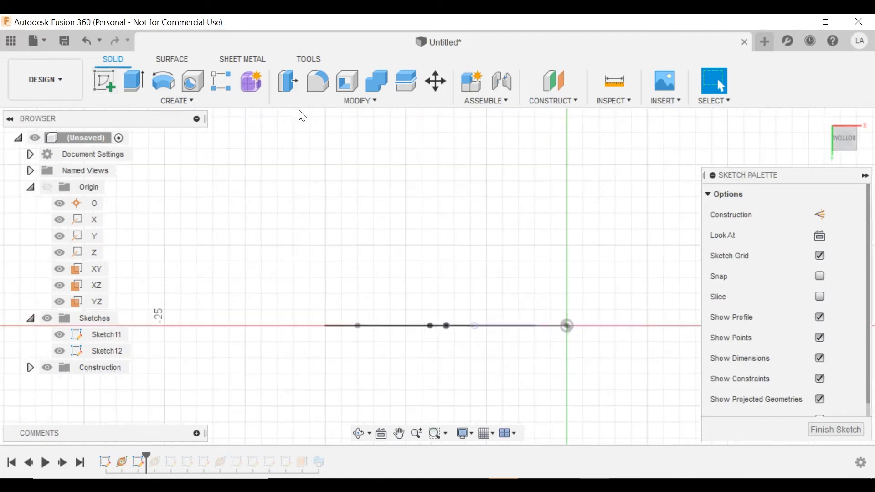
click(162, 82)
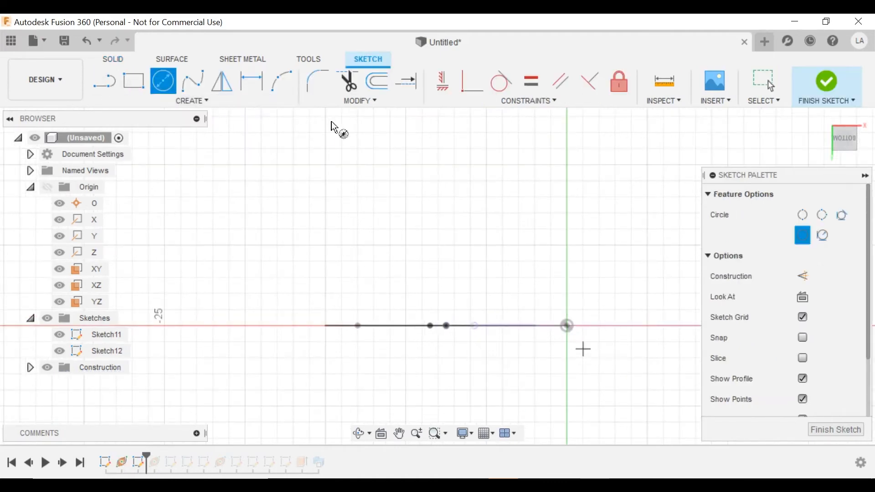
click(567, 325)
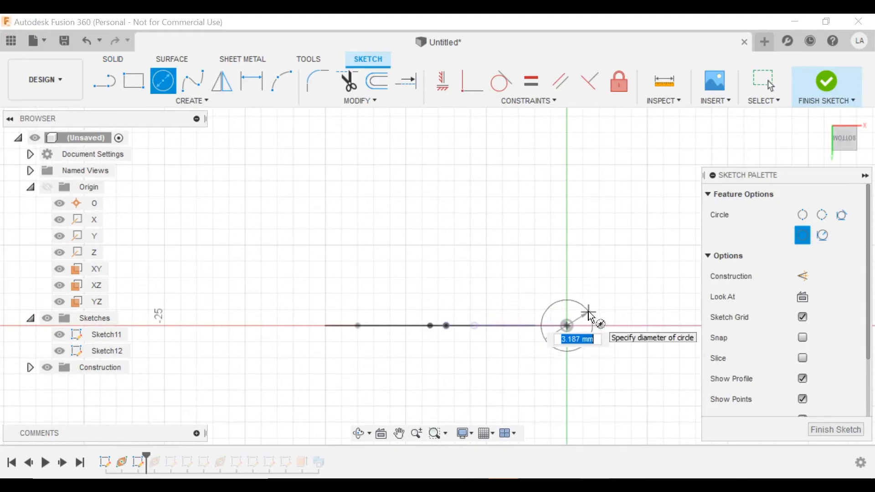
text(1.5)
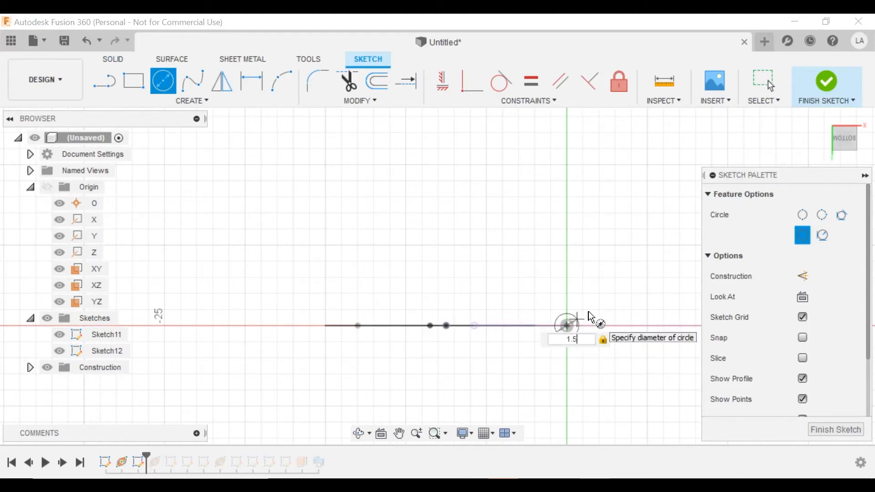
key(Return)
mouse_move(587, 315)
shift+middle_down()
mouse_move(615, 226)
mouse_move(590, 280)
mouse_move(502, 318)
shift+middle_up()
scroll(587, 275, down, 2)
click(831, 83)
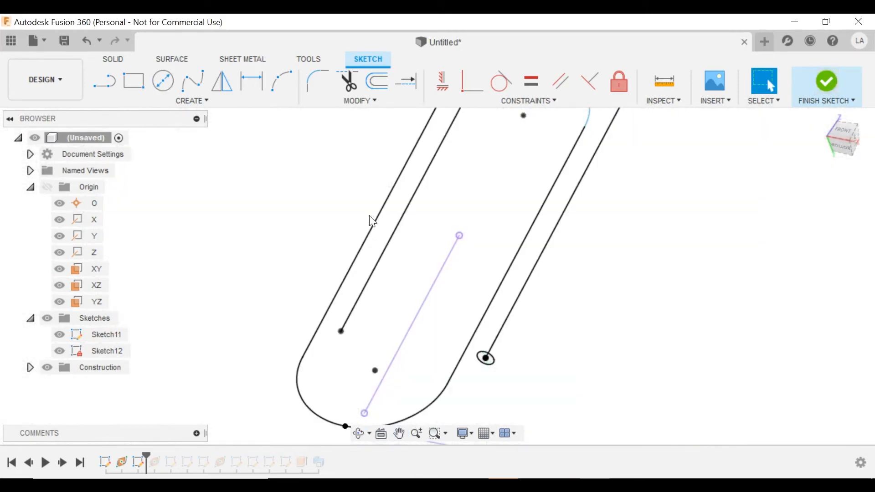
mouse_move(429, 228)
shift+middle_down()
mouse_move(451, 242)
mouse_move(428, 282)
mouse_move(367, 242)
mouse_move(346, 195)
mouse_move(307, 289)
mouse_move(301, 278)
shift+middle_up()
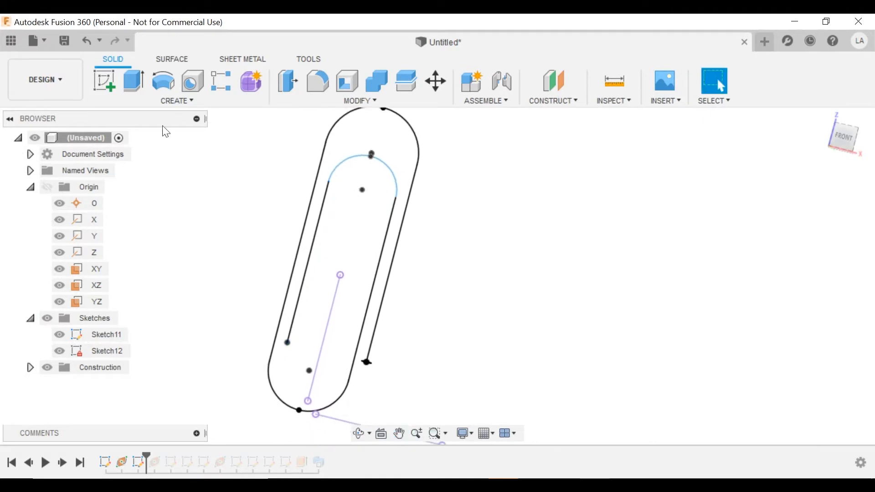
Set up a Single Path sweep with the 1.5 mm circle as profile and the paperclip outline as path.
click(170, 99)
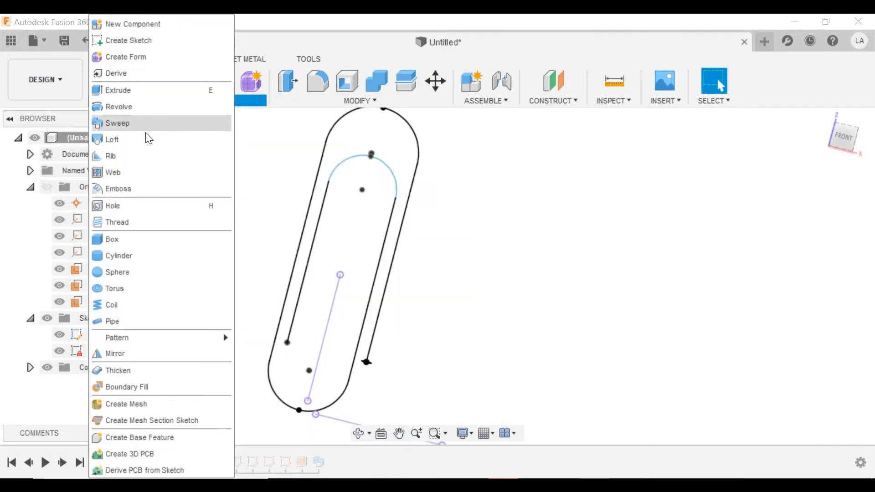
click(128, 124)
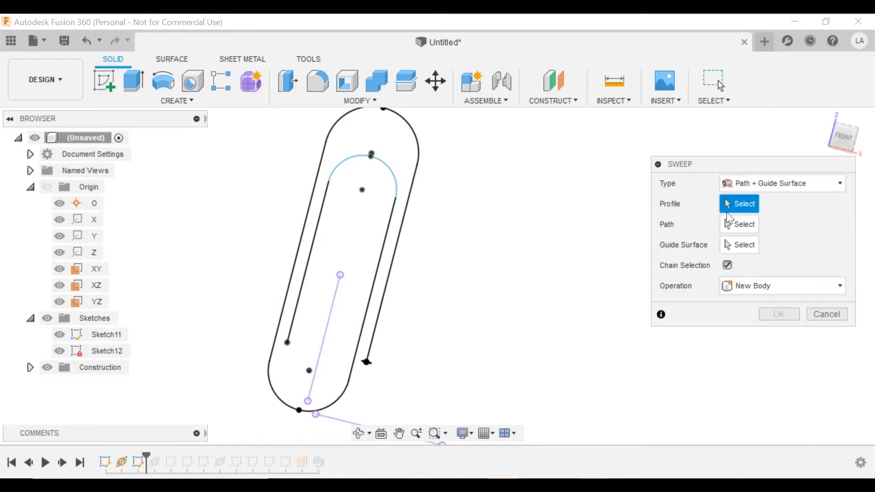
click(756, 180)
click(760, 200)
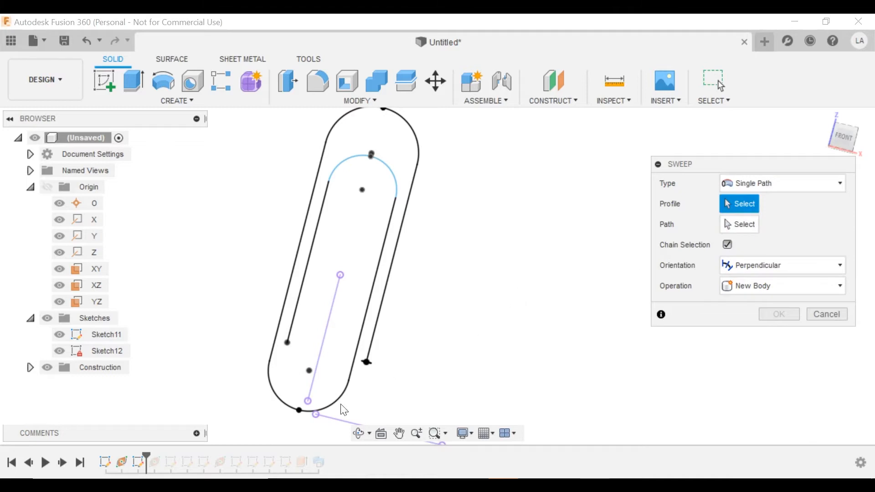
middle_drag(370, 365, 422, 279)
scroll(421, 280, up, 3)
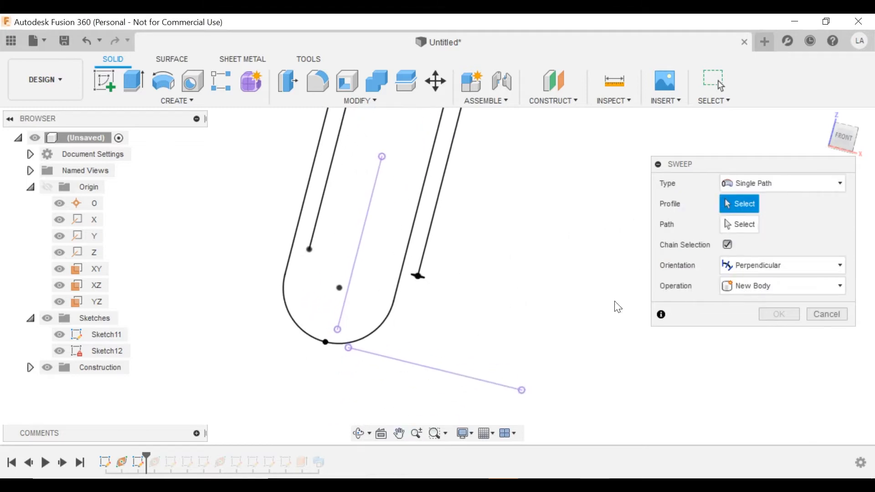
shift+middle_drag(479, 269, 450, 255)
scroll(427, 276, up, 3)
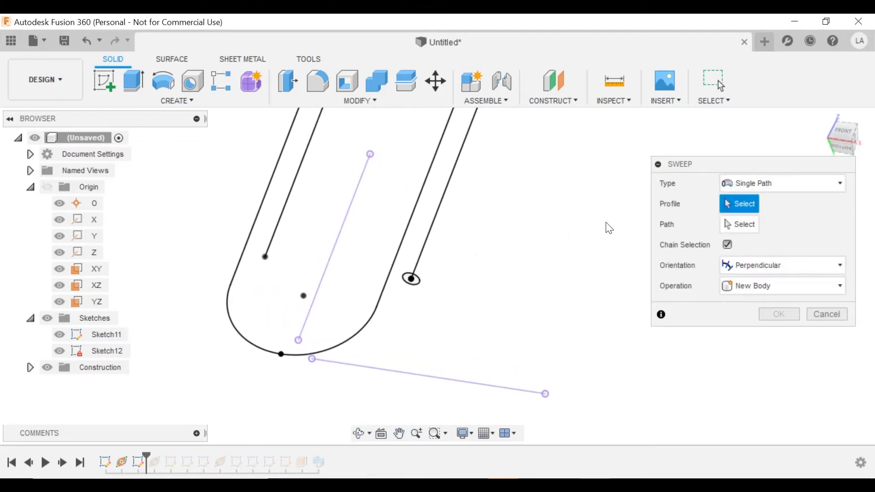
click(416, 283)
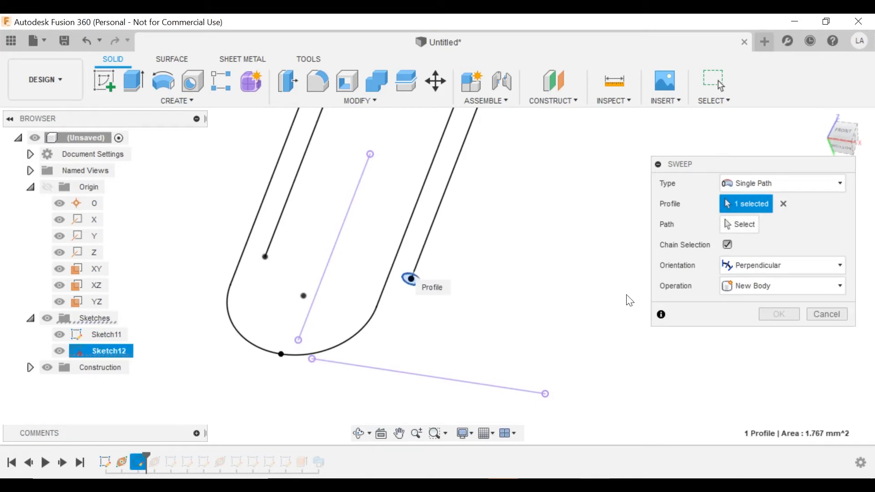
click(750, 225)
click(433, 246)
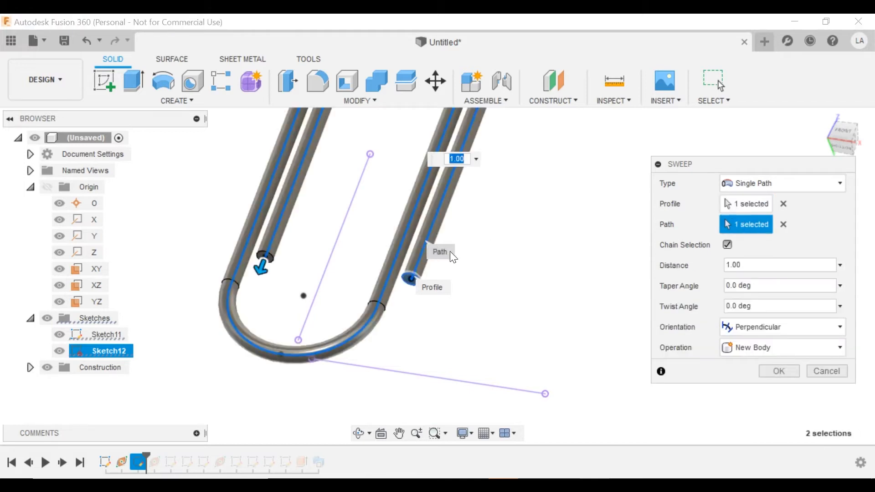
shift+middle_drag(472, 220, 369, 234)
scroll(413, 210, down, 2)
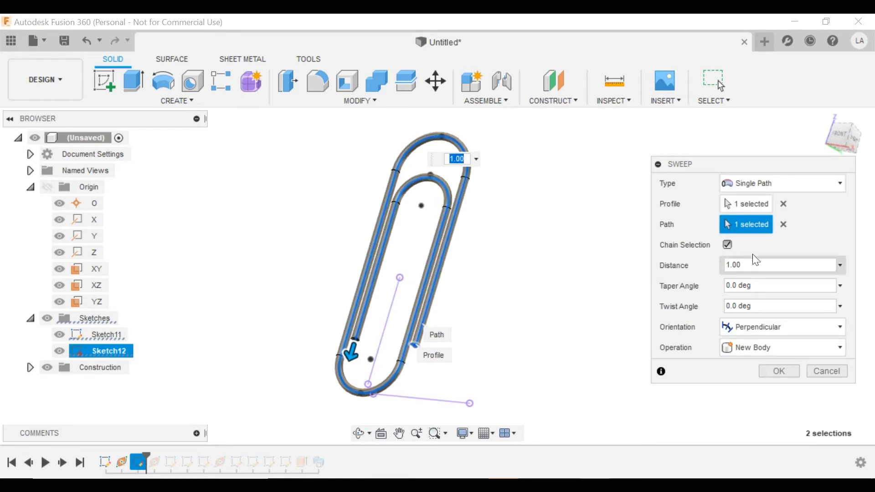
drag(747, 265, 670, 260)
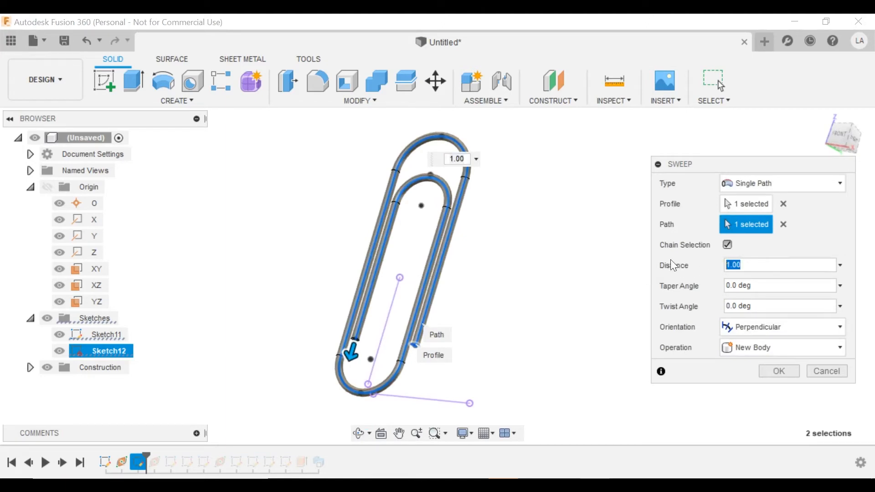
text(.5)
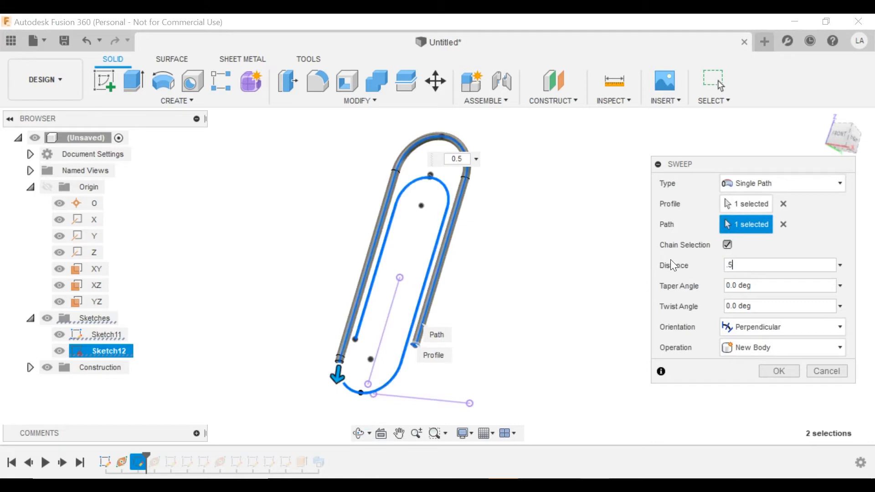
key(BackSpace)
text(75)
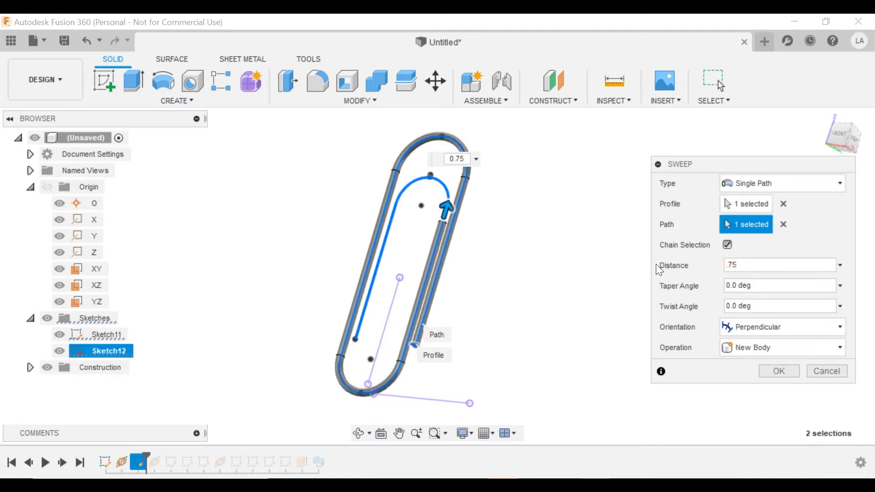
key(BackSpace)
key(BackSpace)
key(BackSpace)
text(1)
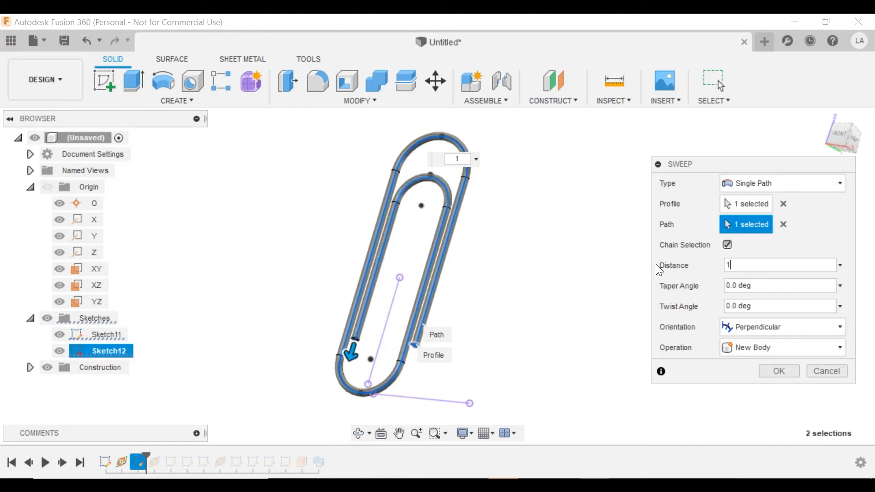
mouse_move(418, 319)
shift+middle_down()
mouse_move(466, 344)
mouse_move(444, 321)
shift+middle_up()
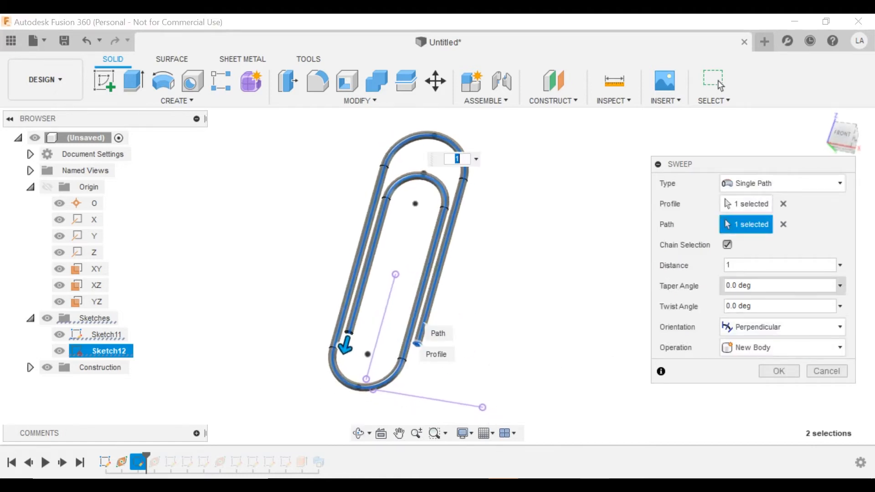
drag(753, 286, 721, 288)
text(.5)
scroll(351, 326, up, 3)
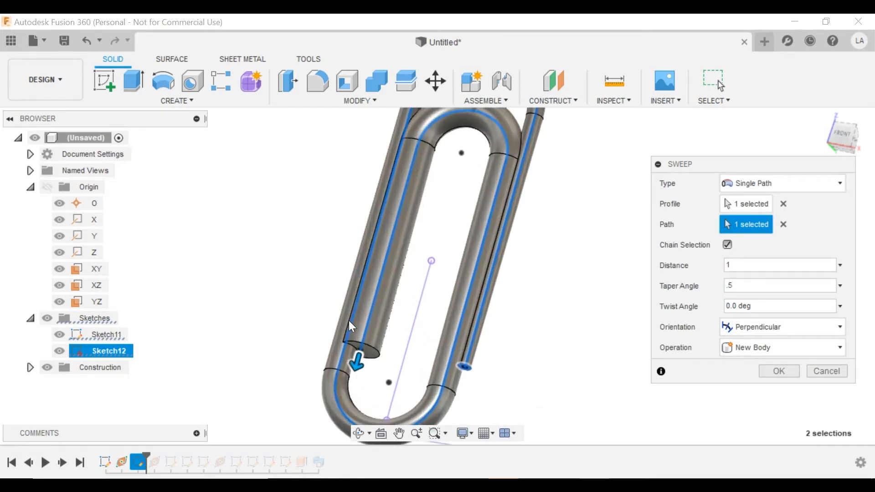
scroll(383, 362, down, 3)
shift+middle_drag(401, 313, 371, 344)
click(731, 285)
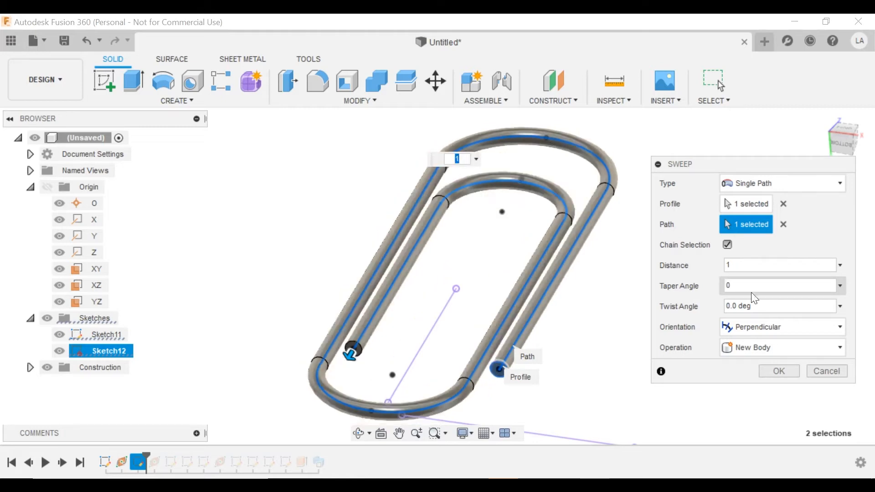
click(743, 307)
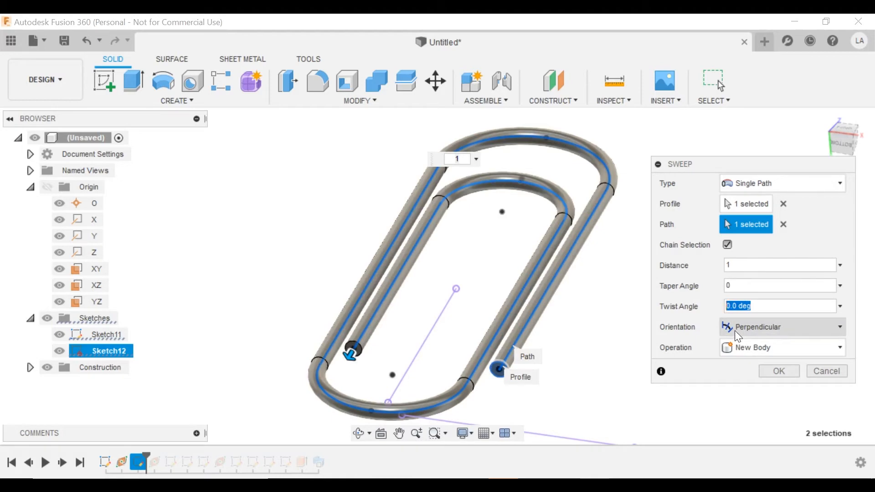
Make Plane3 visible and start a new sketch on it near the wire's end circle.
scroll(487, 377, up, 2)
middle_drag(492, 375, 469, 323)
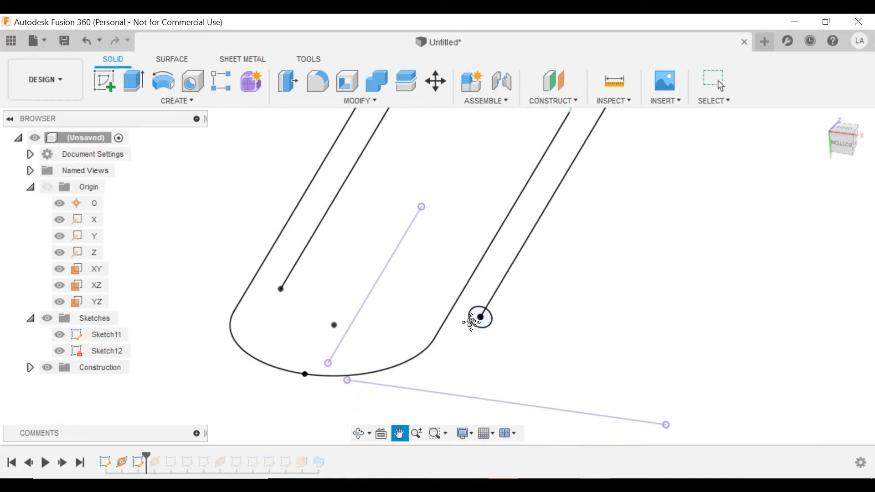
scroll(481, 321, up, 3)
scroll(279, 362, down, 3)
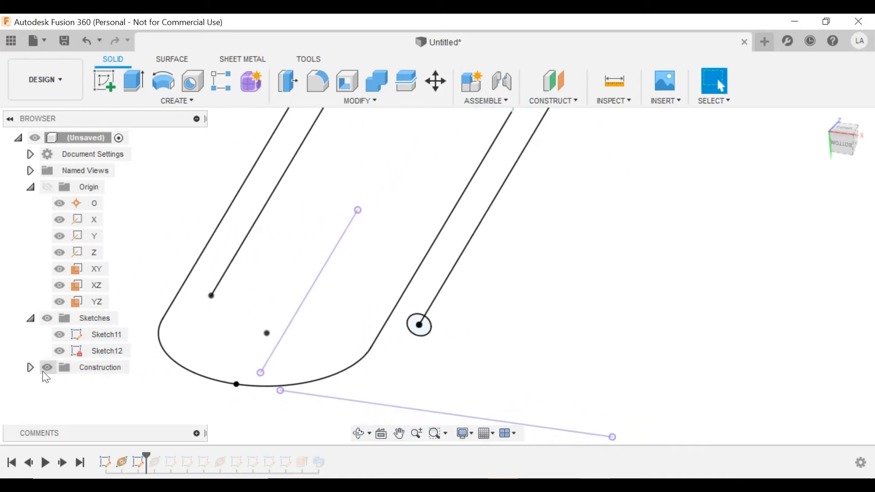
click(29, 368)
click(60, 384)
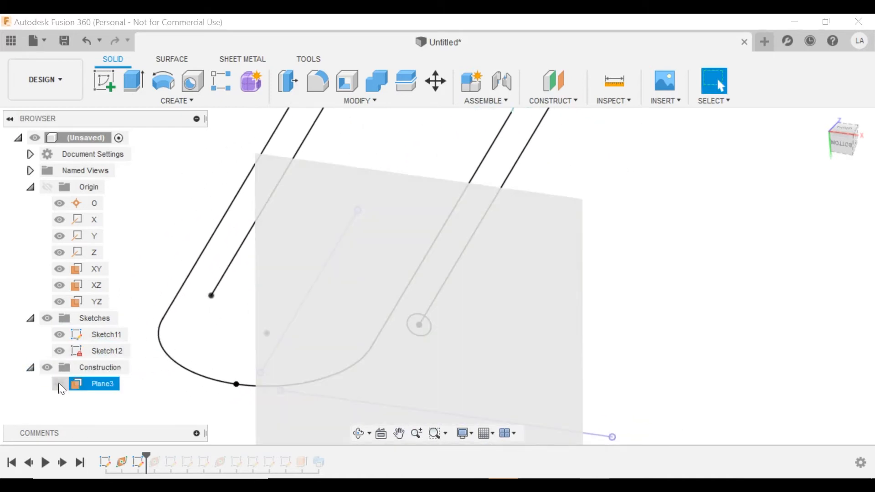
scroll(618, 263, down, 2)
click(554, 266)
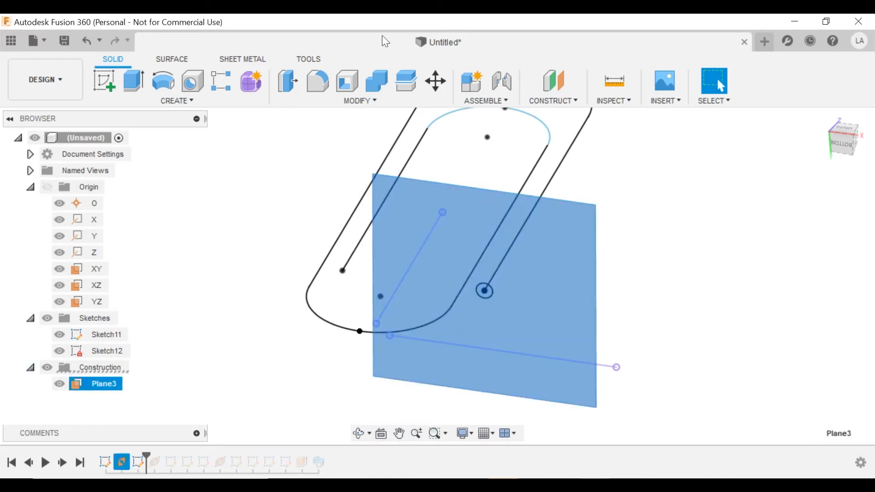
click(106, 75)
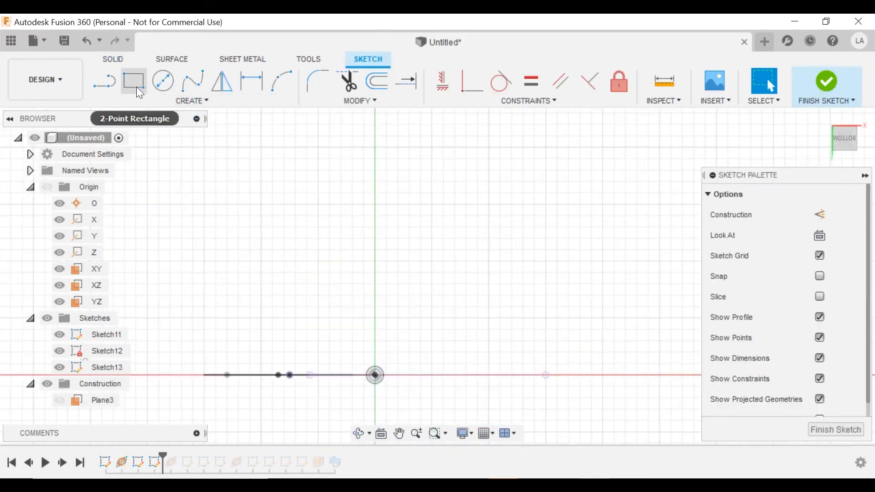
Draw a small two-point rectangle square around the end circle.
click(135, 84)
scroll(367, 377, up, 1)
scroll(370, 373, up, 2)
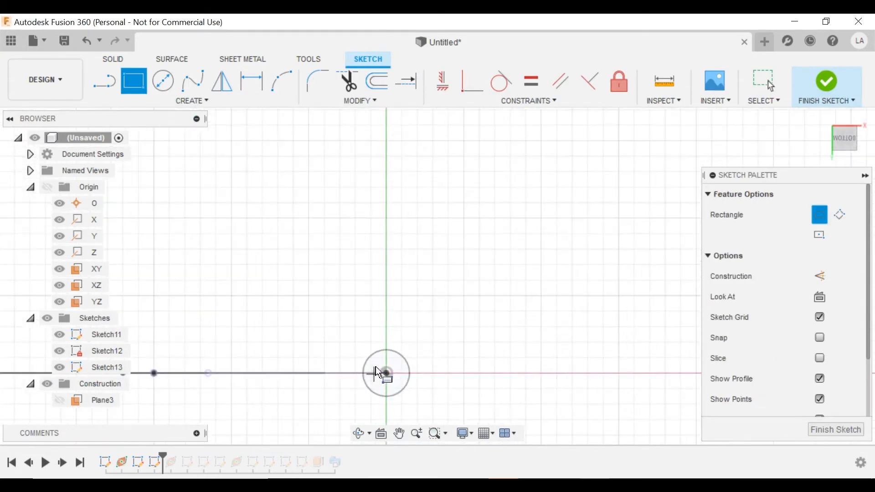
click(362, 335)
click(414, 397)
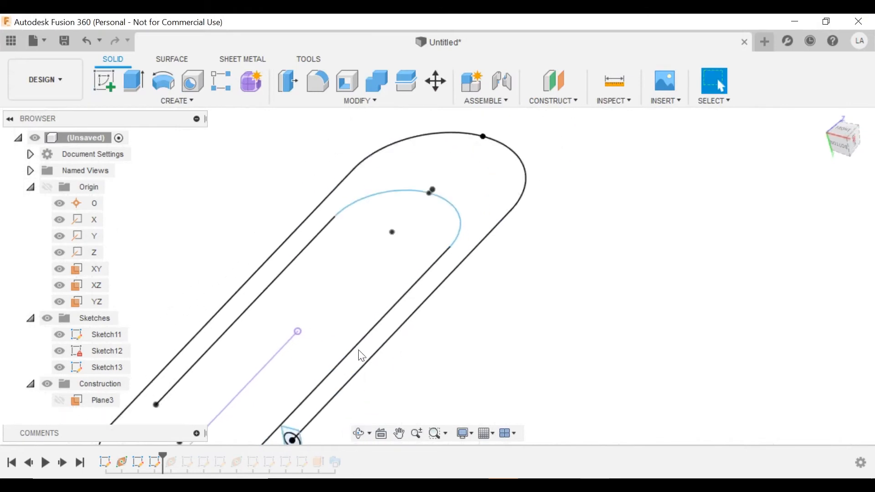
Start a sweep using the square as profile and the paperclip wire as path.
middle_drag(338, 397, 450, 191)
scroll(413, 238, up, 4)
middle_drag(412, 238, 391, 281)
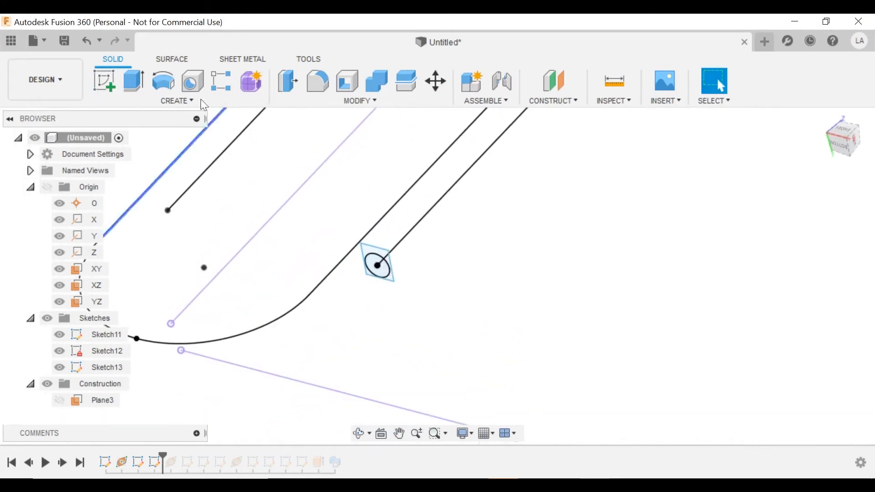
click(179, 102)
click(114, 121)
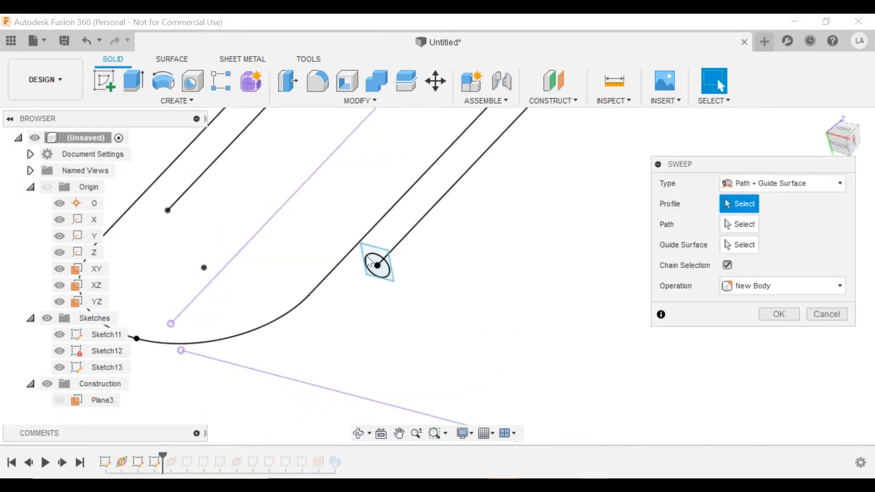
scroll(369, 262, up, 1)
click(370, 263)
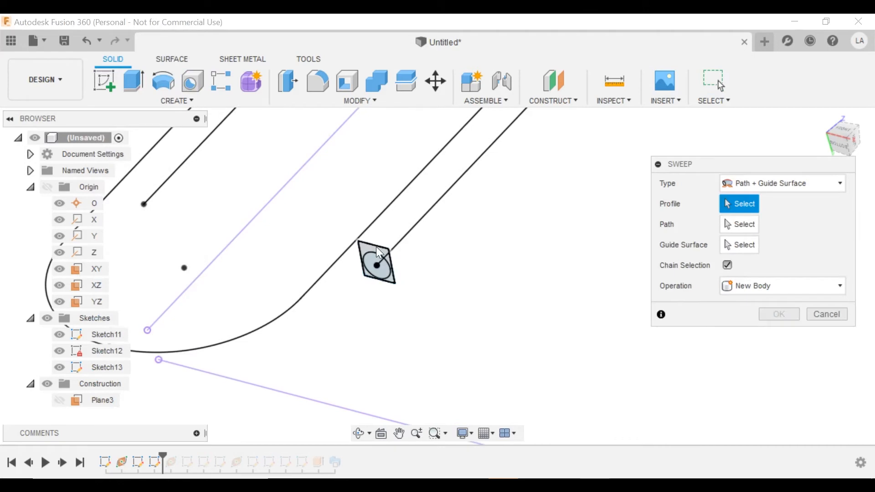
click(740, 224)
click(453, 160)
scroll(423, 225, down, 2)
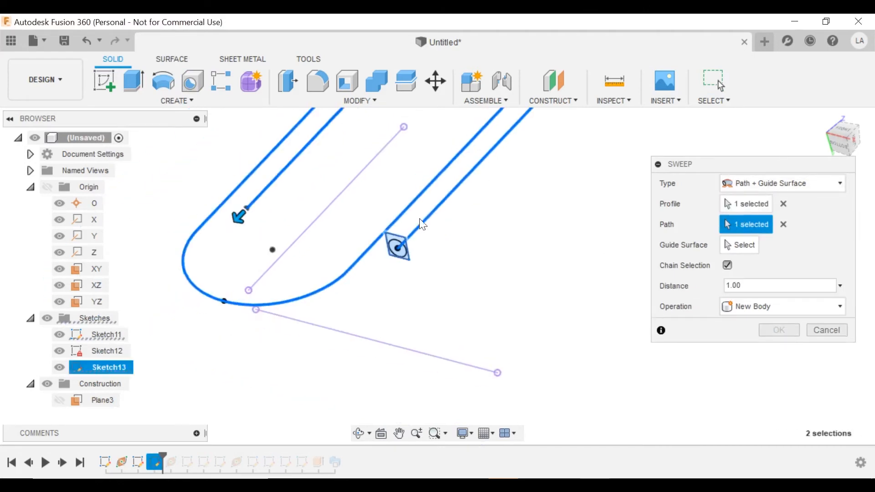
shift+middle_drag(279, 225, 310, 244)
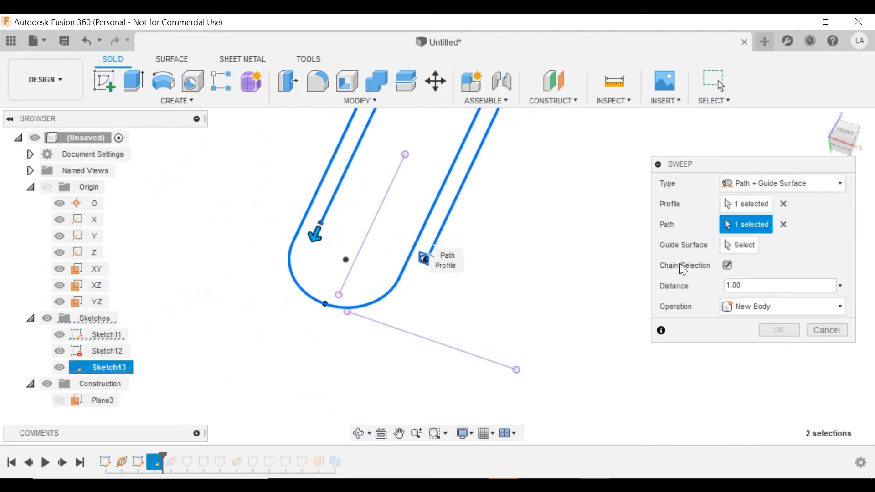
Set the sweep type to Single Path.
click(784, 181)
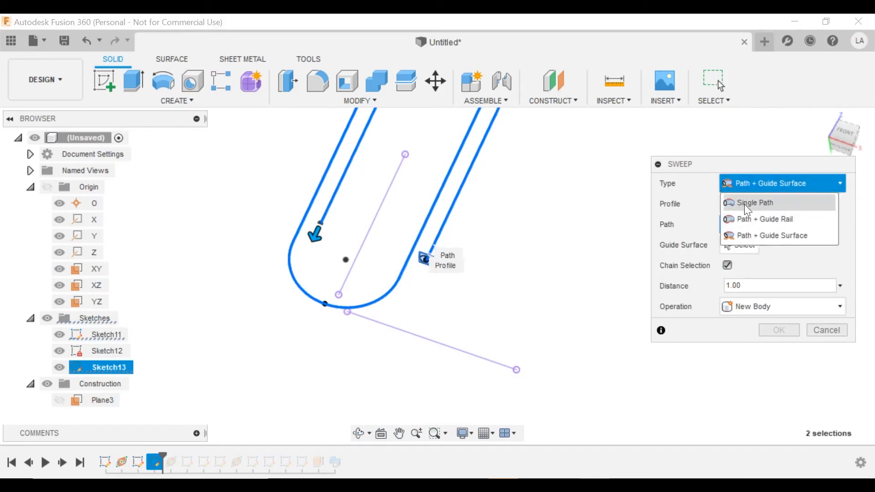
click(744, 204)
shift+middle_drag(520, 276, 505, 260)
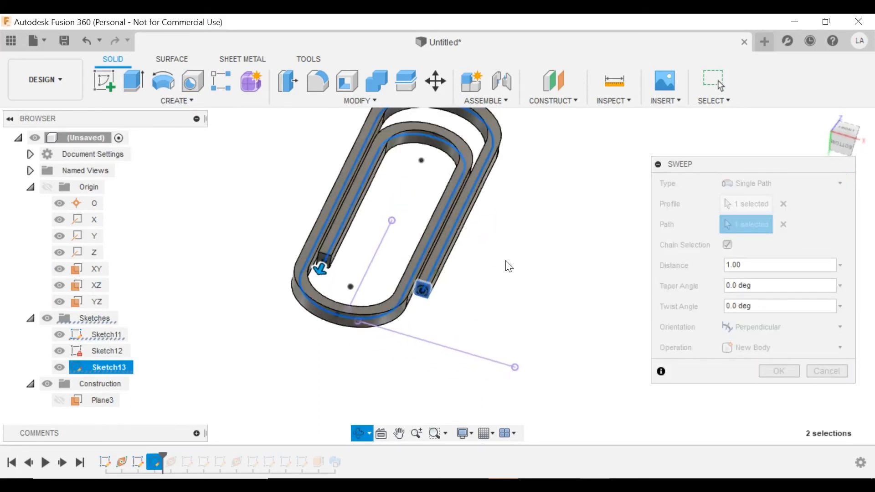
scroll(427, 281, up, 3)
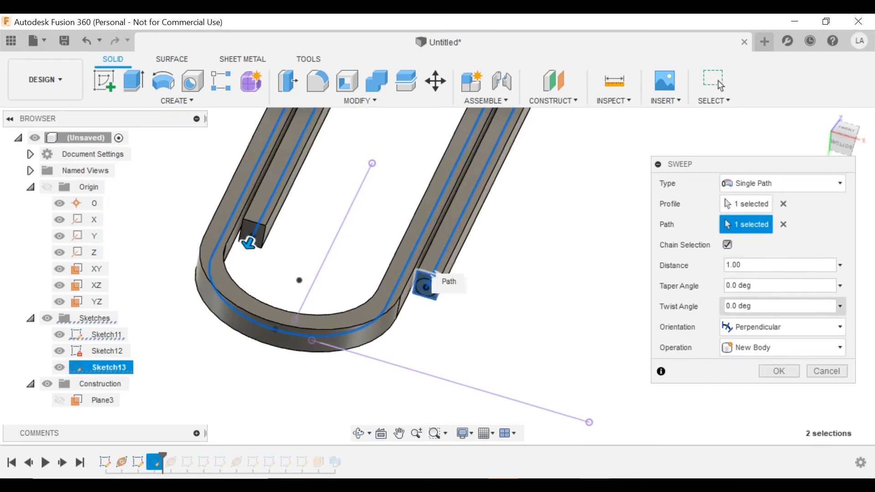
Set the sweep's twist angle to 50 and inspect the twisted band.
click(775, 306)
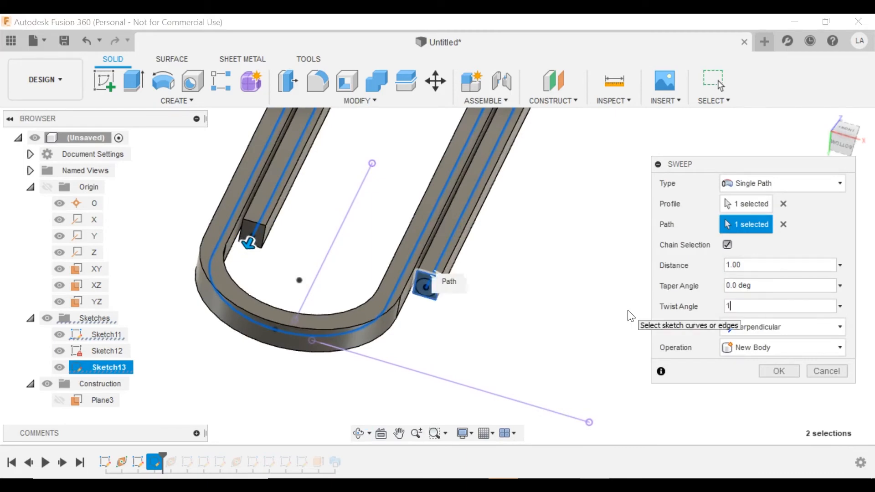
key(Return)
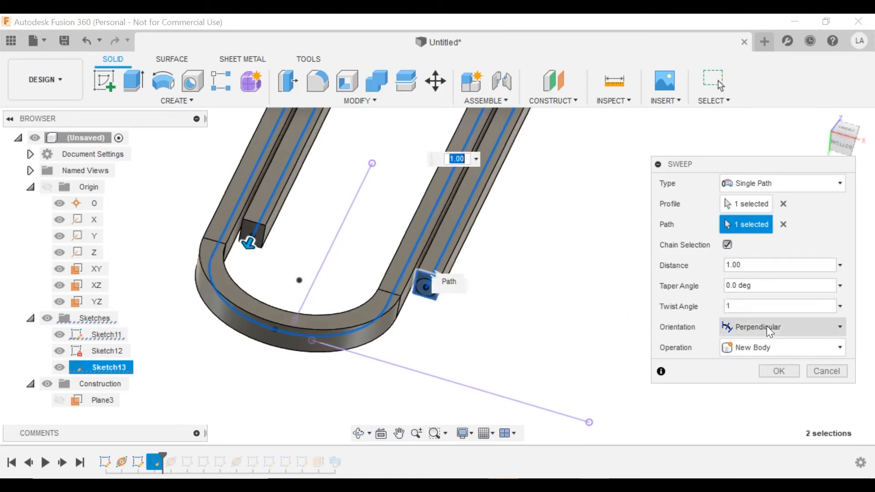
click(729, 307)
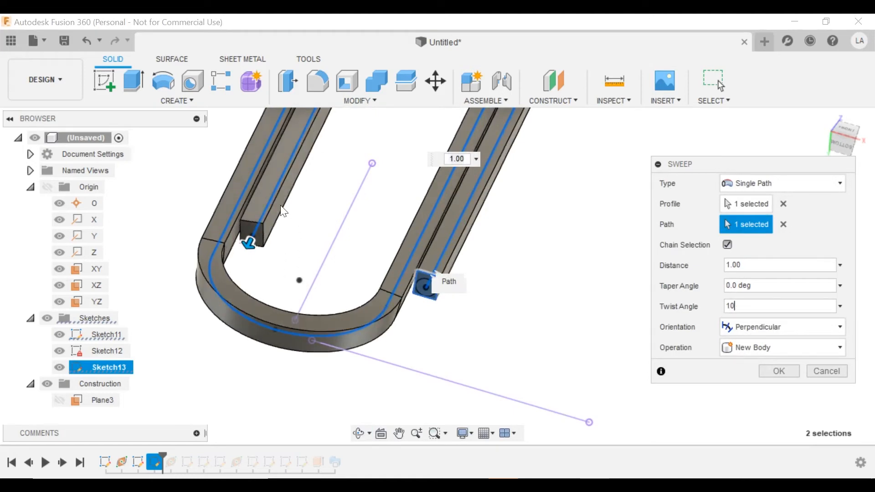
shift+middle_drag(284, 211, 256, 199)
scroll(255, 200, up, 4)
middle_drag(326, 263, 295, 288)
click(727, 306)
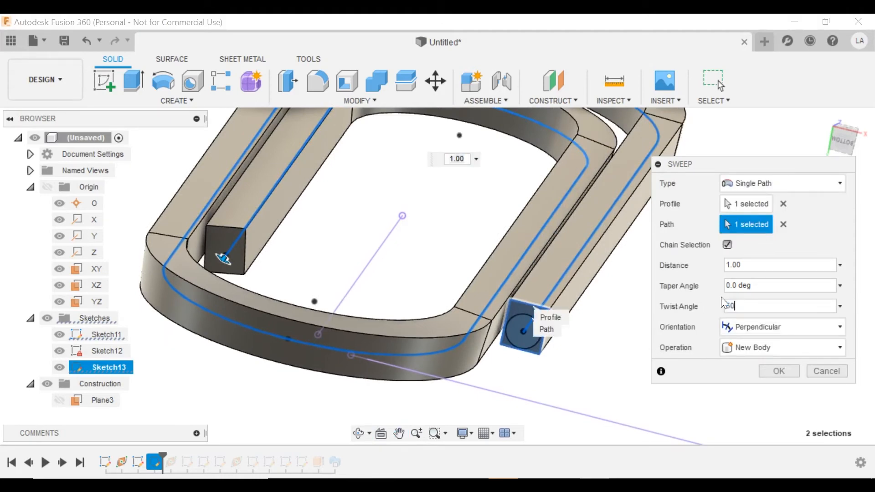
text(50)
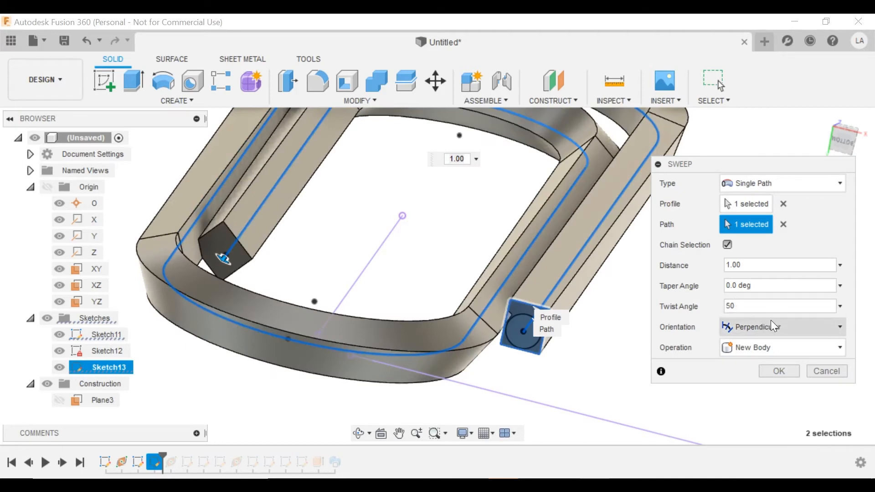
shift+middle_drag(224, 259, 257, 250)
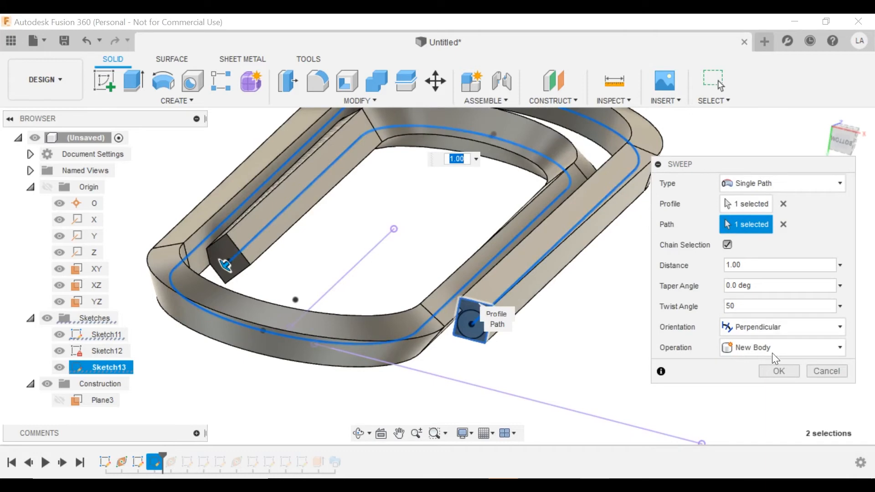
Cancel the square sweep, hide Sketch13, and start a Single Path sweep of the circle along the loop.
click(827, 371)
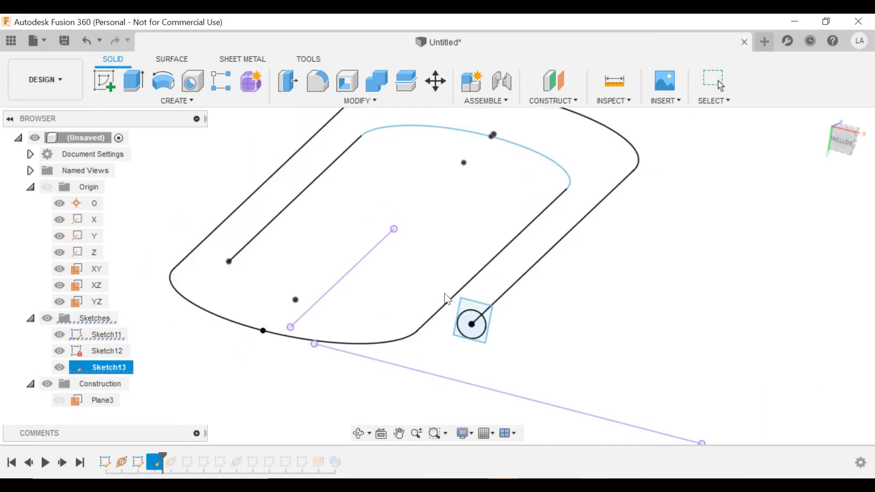
click(60, 367)
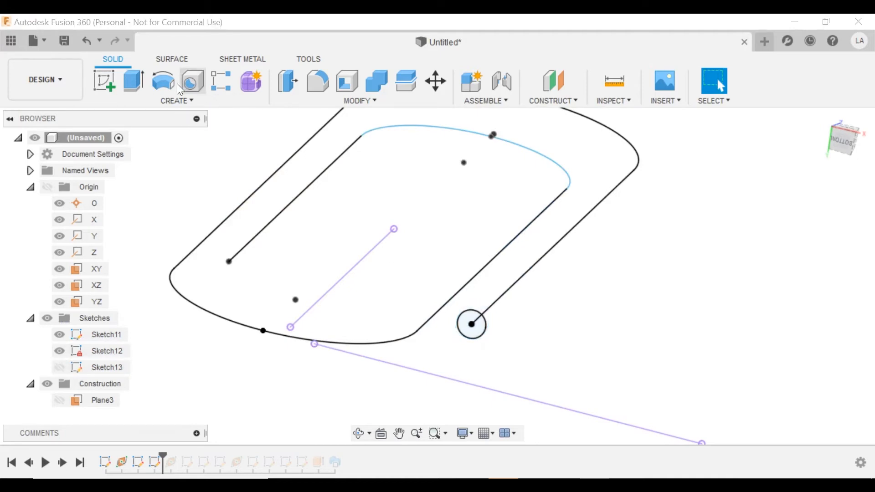
click(177, 98)
click(143, 139)
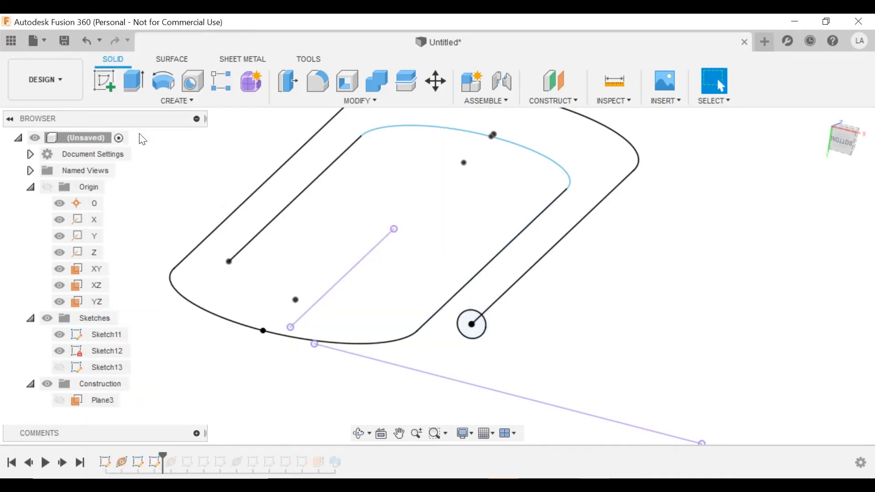
click(724, 187)
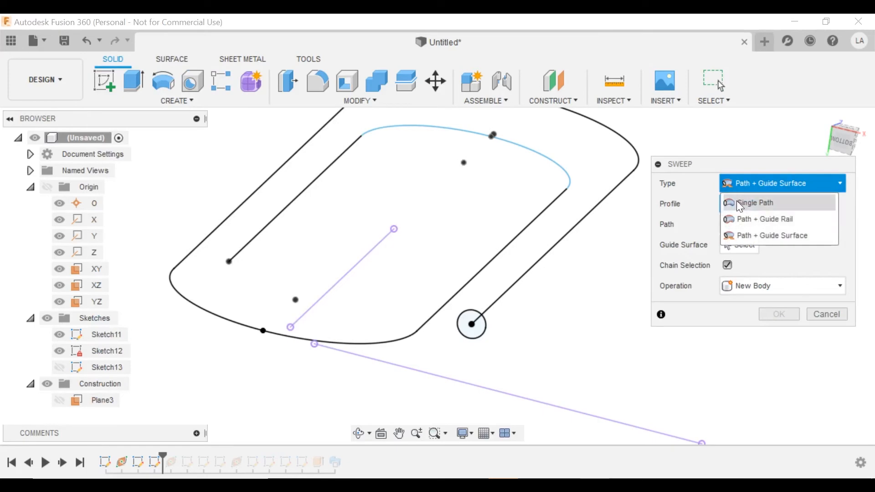
click(741, 201)
click(474, 326)
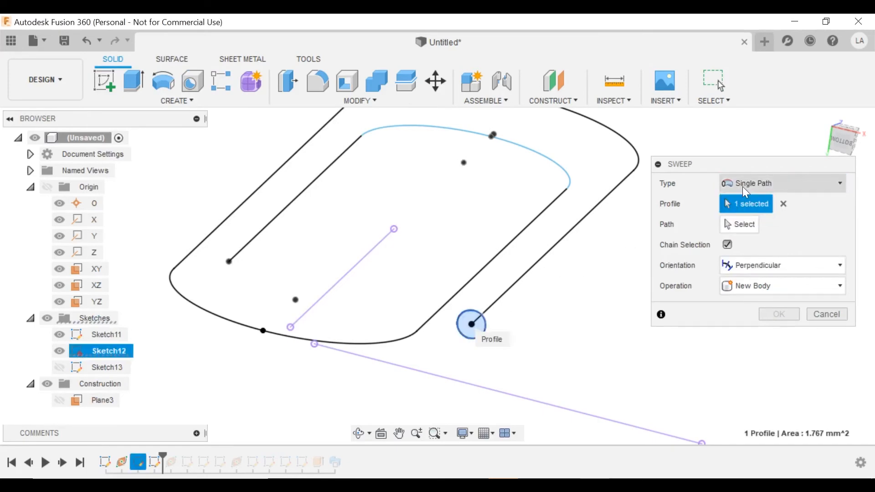
click(536, 261)
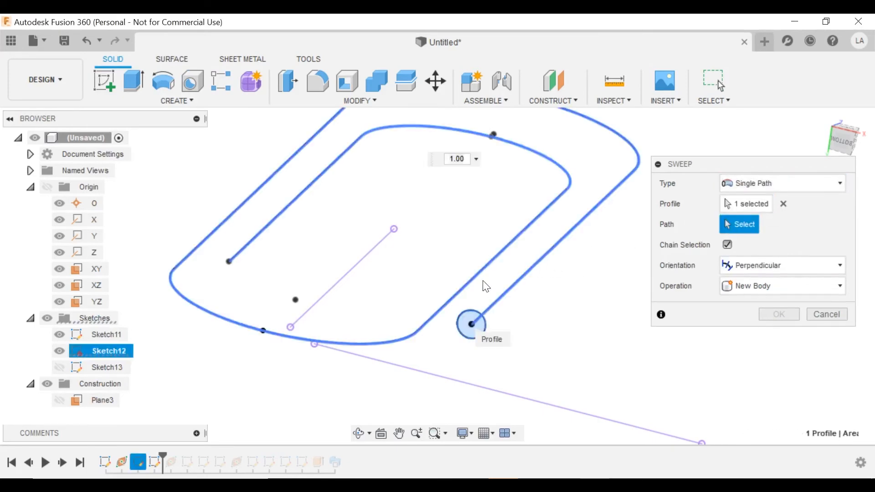
Set the sweep orientation to Parallel.
scroll(432, 251, down, 1)
shift+middle_drag(434, 252, 452, 297)
scroll(461, 243, down, 1)
middle_drag(461, 242, 449, 167)
scroll(449, 168, up, 1)
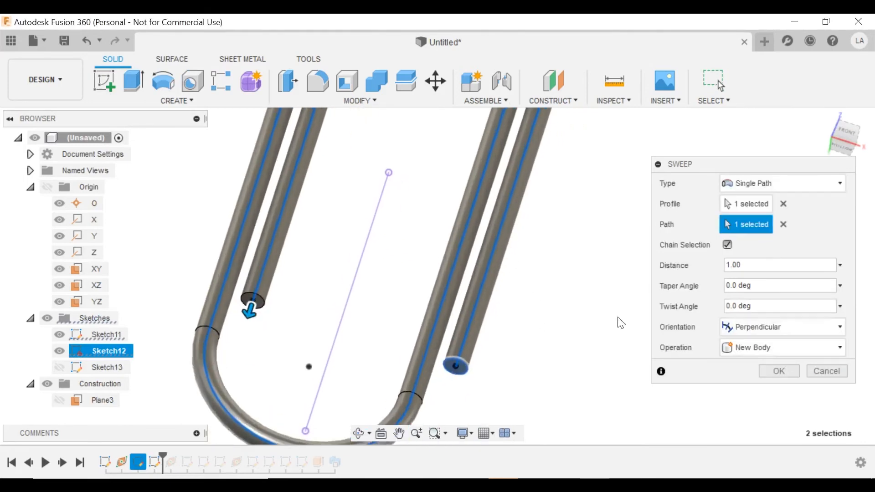
click(744, 331)
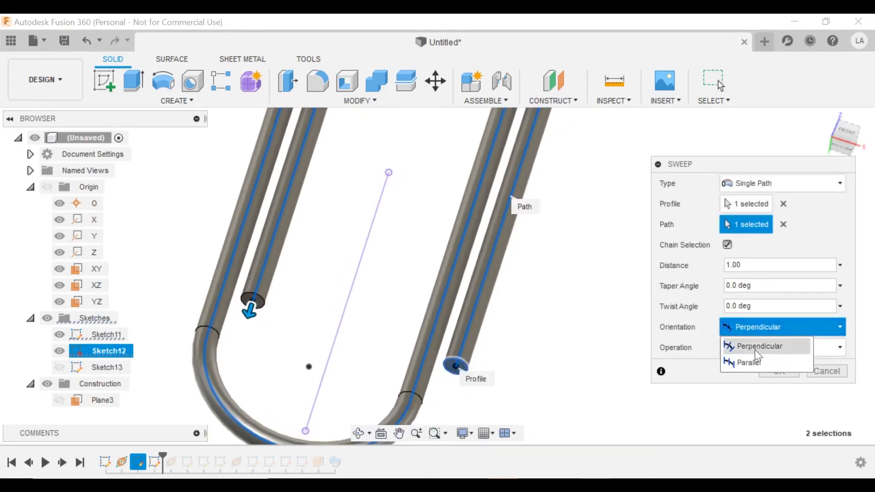
scroll(501, 328, up, 2)
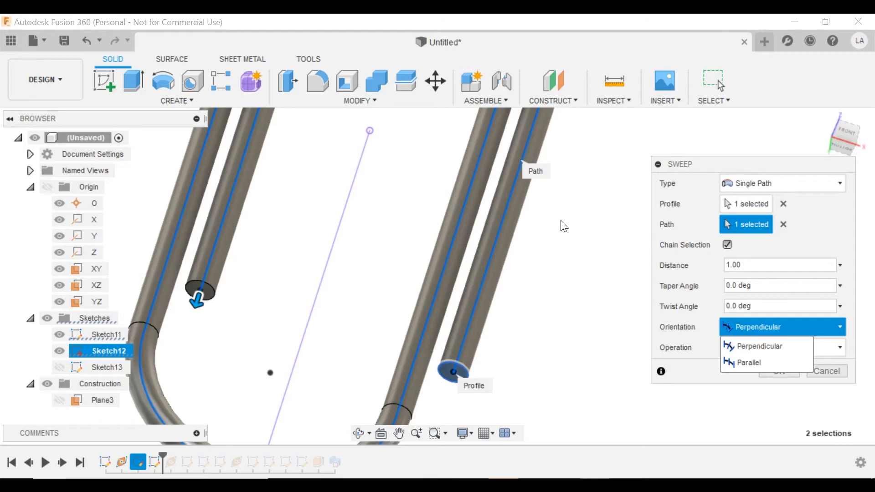
click(740, 367)
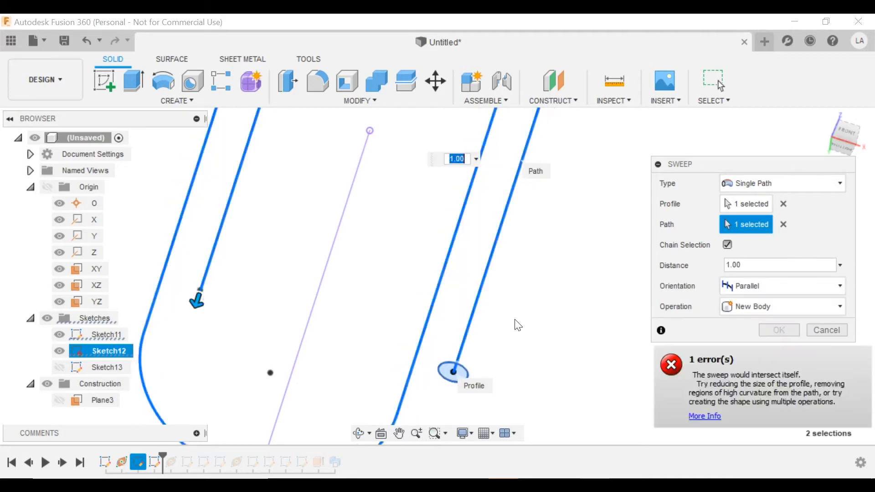
Review the self-intersection error against the front view of the loop, then dismiss it.
scroll(492, 323, down, 5)
scroll(453, 321, up, 5)
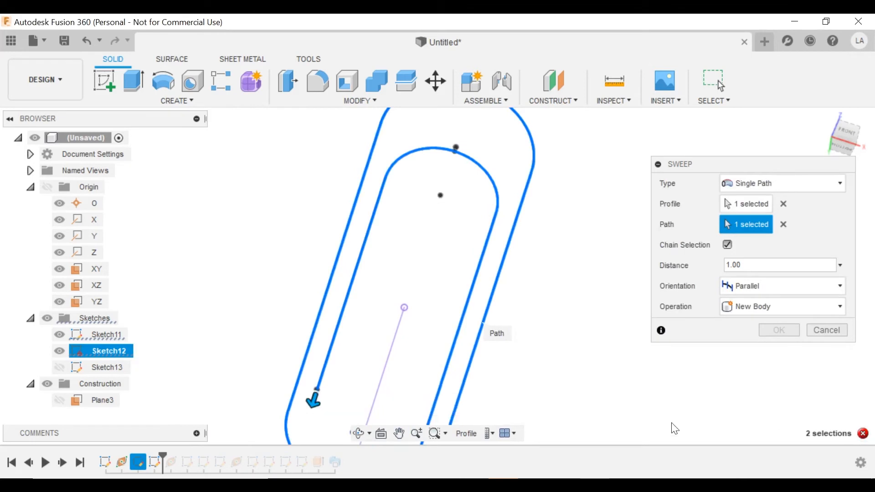
click(862, 434)
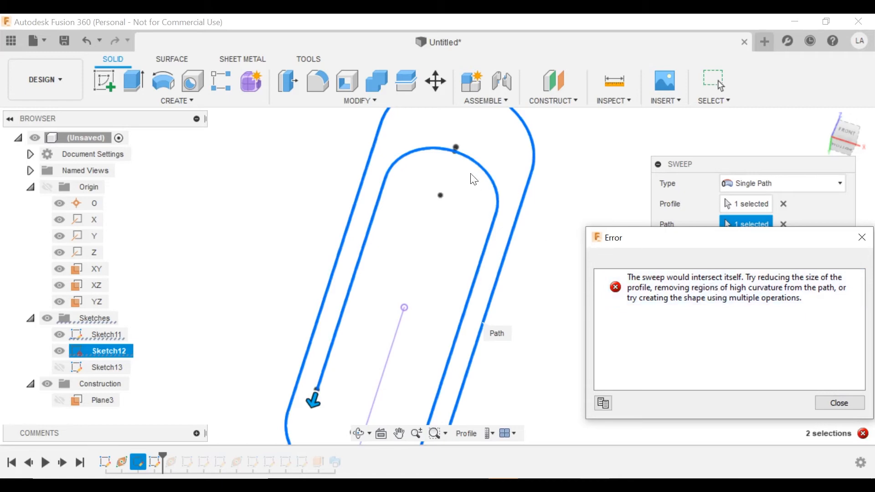
scroll(471, 177, down, 2)
middle_drag(474, 192, 482, 212)
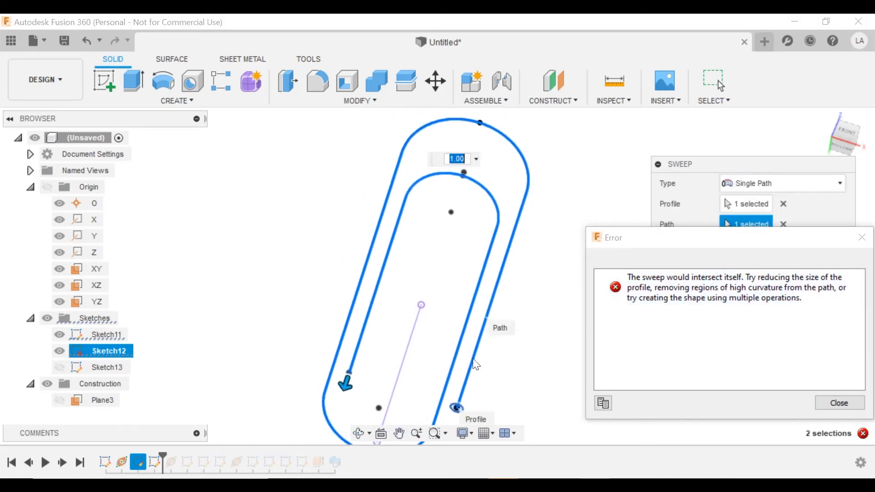
click(848, 139)
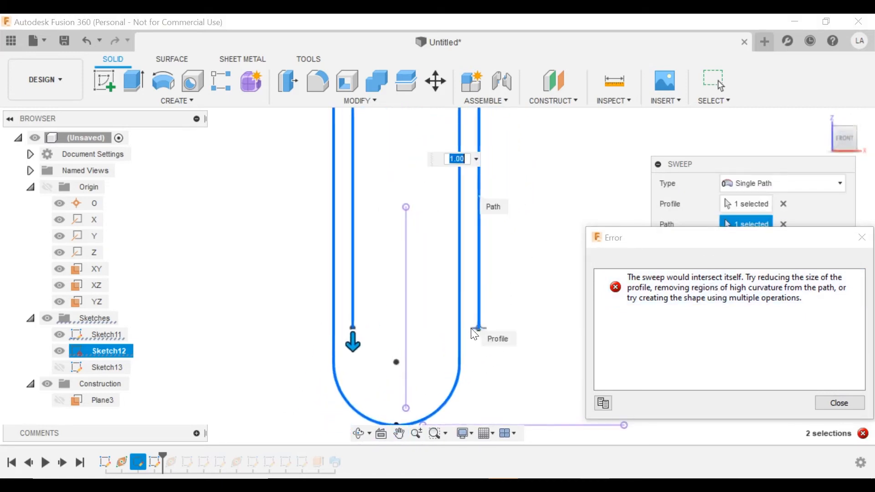
scroll(473, 332, up, 3)
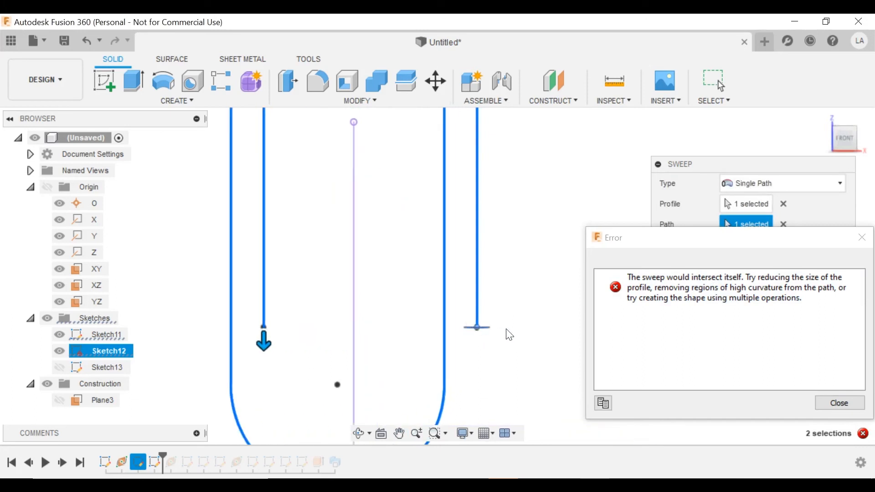
scroll(489, 332, down, 1)
mouse_move(480, 330)
middle_down()
mouse_move(501, 449)
mouse_move(499, 437)
middle_up()
middle_drag(499, 230, 513, 304)
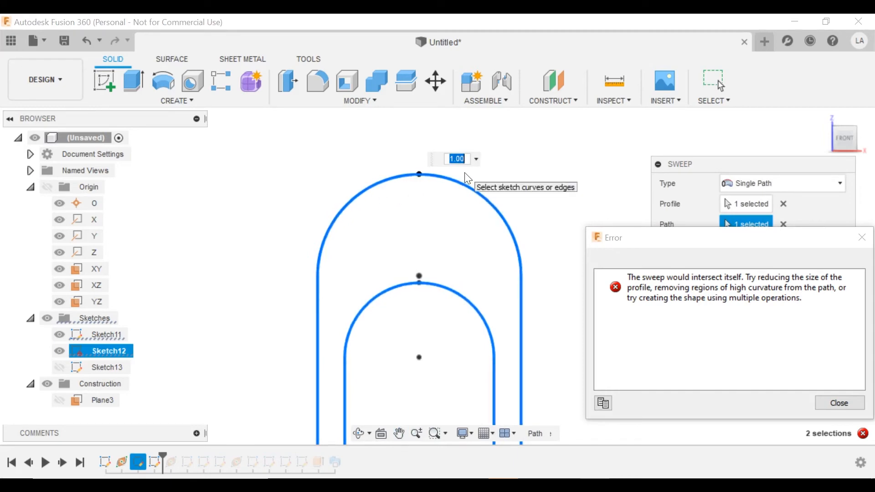
scroll(410, 219, down, 3)
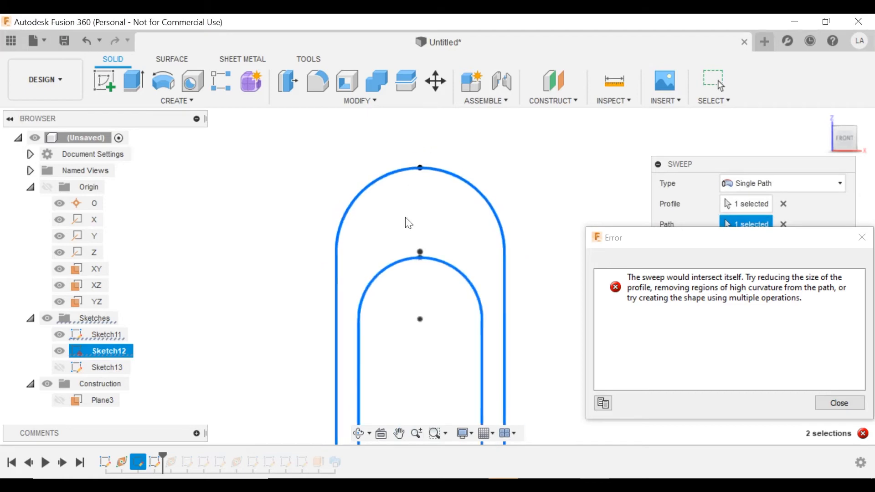
mouse_move(499, 254)
middle_down()
mouse_move(519, 164)
mouse_move(513, 127)
middle_up()
click(830, 402)
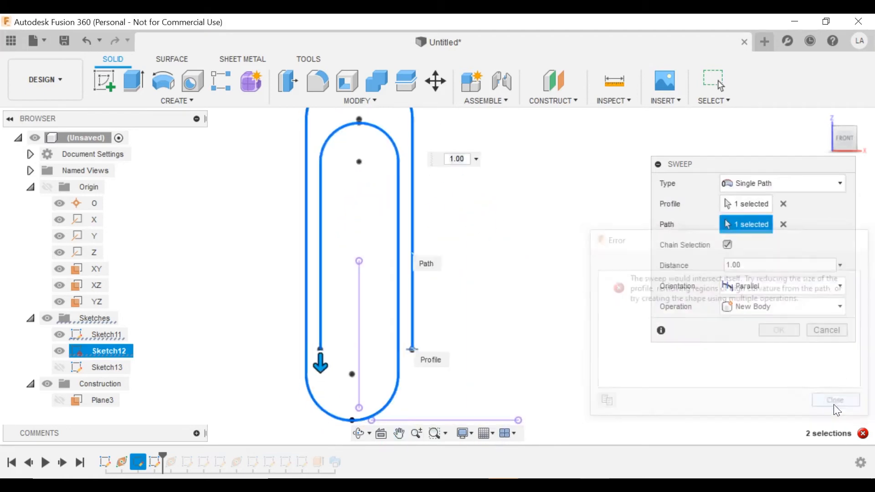
Switch orientation to Perpendicular and confirm, creating the solid paperclip wire body.
click(747, 288)
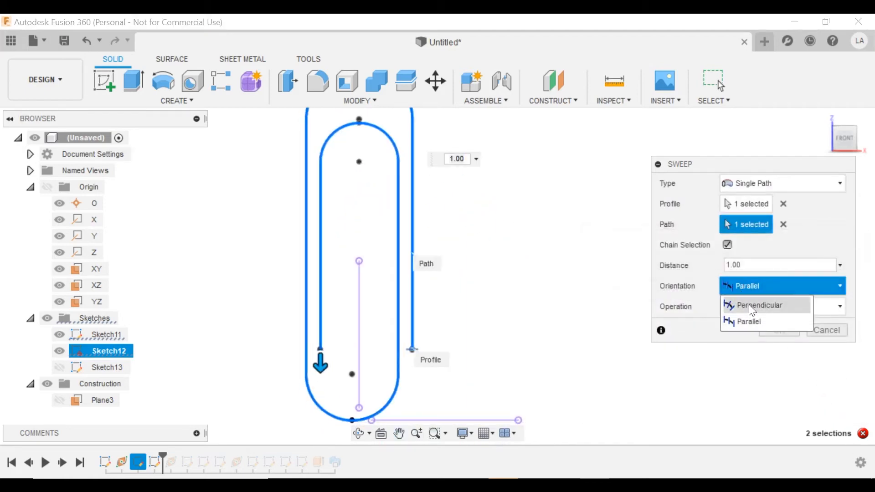
click(749, 306)
shift+middle_drag(478, 303, 433, 292)
scroll(419, 289, up, 2)
key(Return)
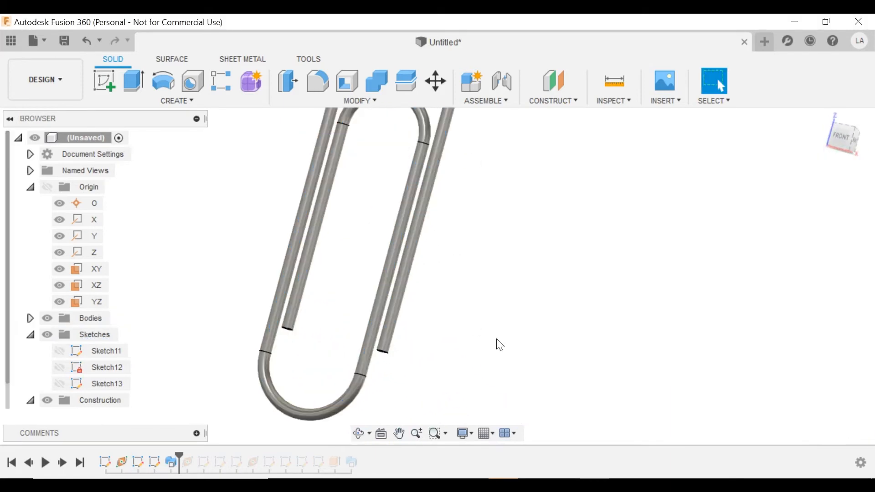
scroll(500, 345, down, 2)
shift+middle_drag(500, 345, 410, 258)
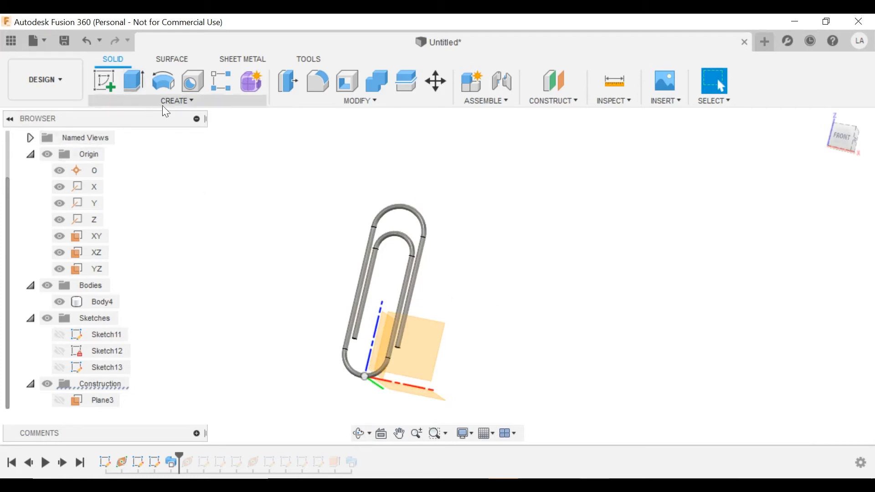
Hide the paperclip body and start a new sketch on the XZ plane.
click(59, 301)
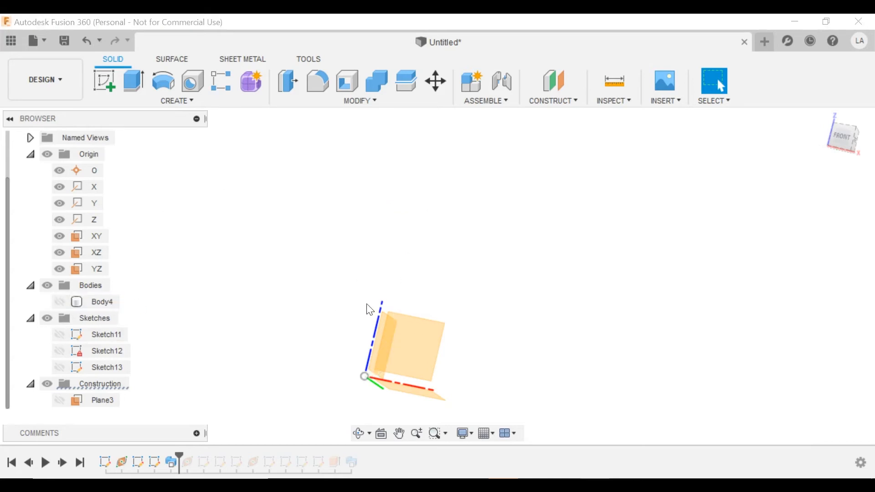
middle_drag(367, 307, 400, 276)
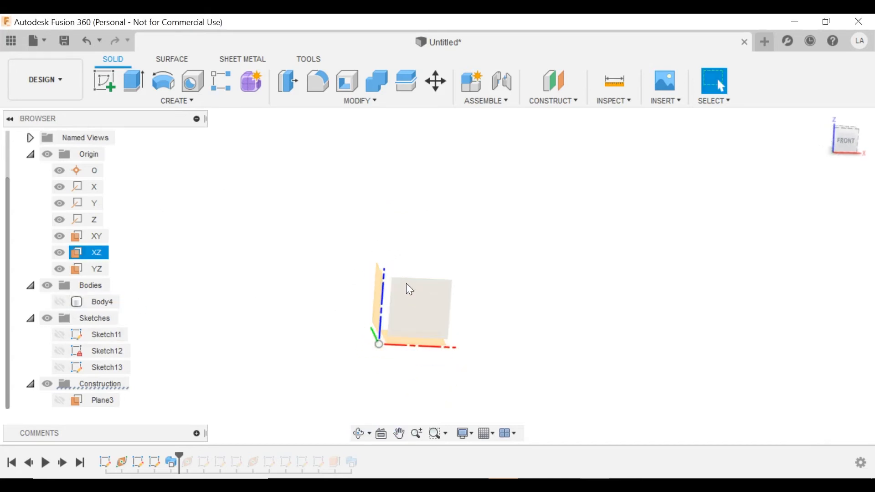
click(403, 291)
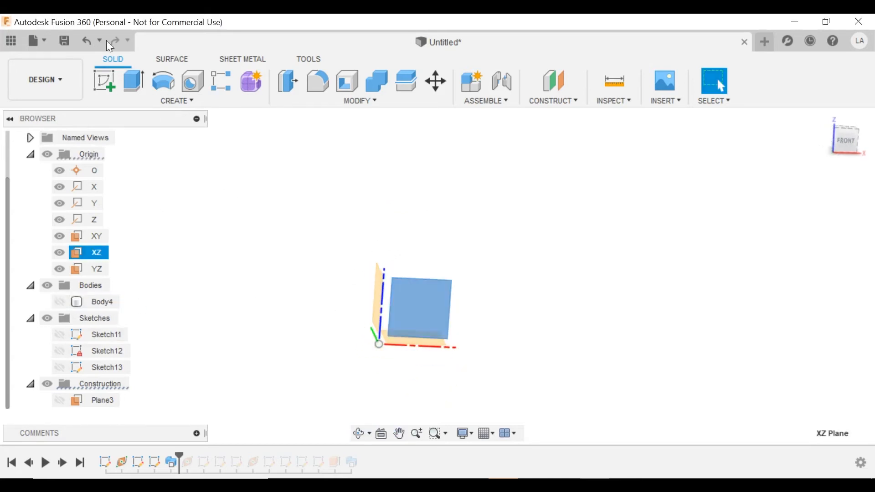
click(107, 74)
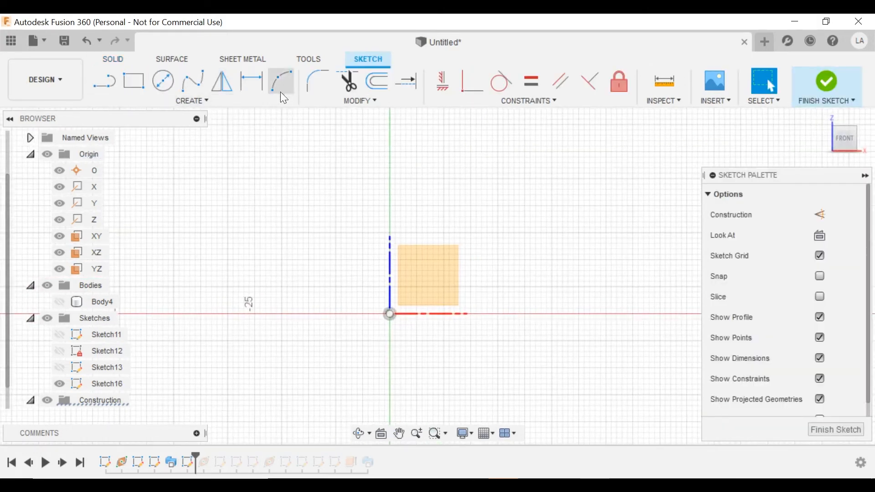
Draw an arc from the upper left down to just right of the origin.
click(282, 90)
click(323, 171)
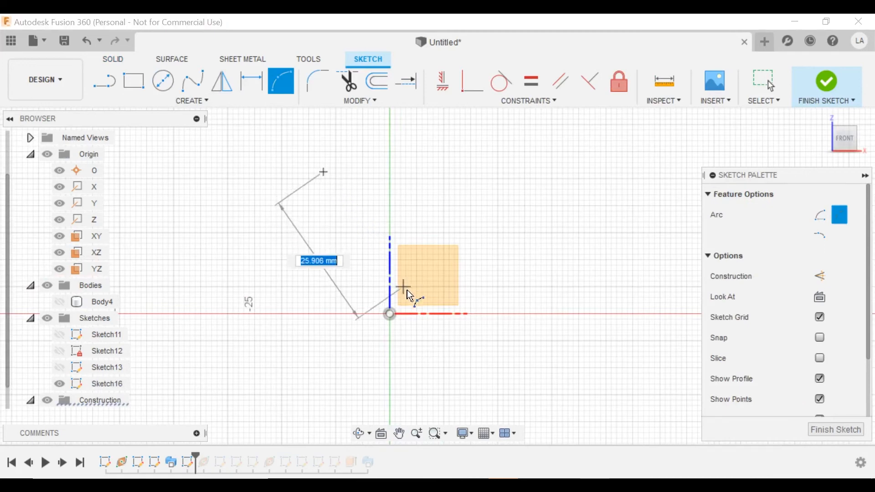
click(405, 306)
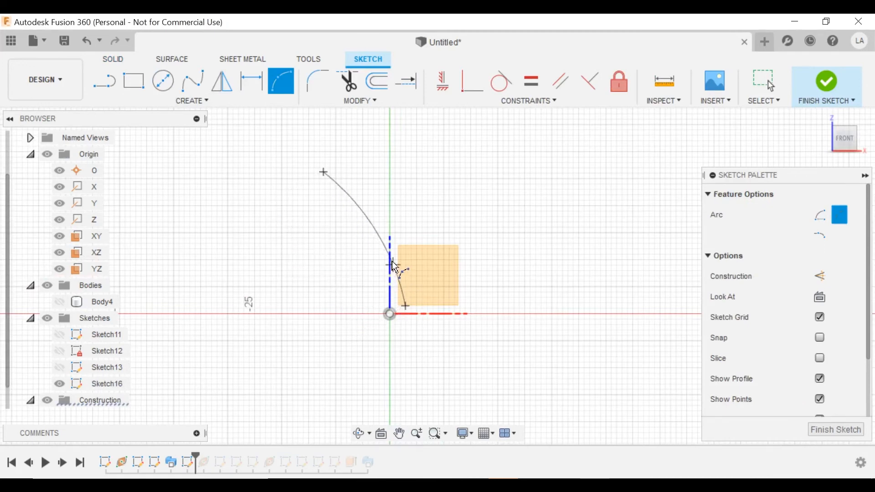
key(Escape)
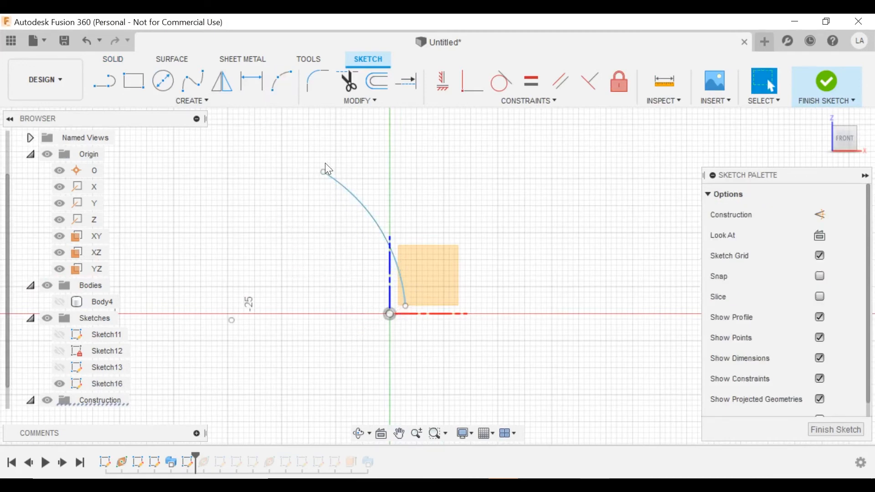
Project the X axis into the sketch and make the arc's end coincident with it.
key(p)
click(441, 313)
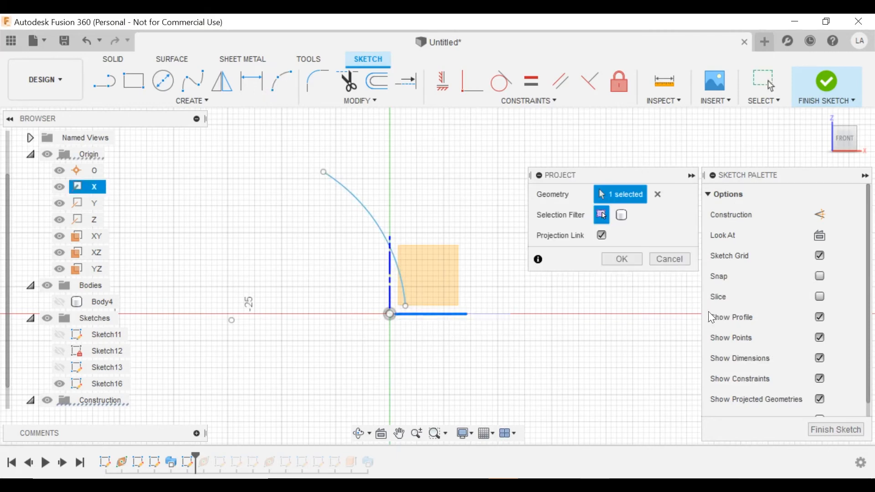
click(622, 258)
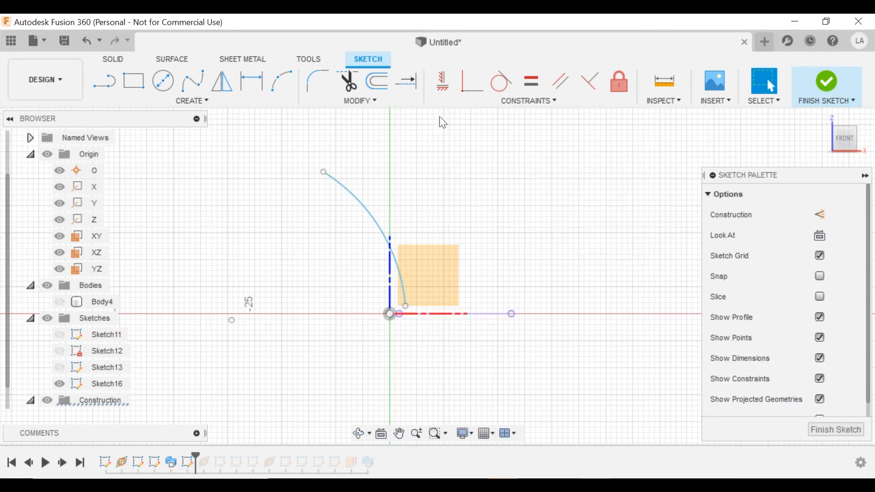
click(467, 87)
click(411, 313)
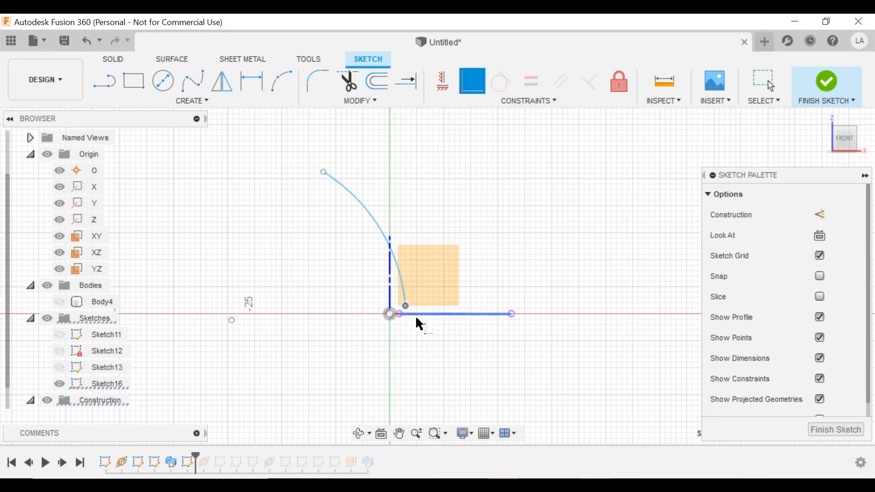
click(416, 317)
key(Escape)
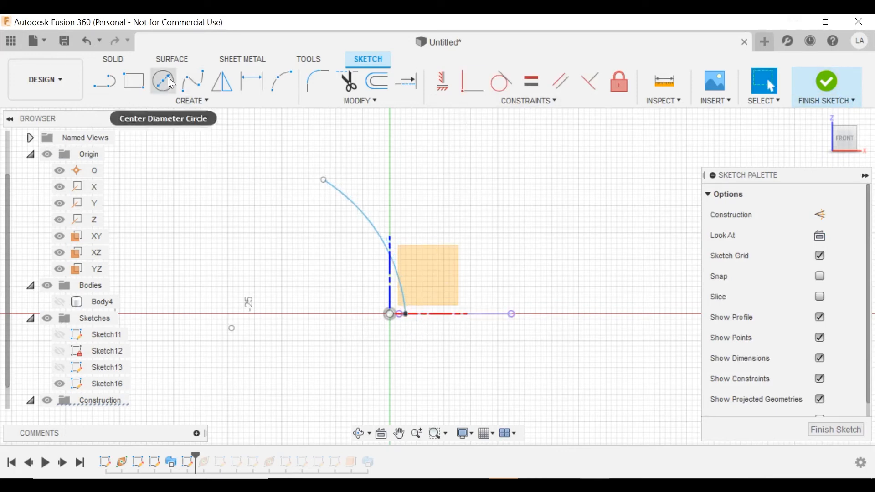
click(192, 81)
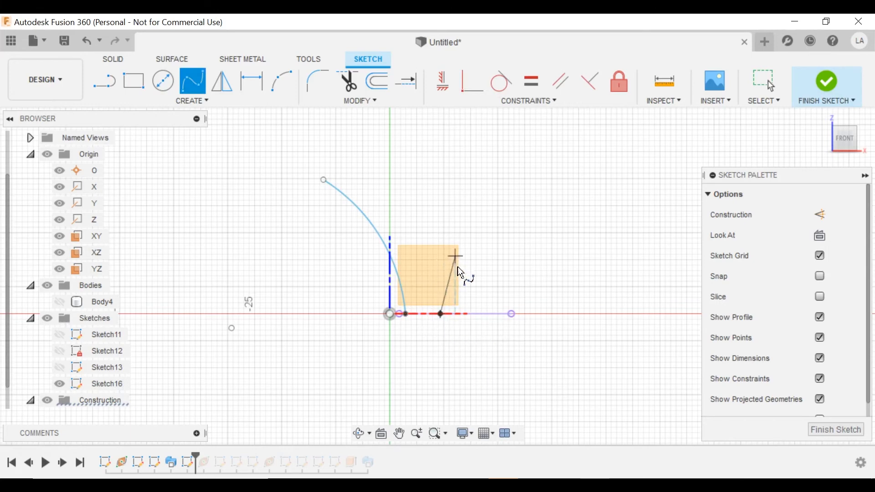
Draw a trial spline from the X axis, then discard it.
click(466, 252)
click(423, 225)
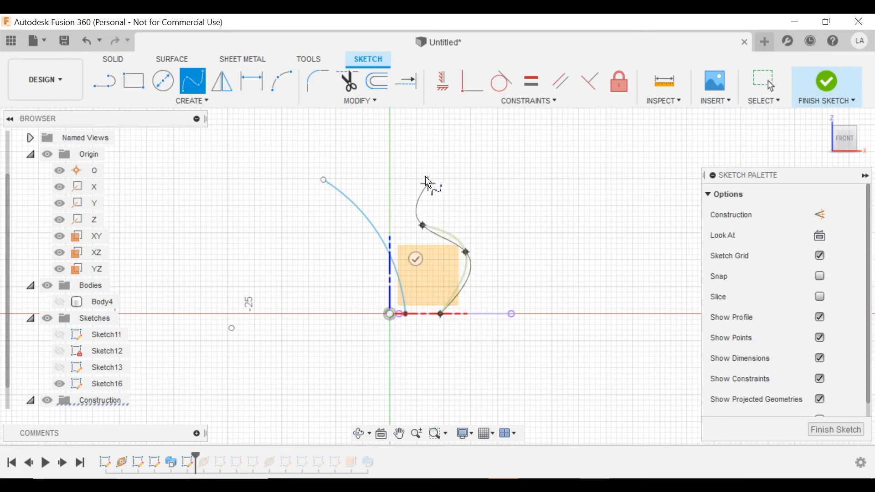
click(418, 163)
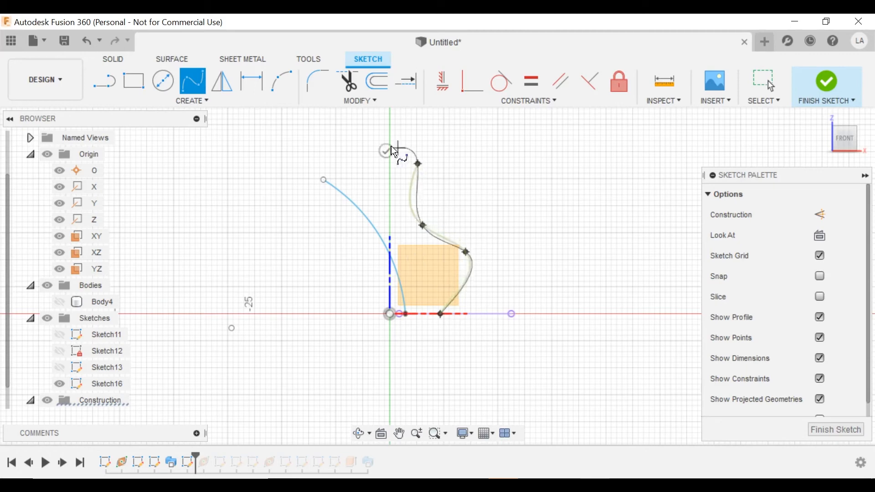
click(334, 159)
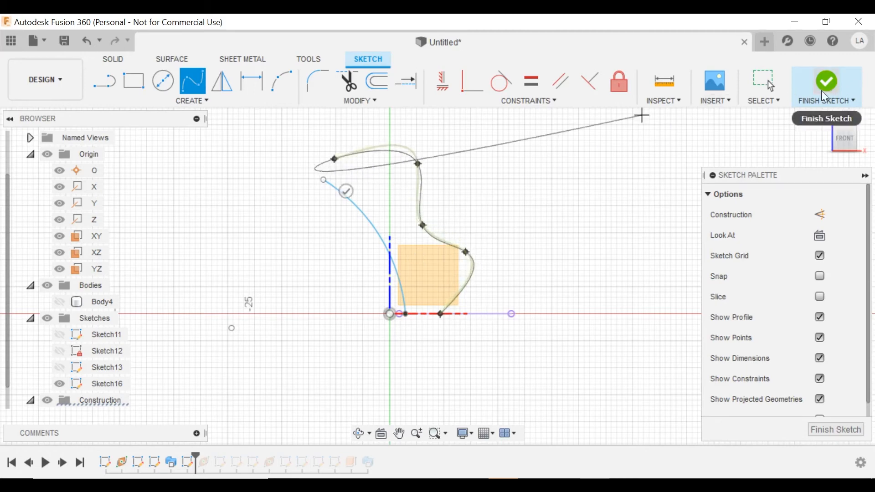
key(Escape)
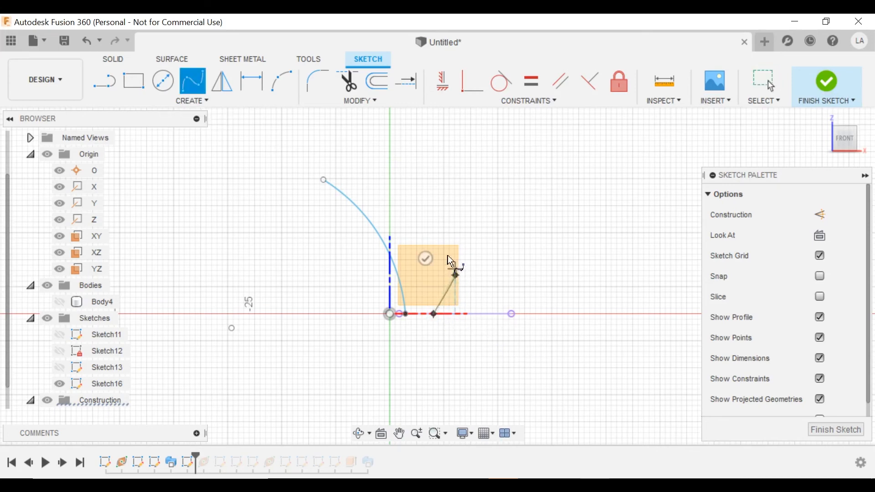
Draw a wavy spline from the axis point up to near the arc's top and finish the sketch.
click(419, 190)
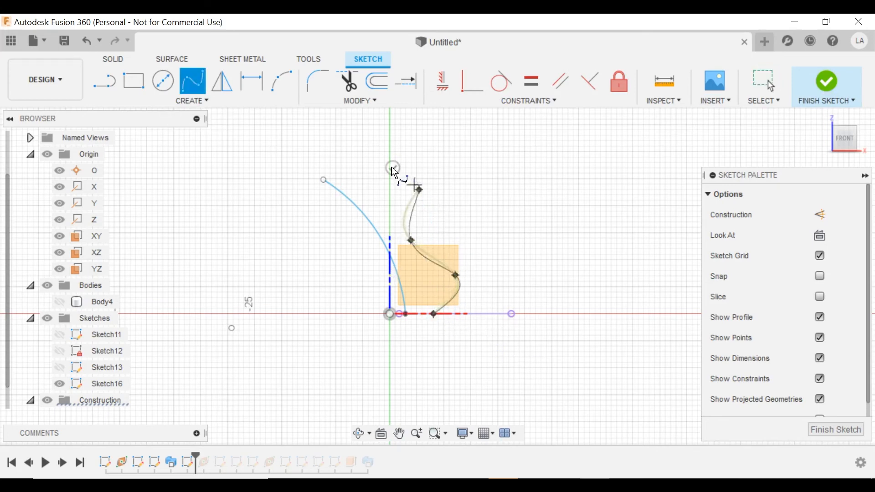
click(358, 165)
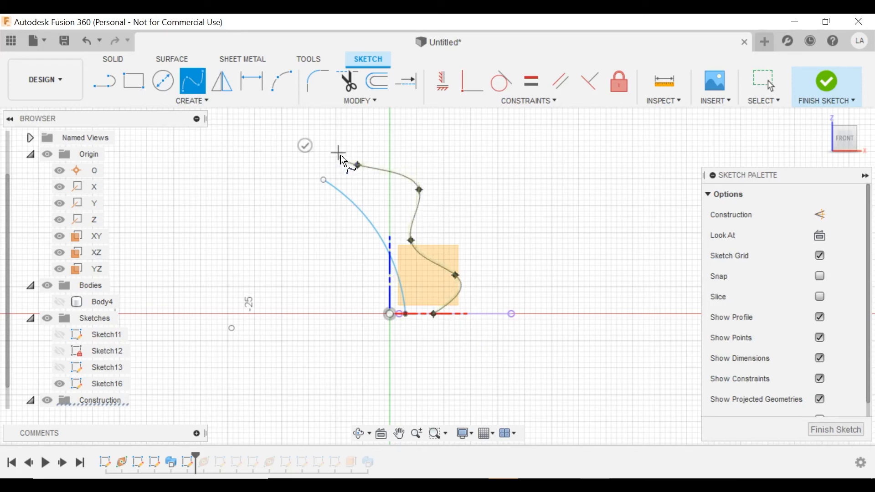
click(339, 153)
click(309, 148)
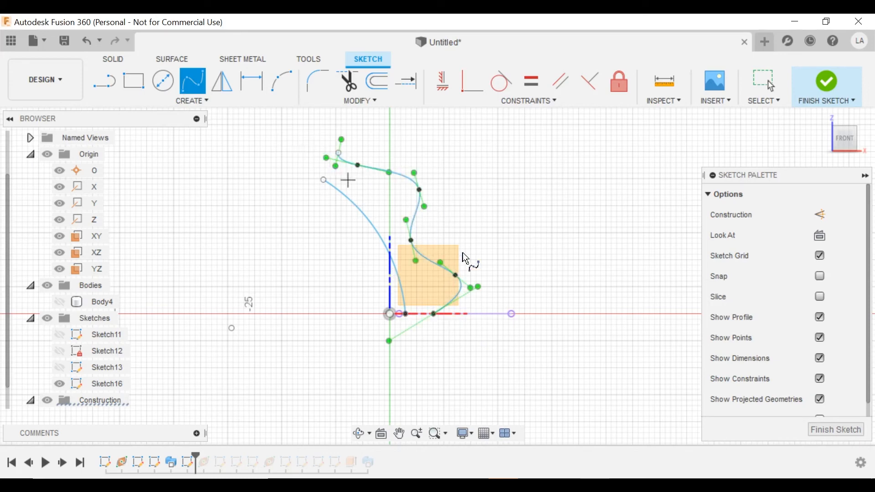
click(826, 84)
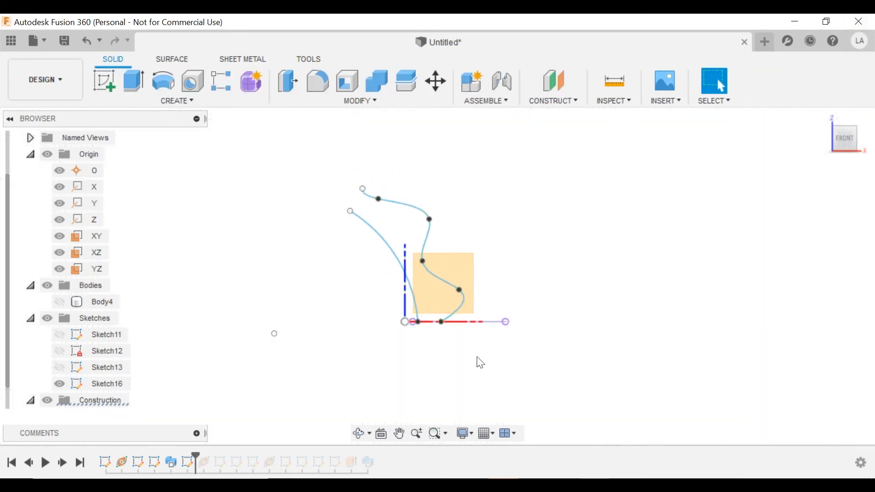
mouse_move(477, 361)
shift+middle_down()
mouse_move(483, 289)
mouse_move(463, 336)
shift+middle_up()
Start a sketch on the XY plane and project the spline's end point into it.
click(450, 345)
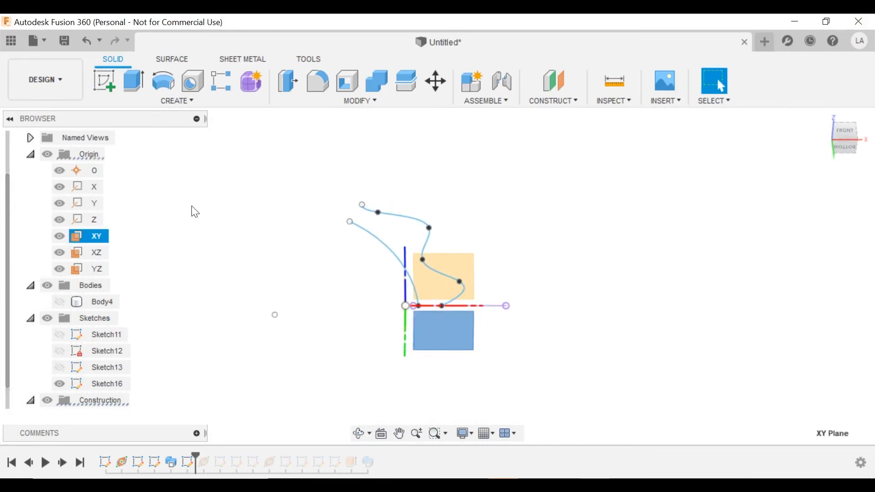
click(106, 80)
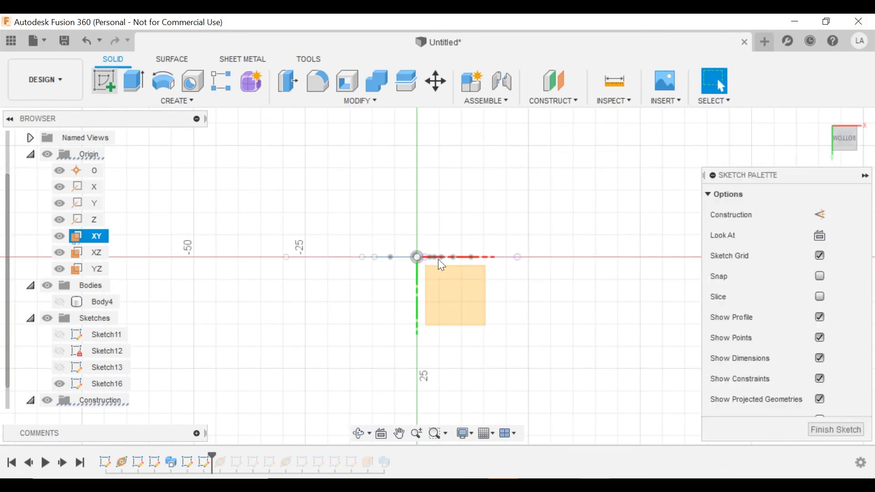
mouse_move(438, 259)
shift+middle_down()
mouse_move(414, 286)
mouse_move(421, 268)
mouse_move(445, 266)
mouse_move(407, 297)
shift+middle_up()
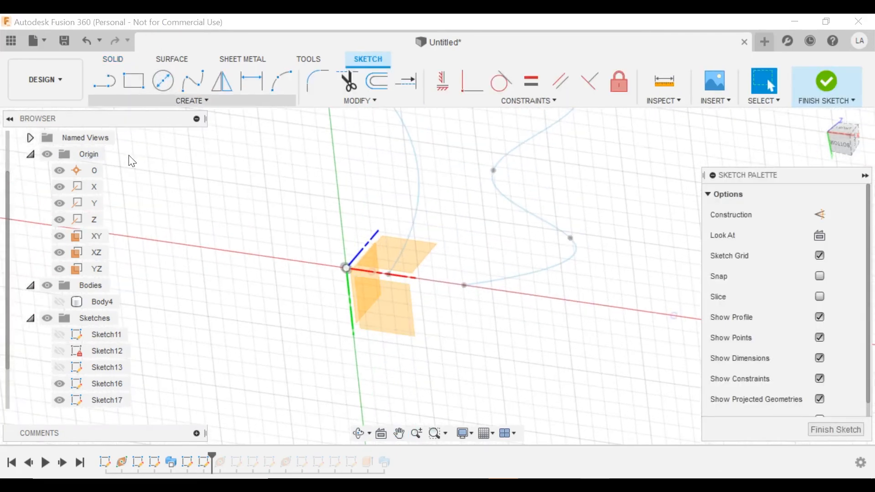
mouse_move(137, 147)
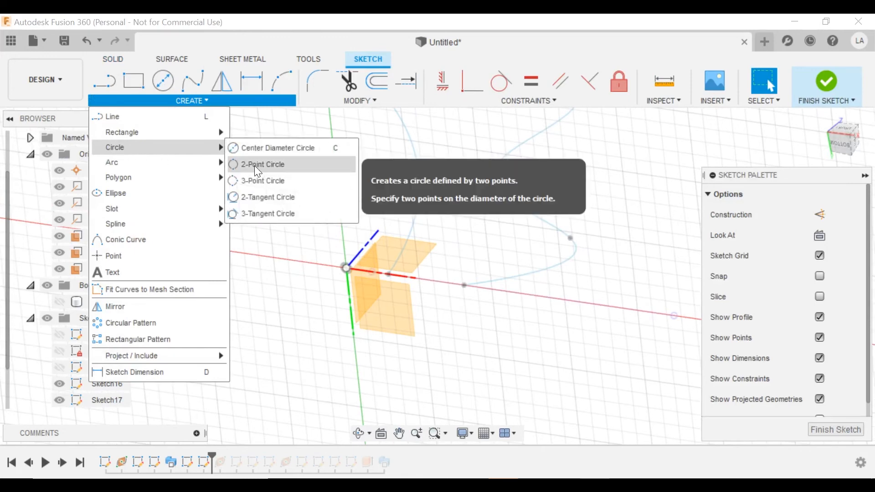
click(258, 169)
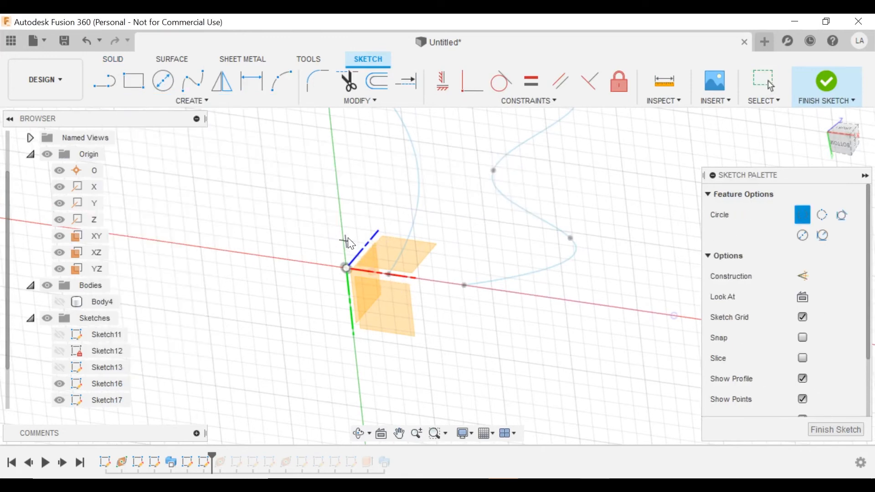
key(p)
click(390, 274)
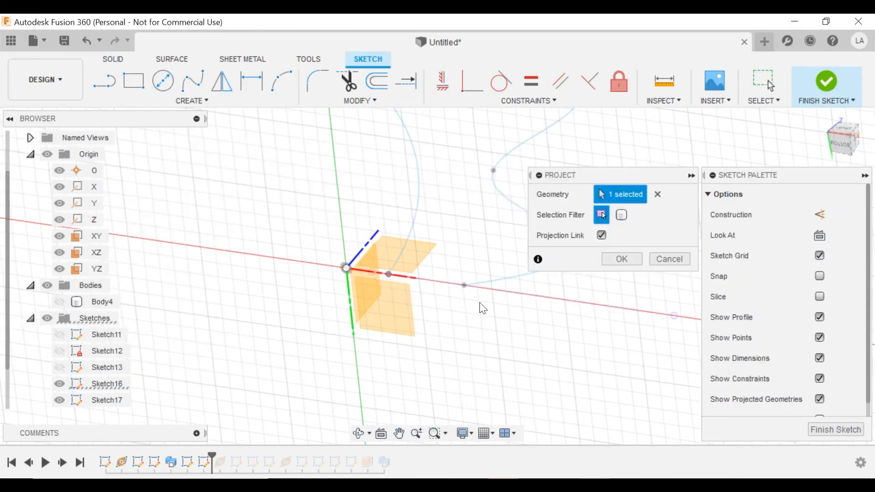
click(629, 257)
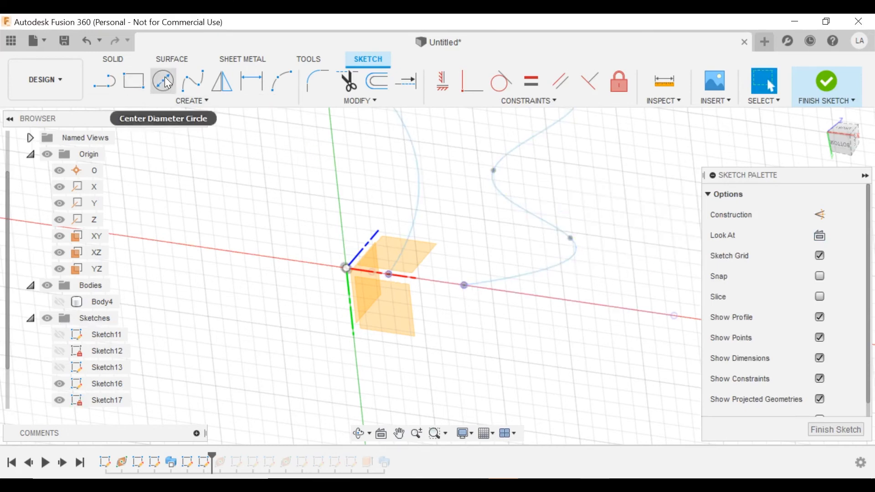
Draw a circle spanning from the arc's end point to the spline's end point, then finish the sketch.
click(161, 99)
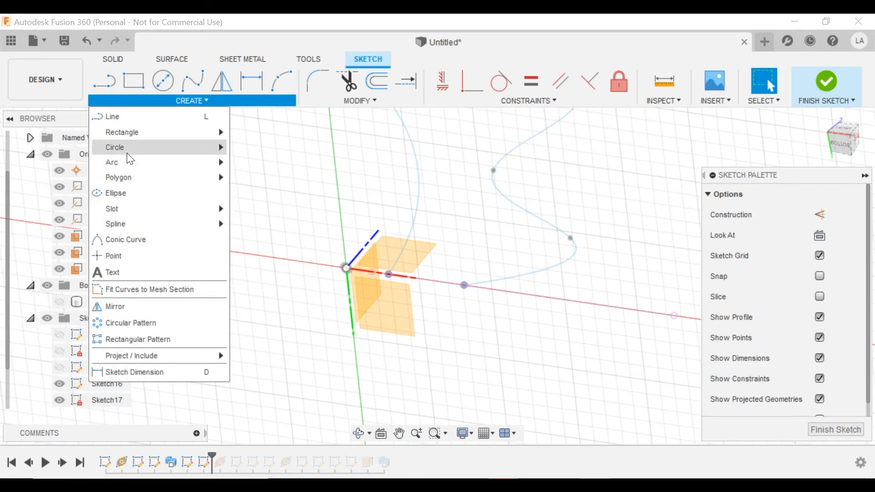
click(256, 152)
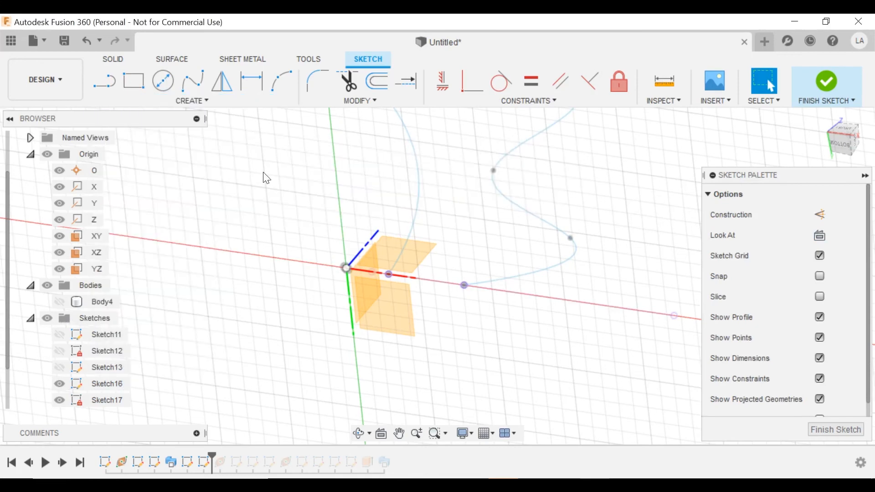
click(390, 275)
click(464, 286)
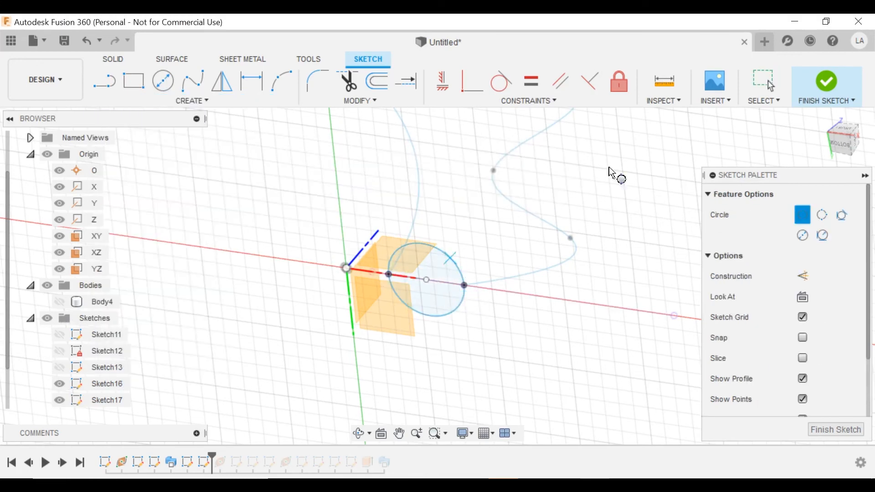
click(829, 87)
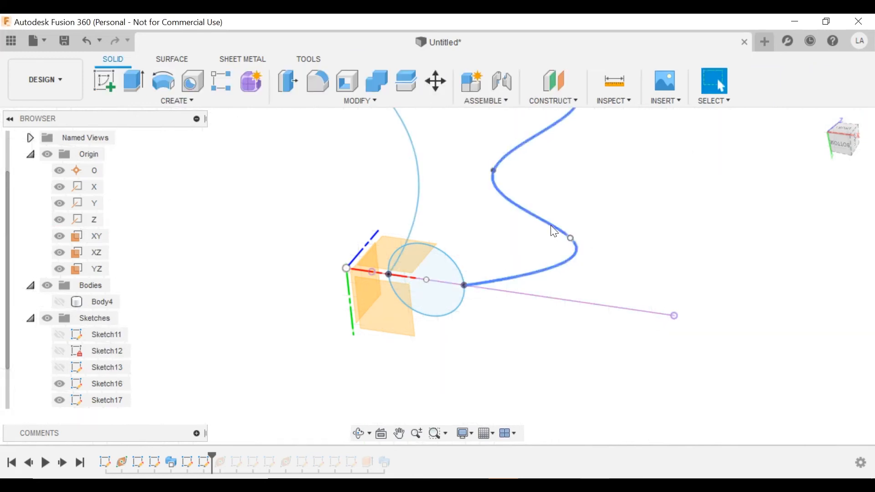
mouse_move(442, 208)
shift+middle_down()
mouse_move(416, 209)
mouse_move(486, 217)
mouse_move(364, 192)
shift+middle_up()
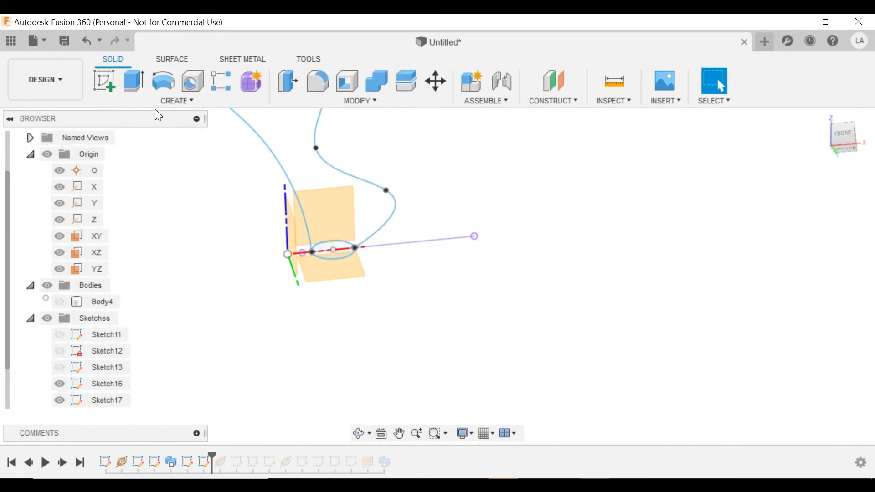
click(177, 100)
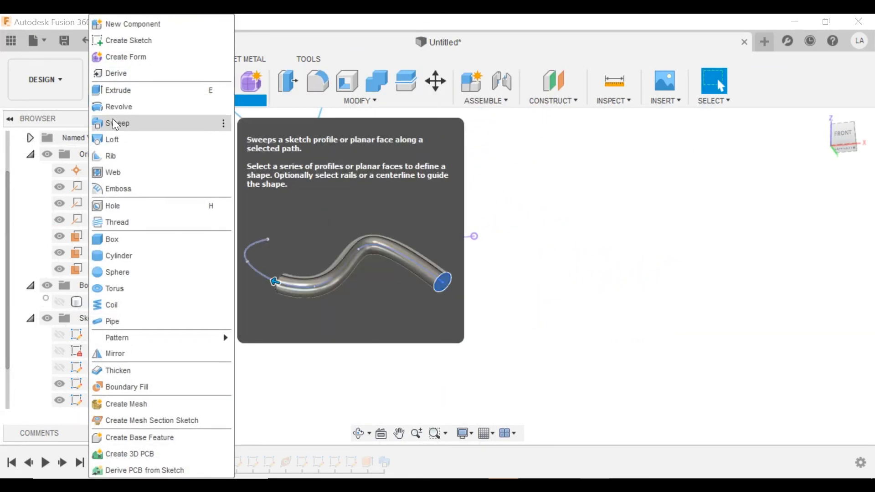
Start a sweep with the type set to Path + Guide Rail.
click(114, 122)
shift+middle_drag(346, 264, 364, 246)
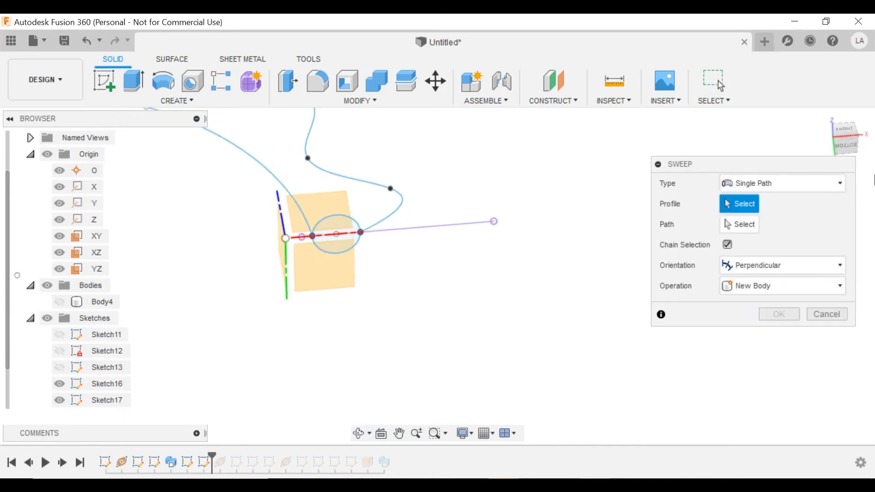
click(782, 182)
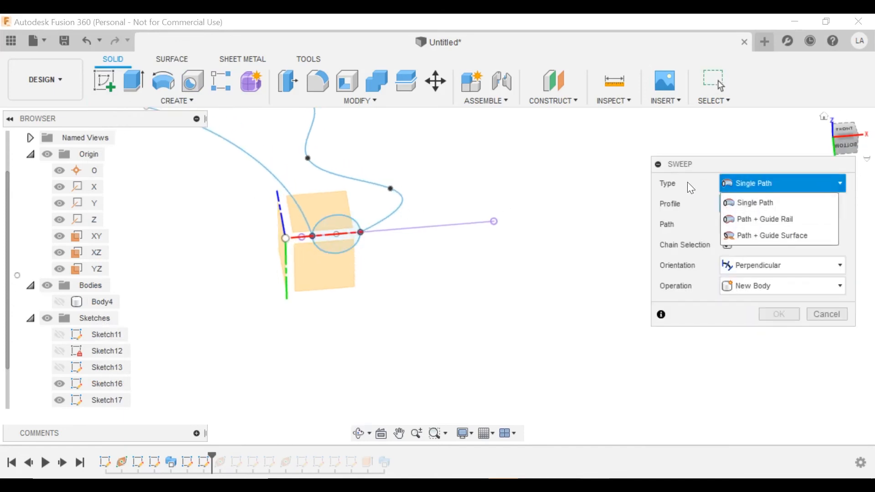
click(746, 221)
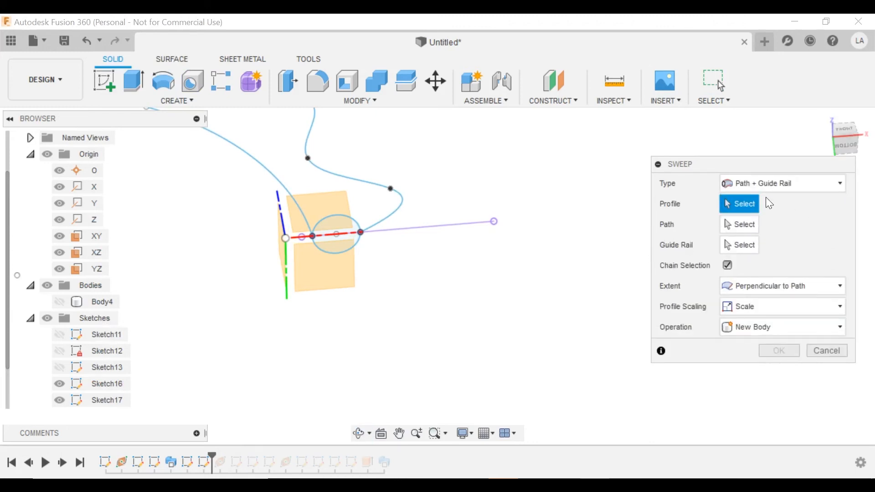
Choose the circle as profile, the arc as path and the wavy spline as guide rail.
click(336, 230)
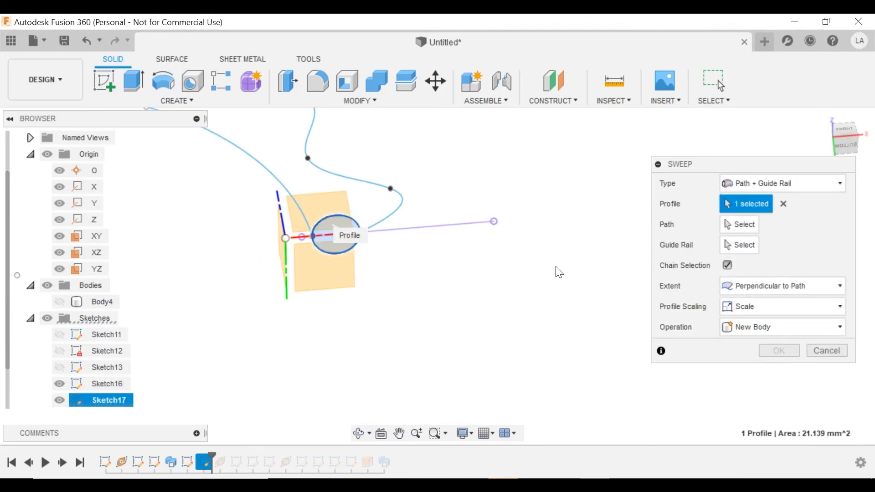
click(739, 224)
middle_drag(214, 236, 457, 351)
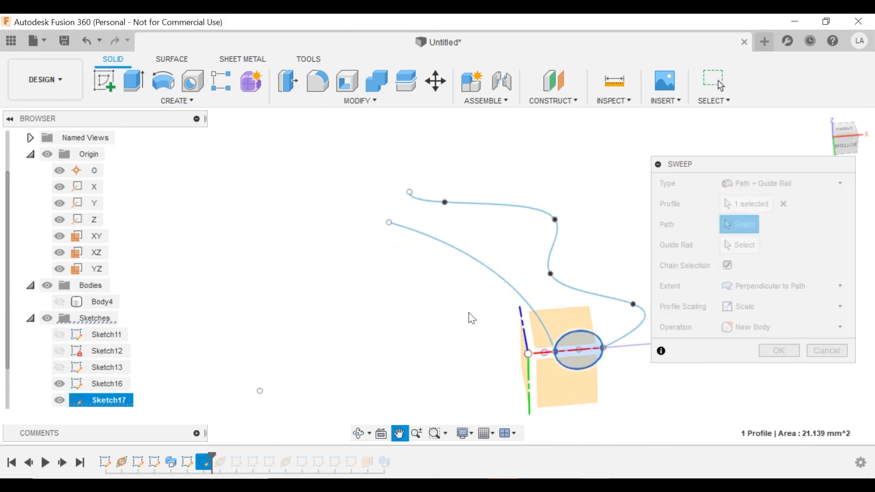
click(498, 276)
middle_drag(419, 306, 375, 282)
click(739, 244)
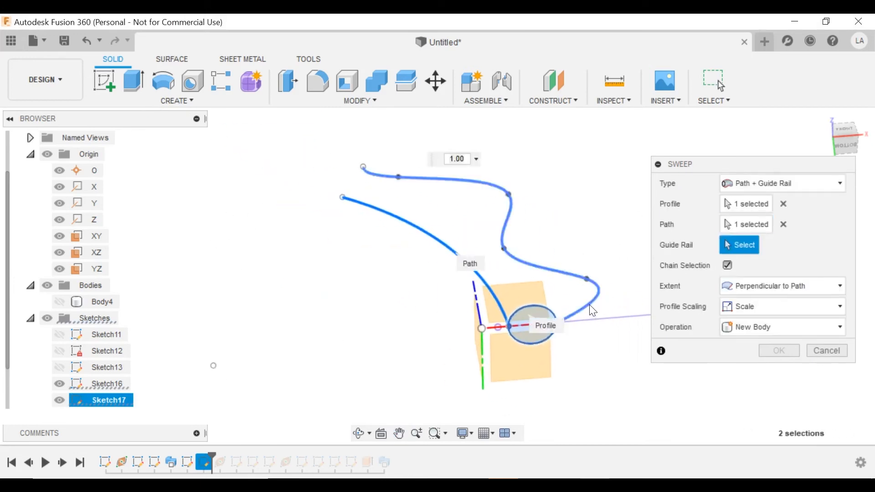
click(511, 210)
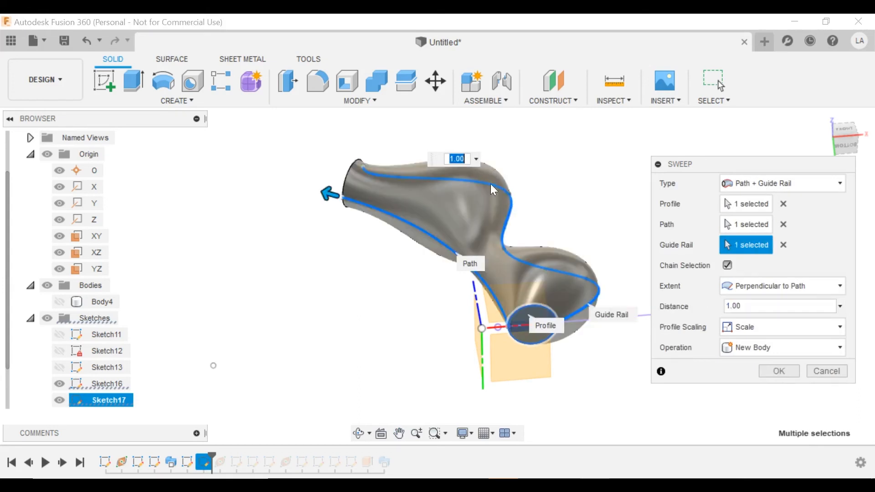
Orbit around the swept vase preview to inspect it from front, upright and side views.
mouse_move(490, 184)
shift+middle_down()
mouse_move(381, 236)
mouse_move(392, 197)
mouse_move(458, 187)
mouse_move(490, 194)
shift+middle_up()
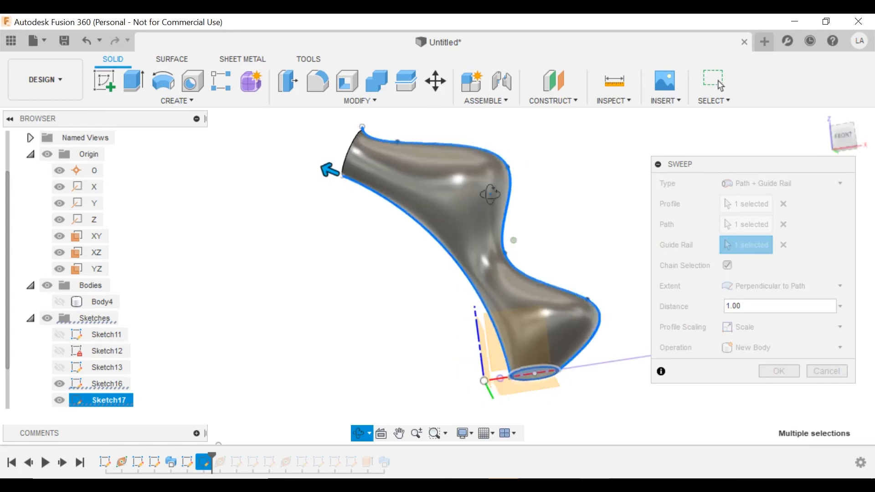
shift+middle_drag(517, 382, 529, 334)
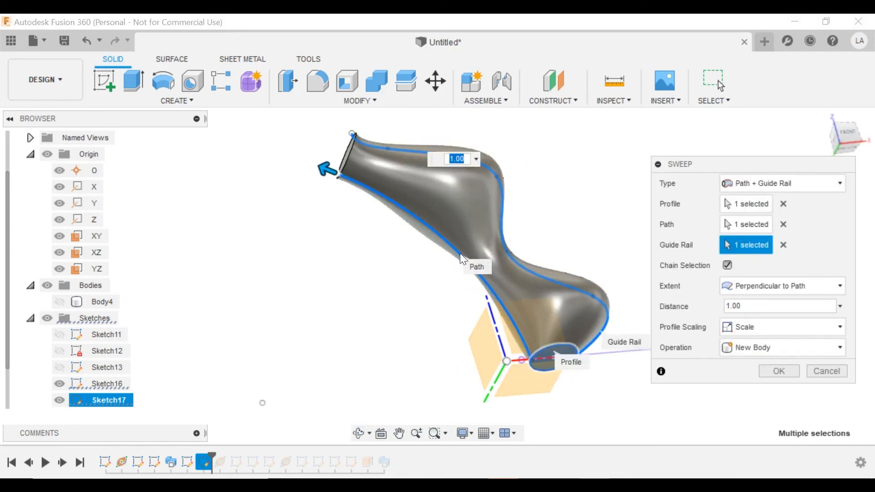
shift+middle_drag(485, 274, 485, 384)
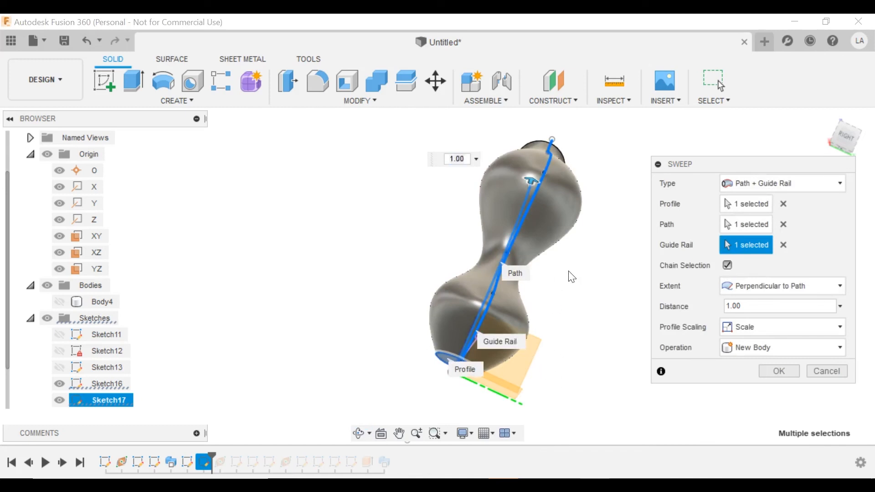
shift+middle_drag(571, 276, 559, 218)
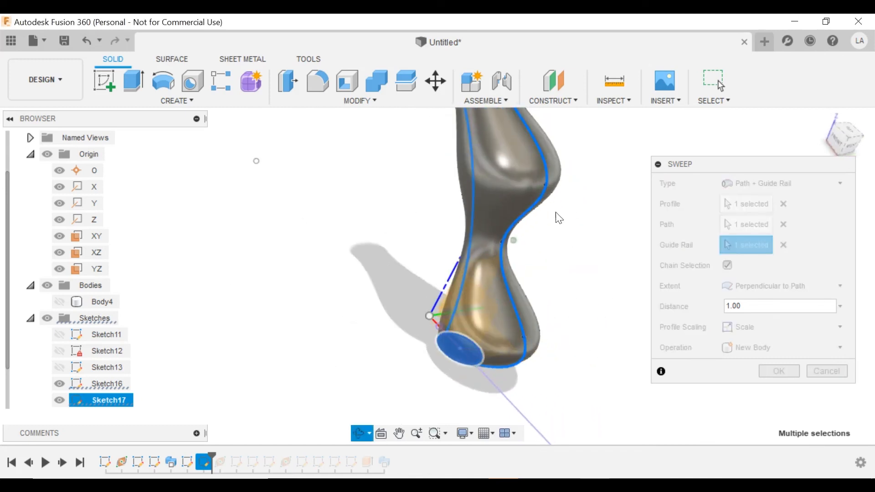
shift+middle_drag(525, 324, 576, 253)
shift+middle_drag(523, 283, 410, 334)
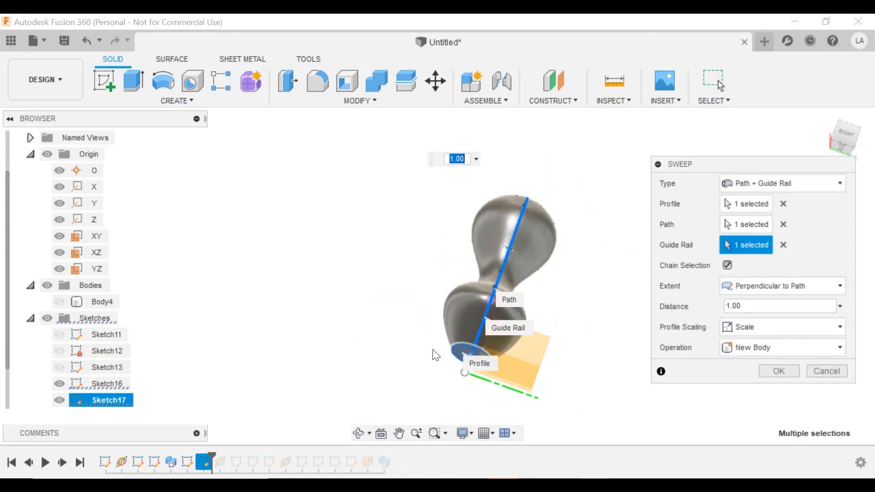
shift+middle_drag(437, 278, 513, 279)
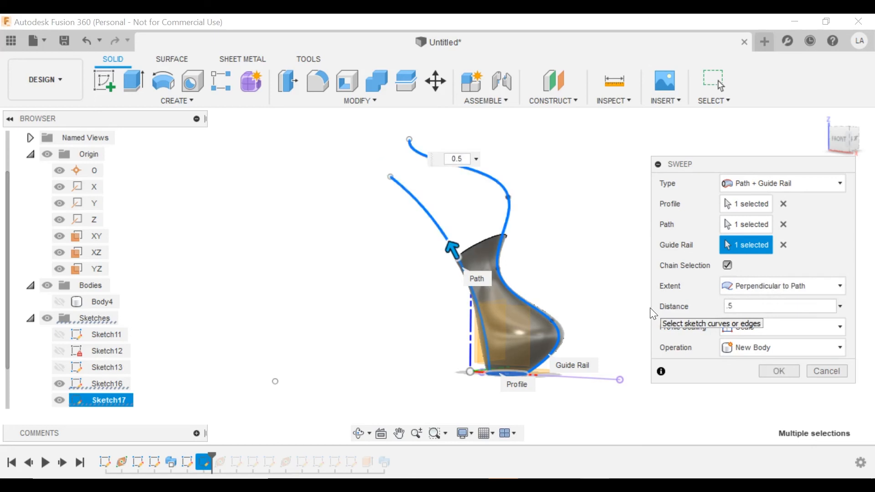
Set the sweep distance back to 1 and switch profile scaling to Stretch.
shift+middle_drag(552, 263, 638, 287)
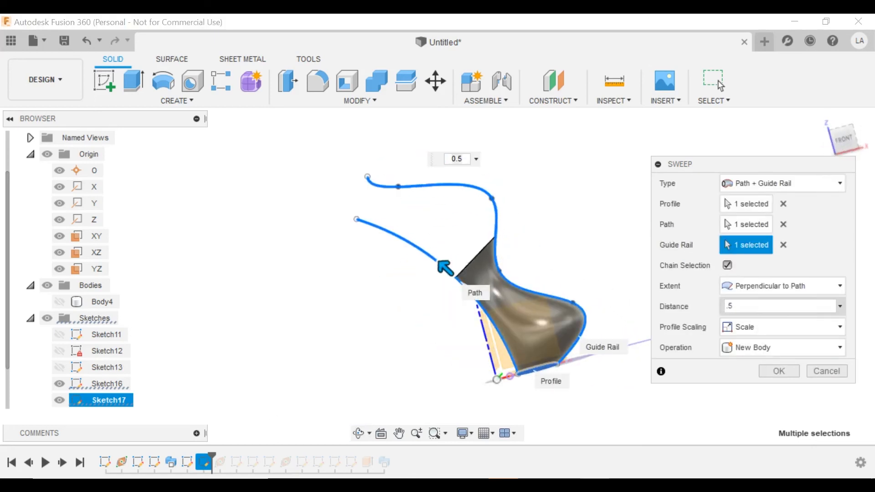
text(1)
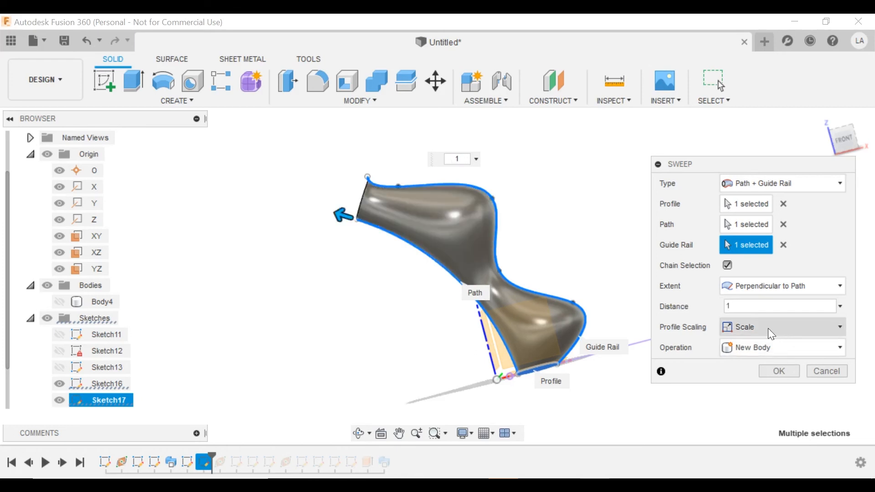
click(759, 325)
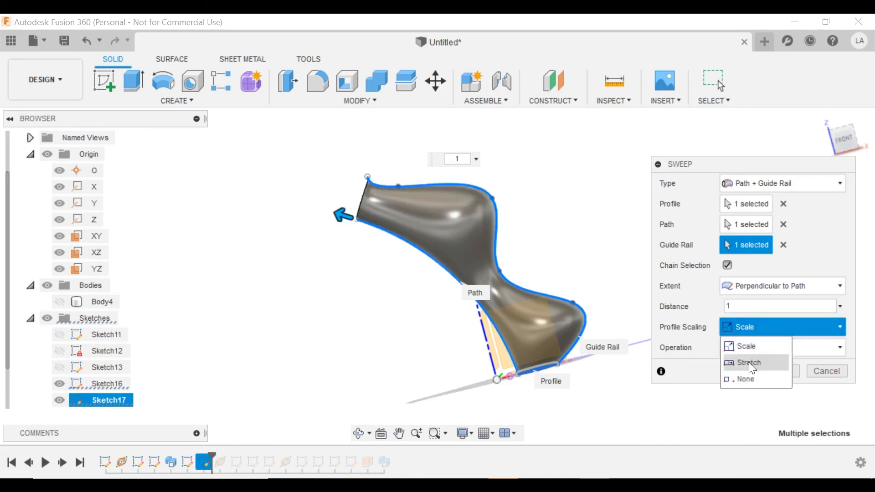
click(749, 362)
shift+middle_drag(507, 282, 816, 361)
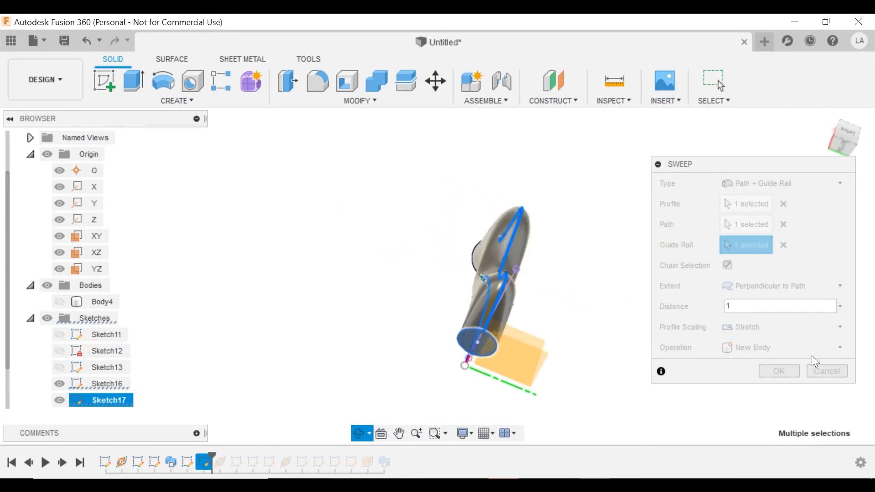
click(734, 330)
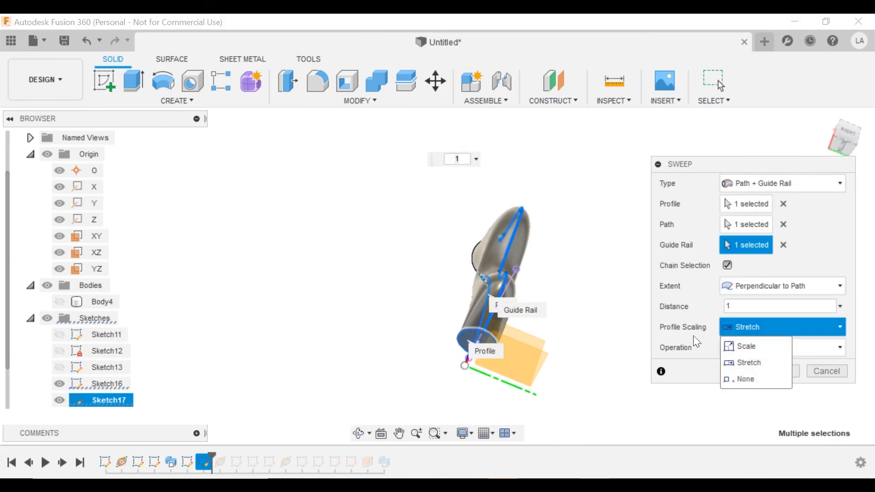
click(670, 332)
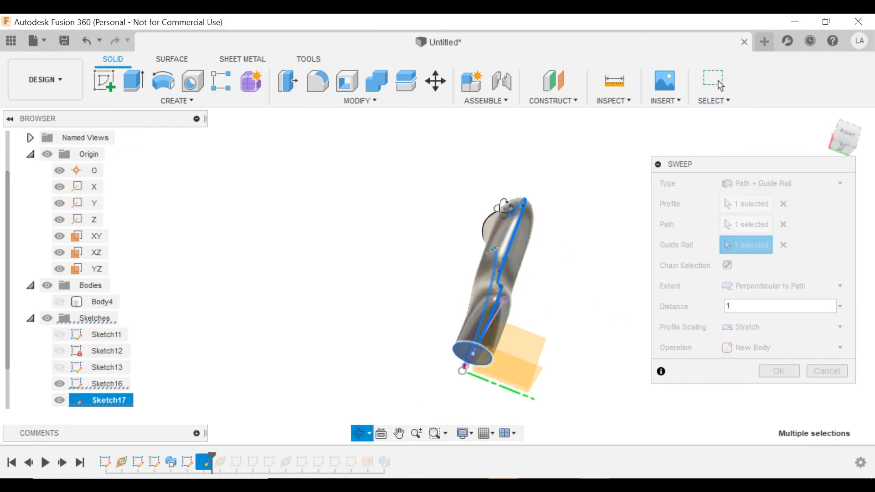
Inspect the Stretch result from the right side, then return profile scaling to Scale.
shift+middle_drag(501, 273, 457, 254)
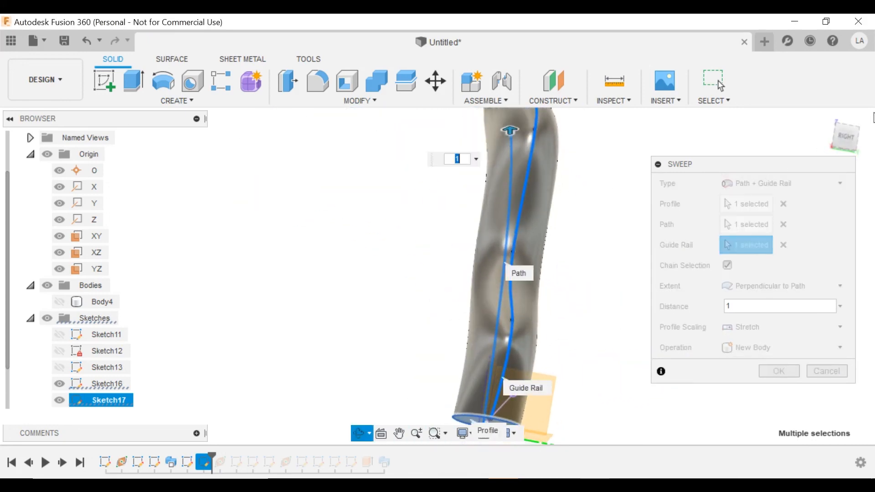
click(847, 137)
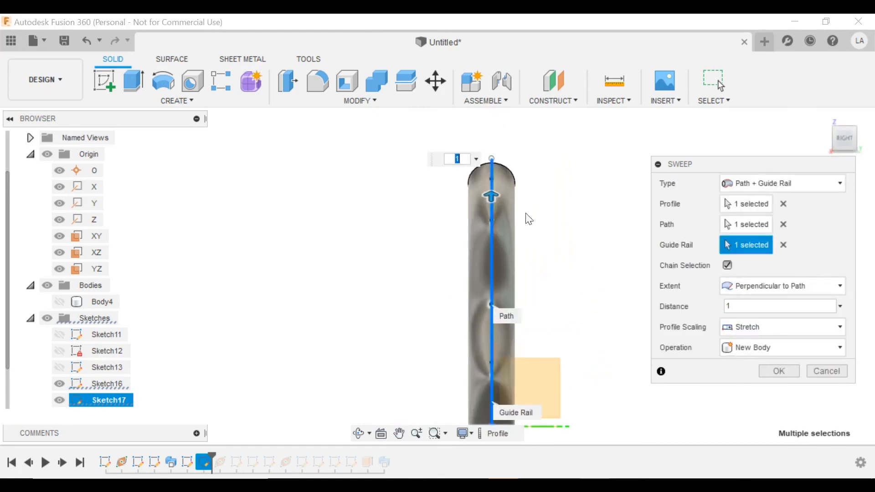
shift+middle_drag(557, 231, 626, 235)
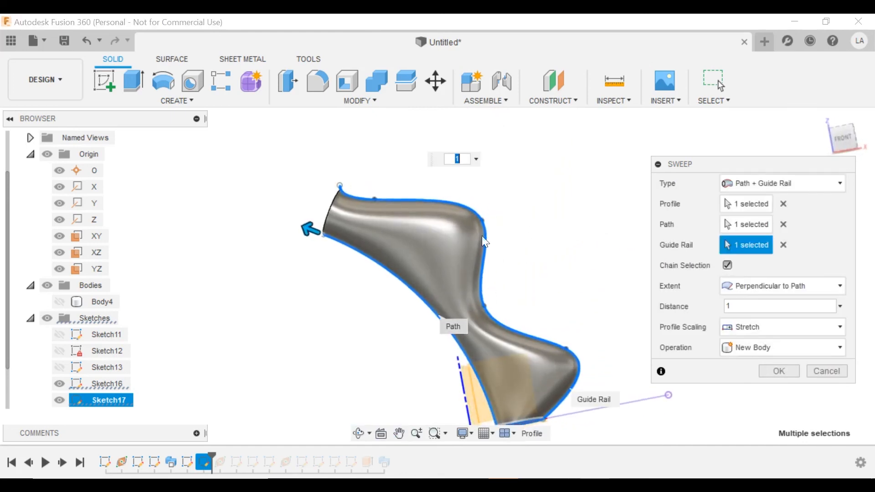
click(788, 324)
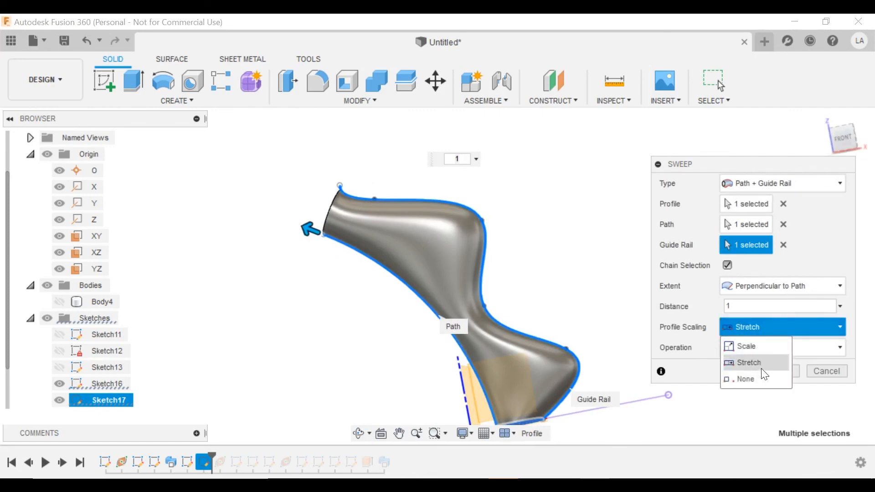
click(742, 345)
shift+middle_drag(527, 248, 431, 307)
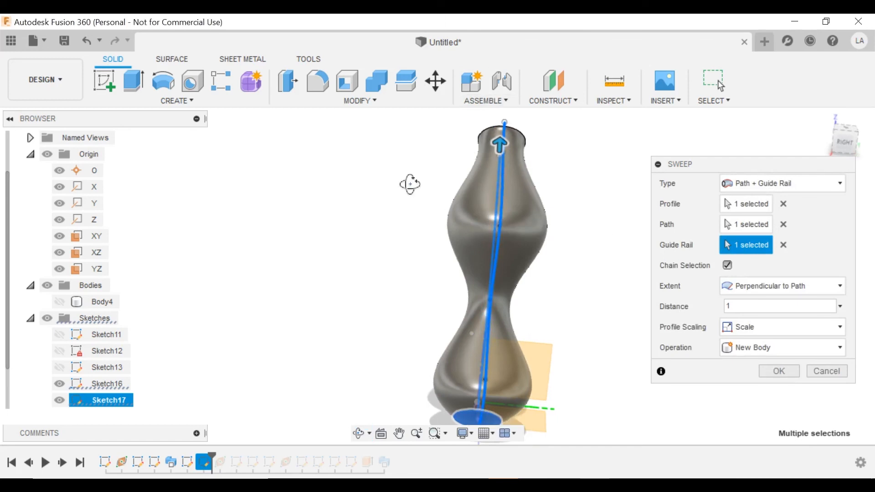
shift+middle_drag(410, 184, 561, 211)
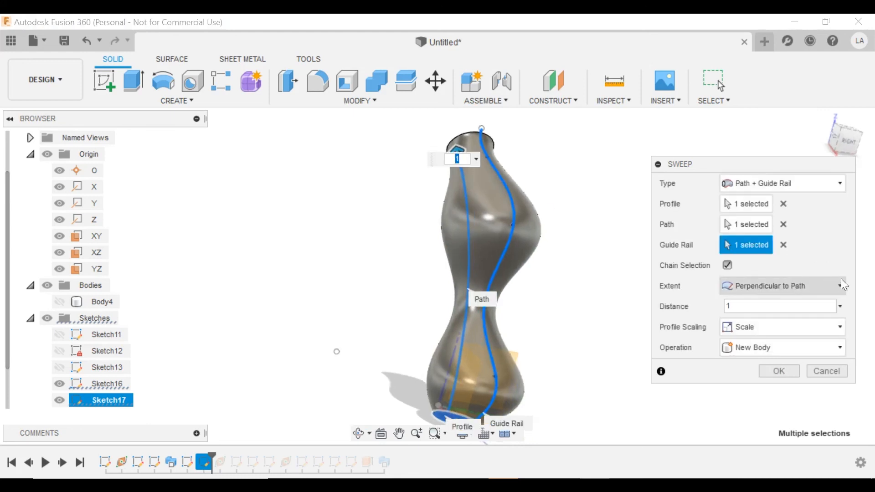
click(759, 285)
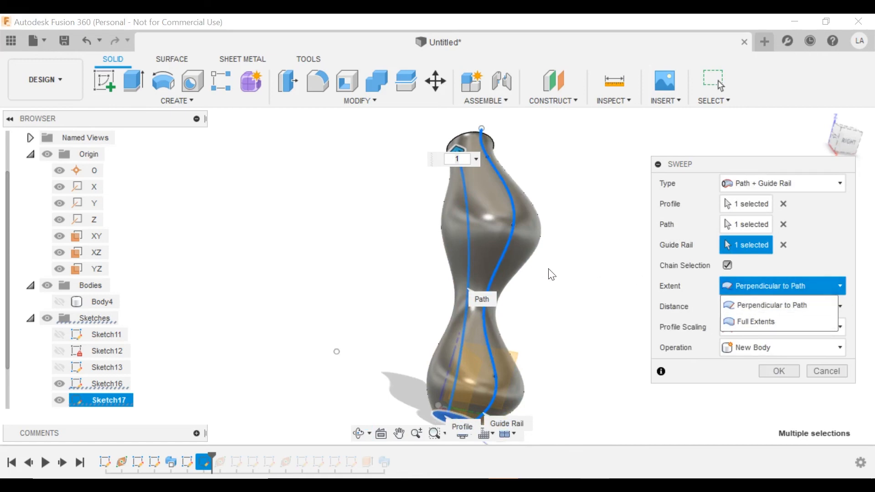
Set the sweep extent to Full Extents.
click(560, 296)
shift+middle_drag(558, 297, 627, 284)
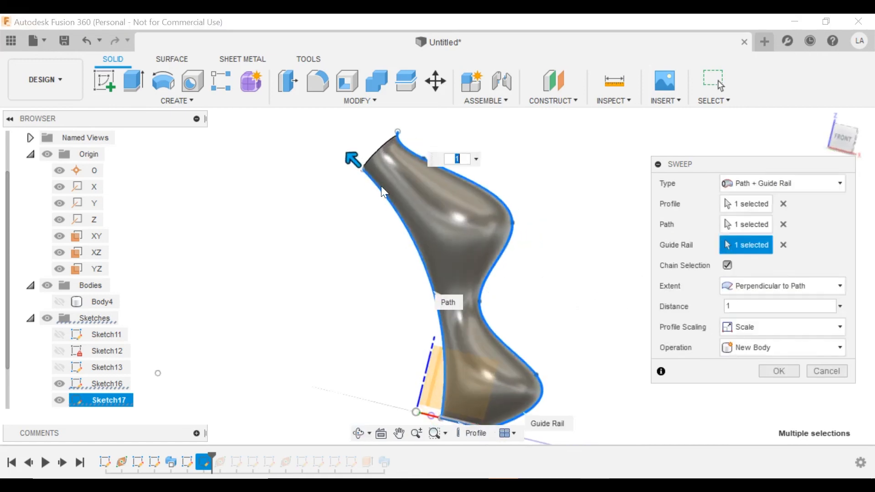
click(748, 287)
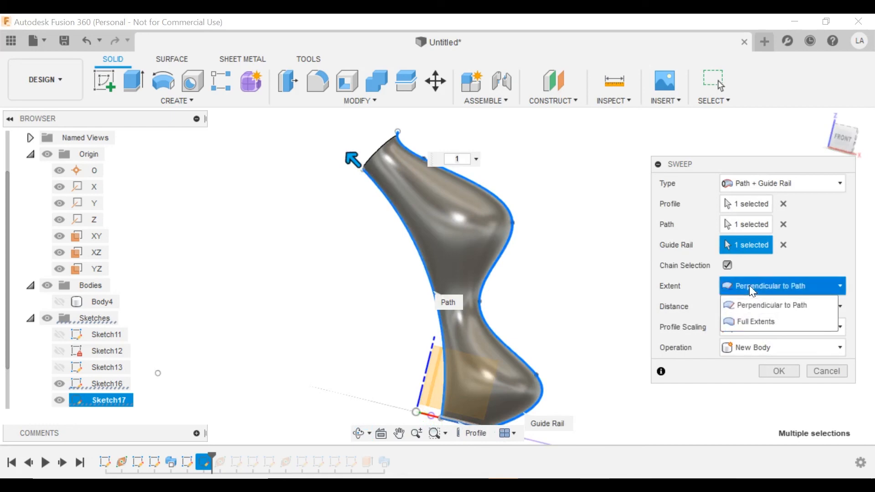
click(763, 320)
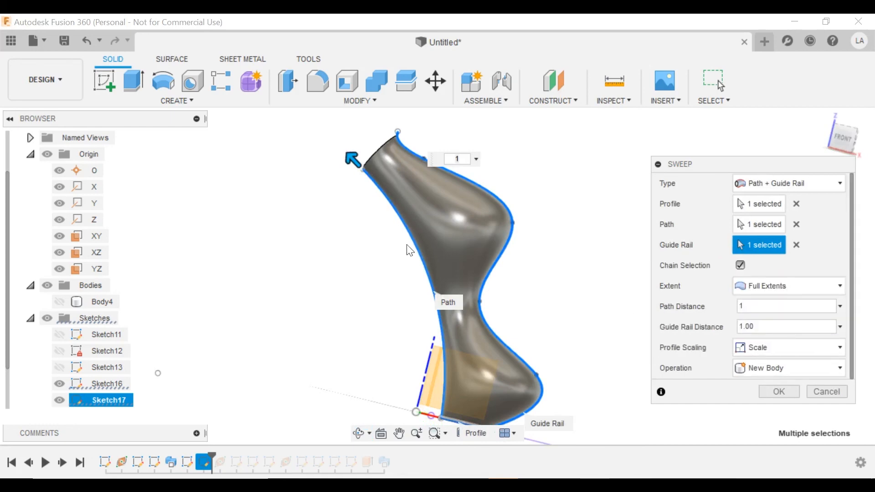
Pull the sweep end back along the guide rail to a distance of 0.961.
shift+middle_drag(378, 180, 276, 177)
scroll(385, 150, up, 5)
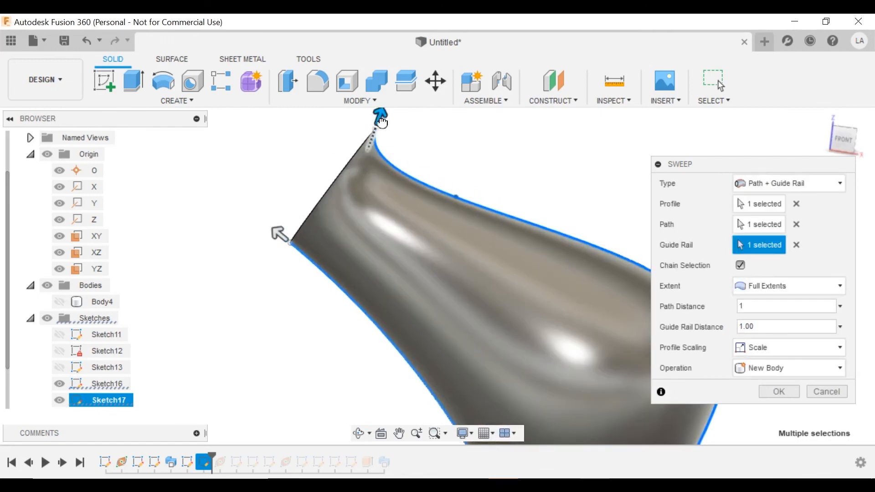
drag(382, 117, 361, 195)
scroll(362, 197, down, 5)
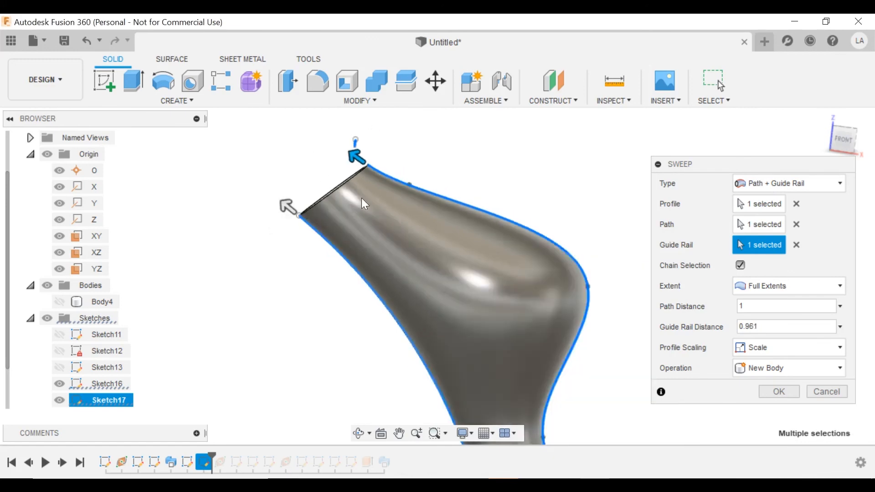
shift+middle_drag(396, 224, 529, 237)
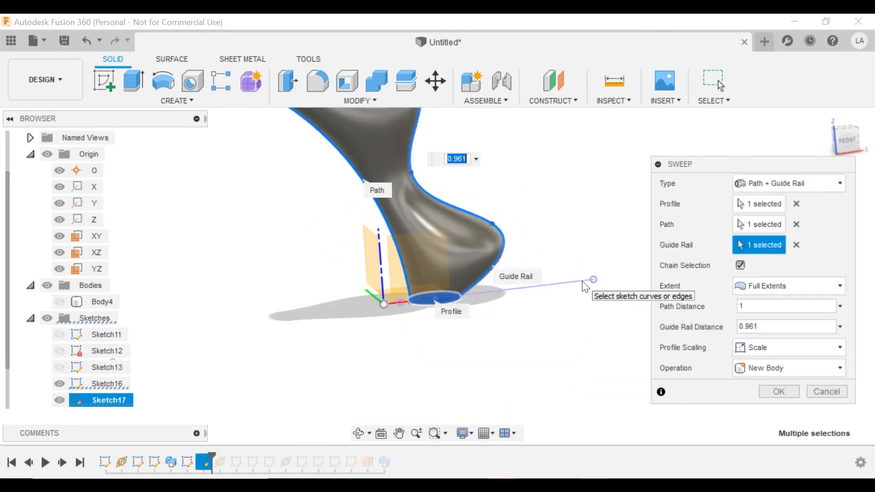
scroll(563, 253, down, 1)
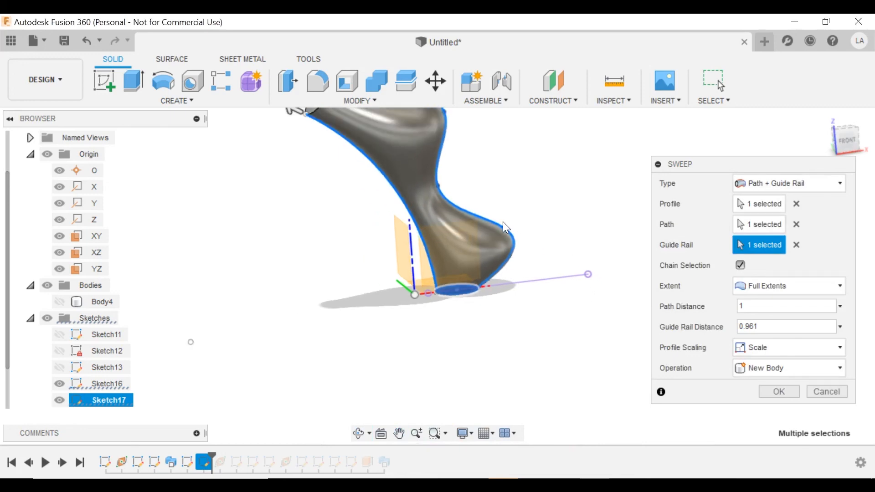
scroll(502, 222, down, 1)
middle_drag(503, 221, 524, 275)
shift+middle_drag(579, 249, 515, 278)
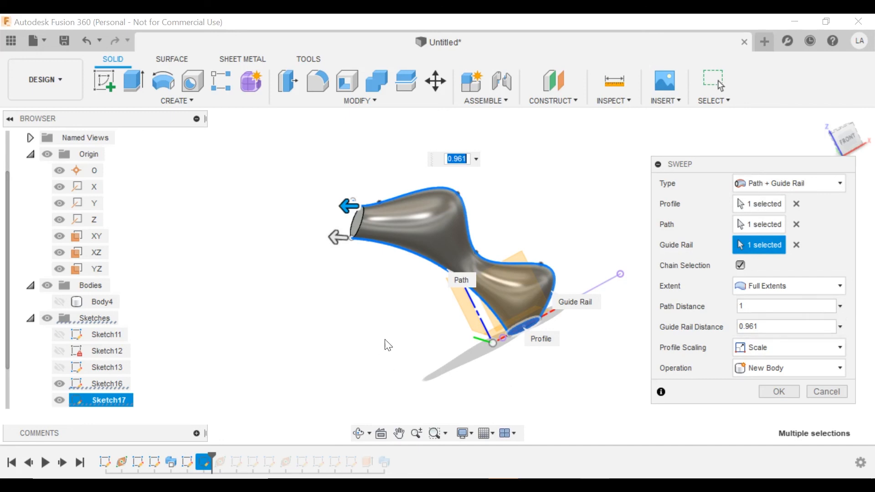
Leave type as Path + Guide Rail and operation as New Body, then cancel the sweep.
shift+middle_drag(387, 345, 306, 322)
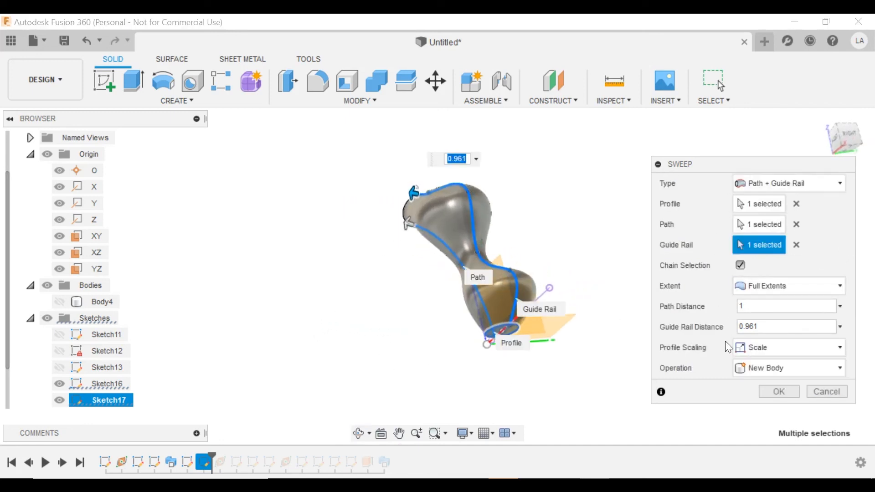
click(759, 182)
click(758, 221)
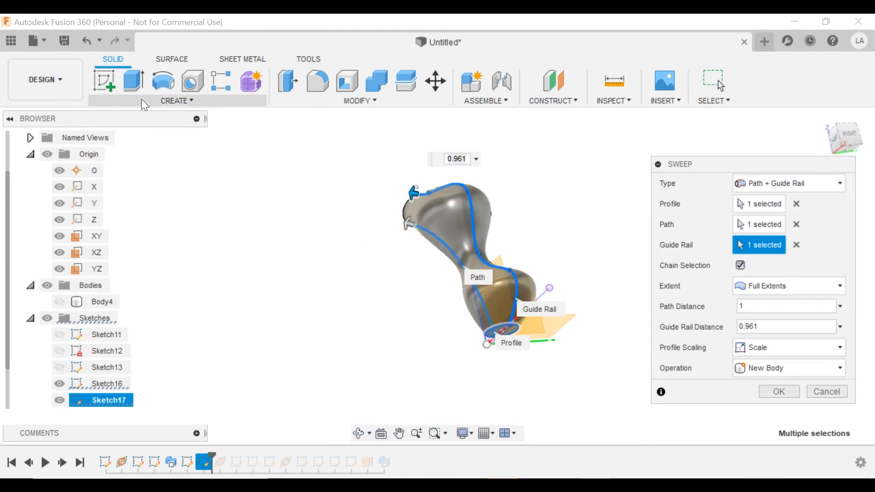
click(762, 369)
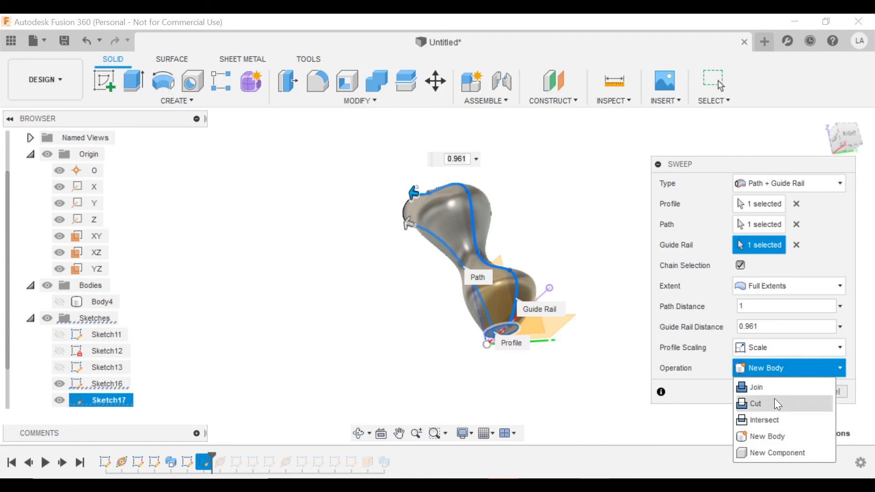
click(685, 331)
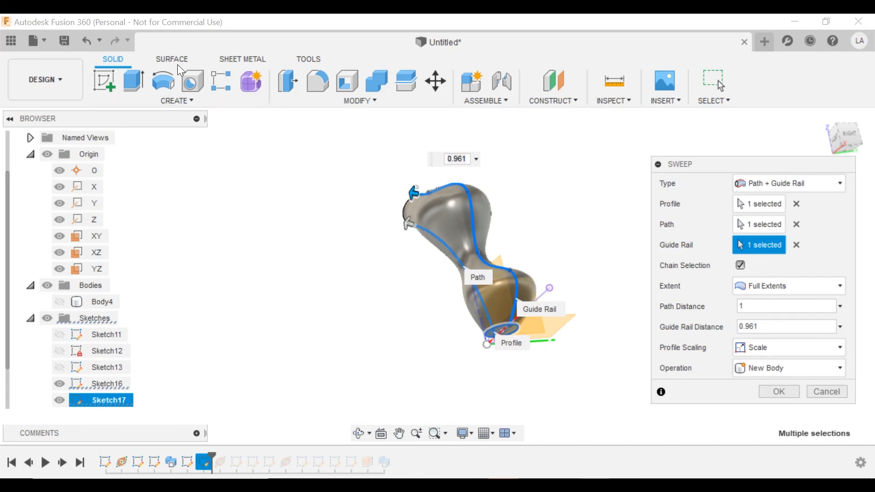
click(824, 397)
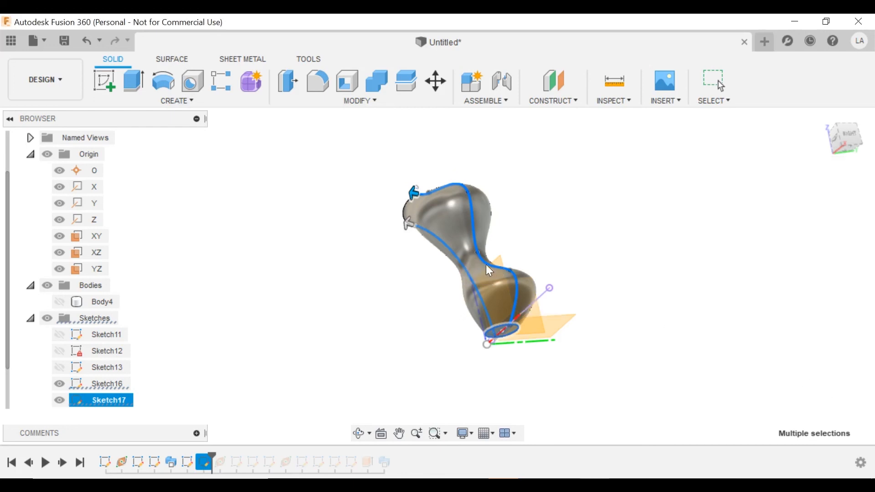
Deselect Sketch17, hide all sketches, show Body4 and view the paperclip from the front.
click(327, 389)
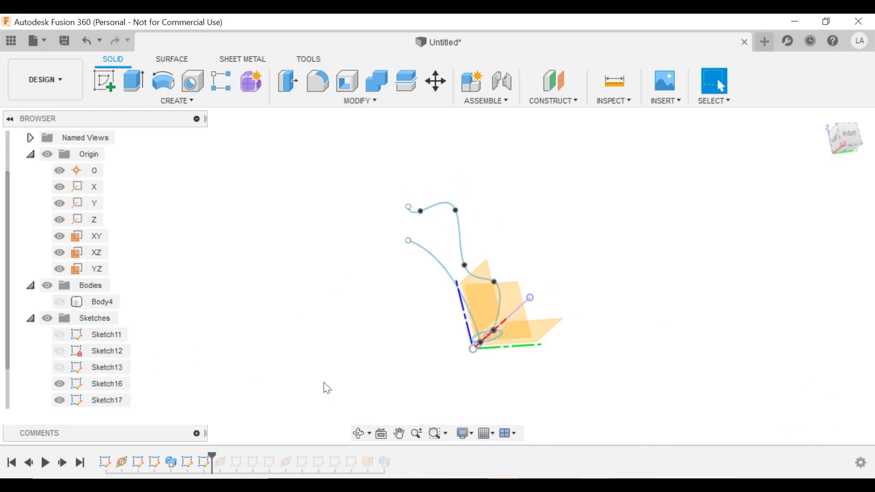
click(48, 318)
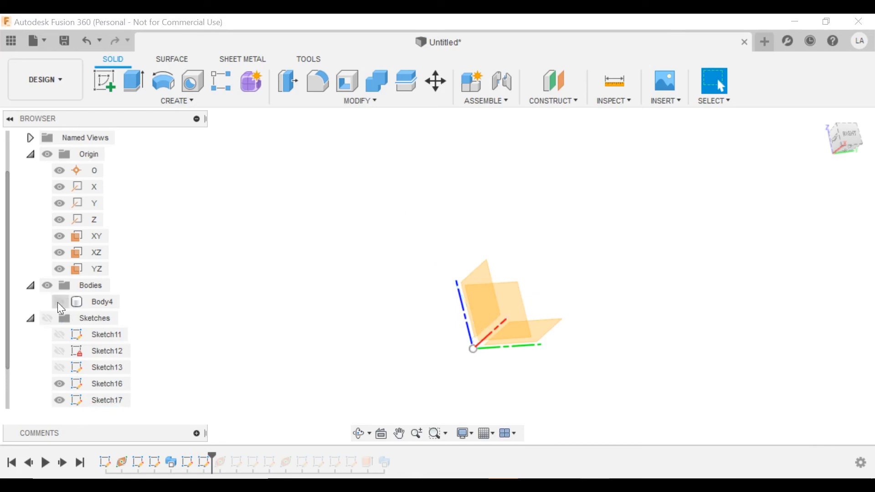
click(60, 302)
mouse_move(322, 281)
shift+middle_down()
mouse_move(445, 296)
mouse_move(381, 259)
mouse_move(400, 303)
mouse_move(424, 215)
mouse_move(447, 245)
mouse_move(412, 199)
mouse_move(406, 226)
mouse_move(437, 240)
mouse_move(412, 222)
shift+middle_up()
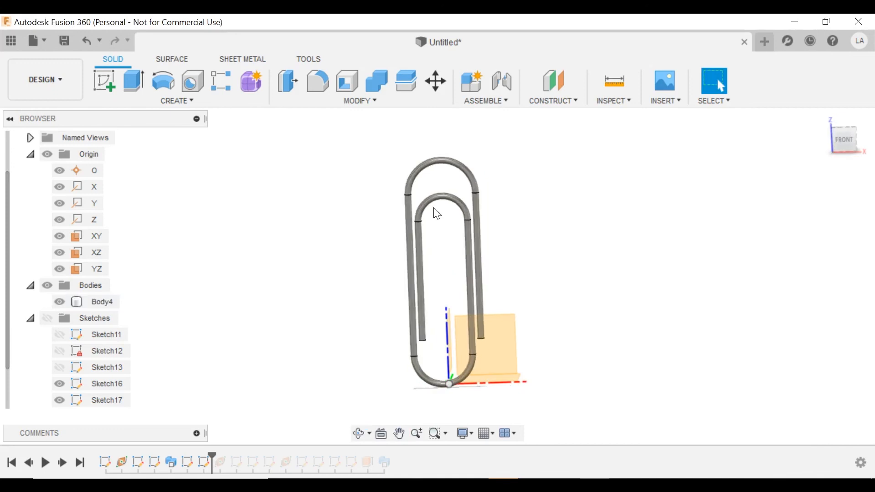